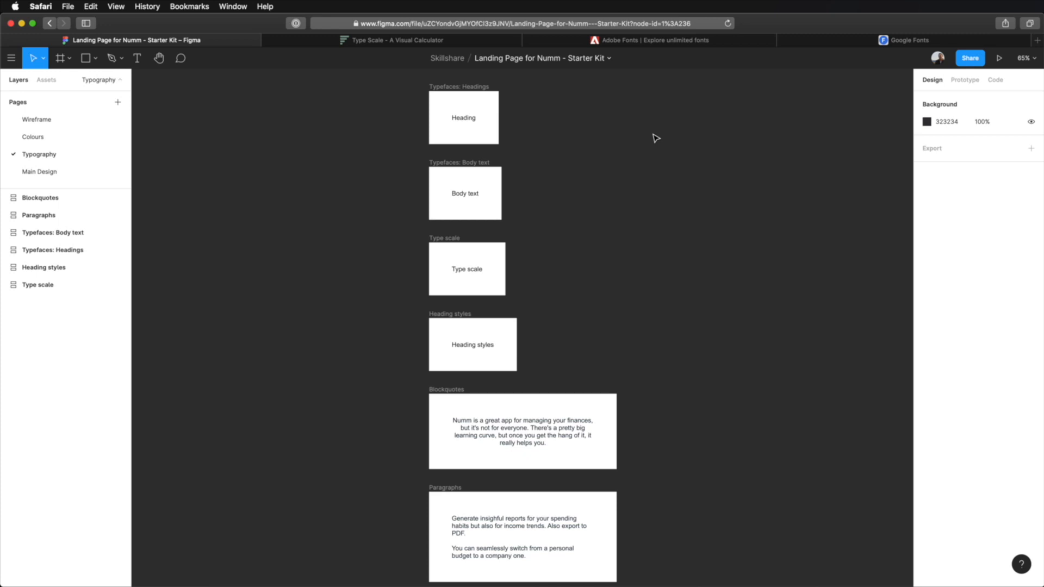
- Switch to the landing page project brief in Preview and go to its Design considerations section
scroll(797, 370, "down", 1)
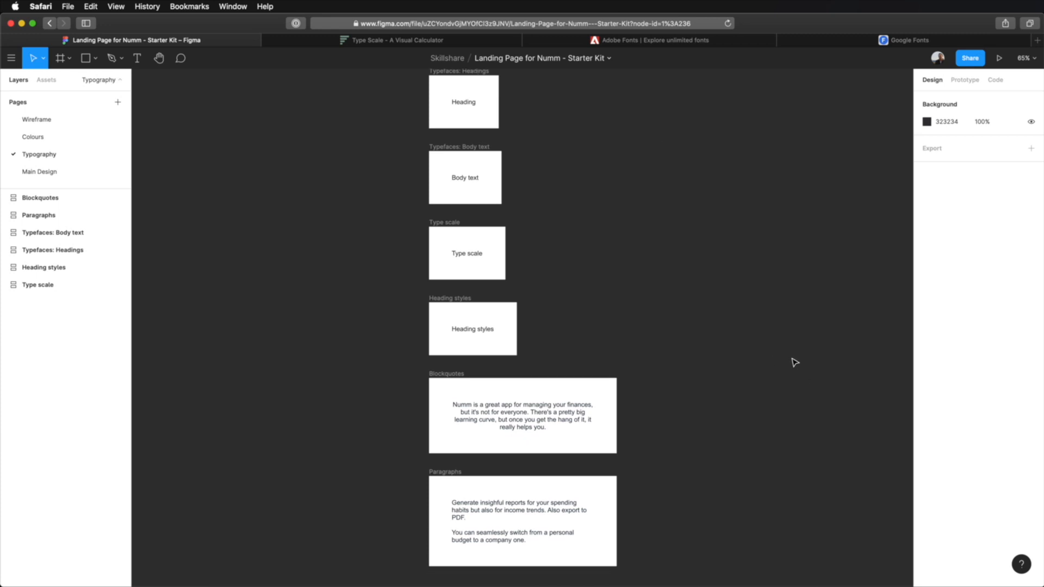
key("super+Tab")
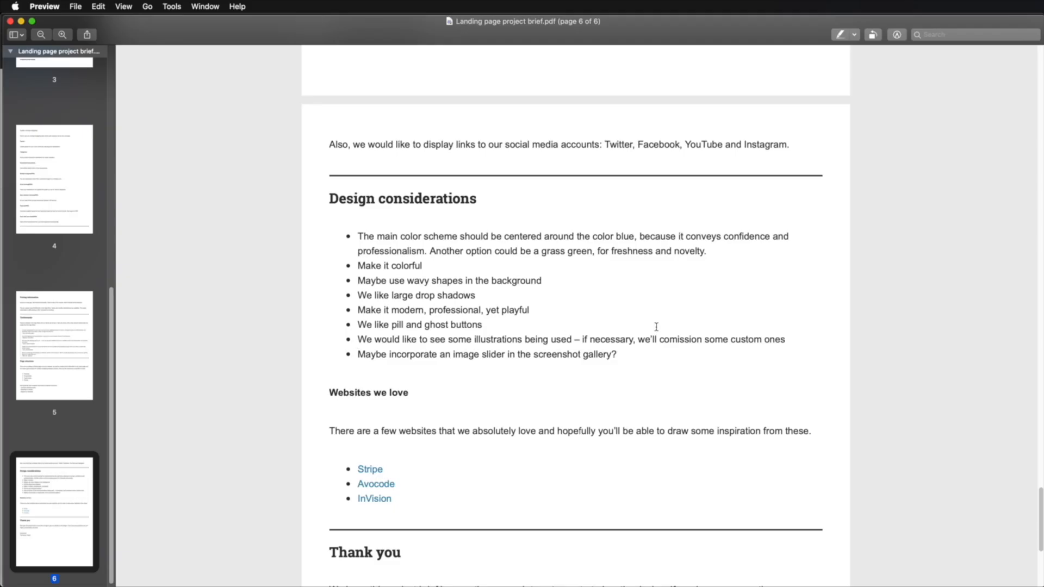
scroll(656, 327, "up", 20)
scroll(656, 326, "up", 3)
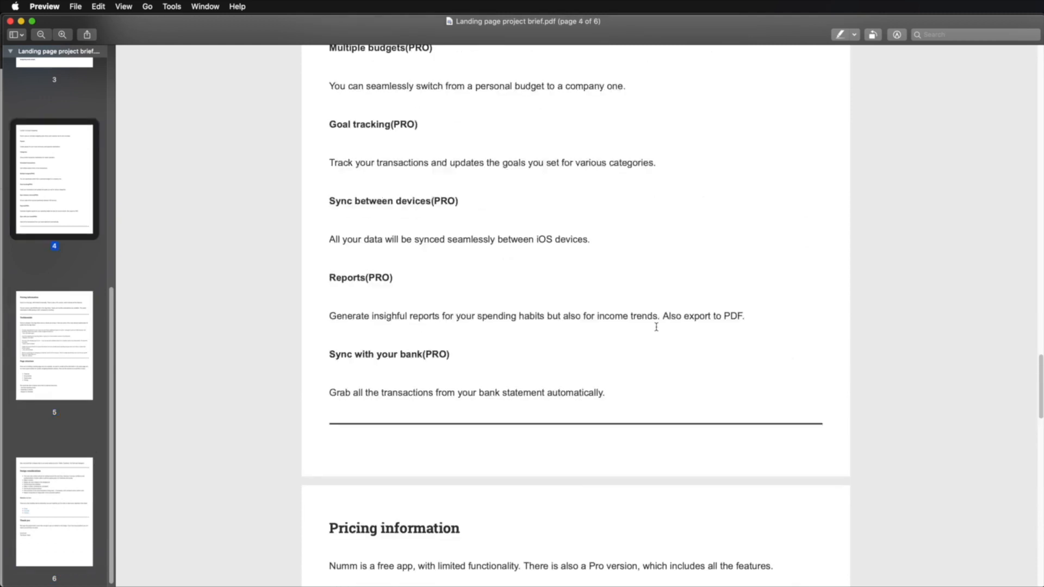
scroll(656, 326, "down", 20)
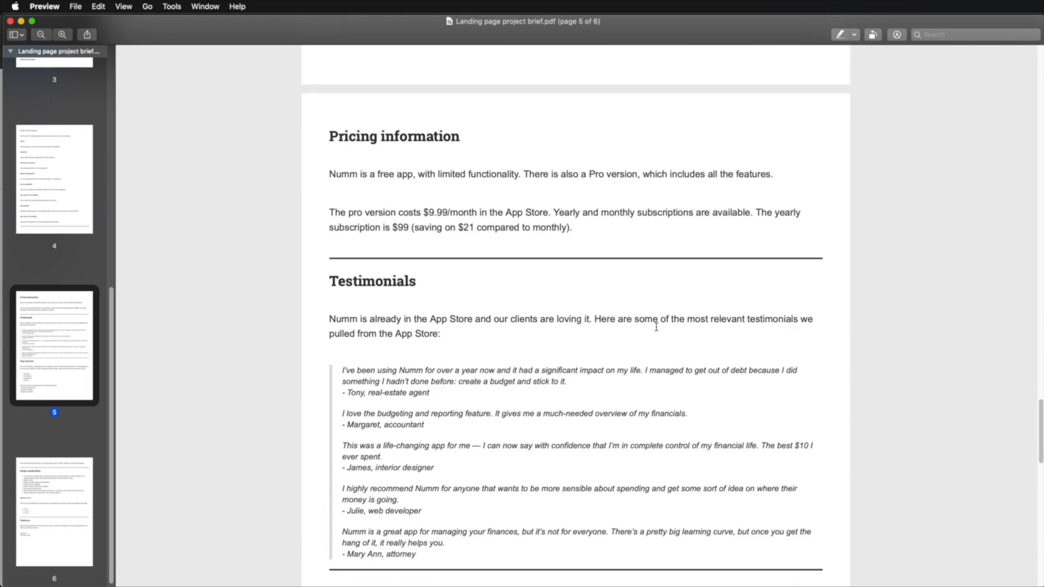
scroll(656, 327, "down", 3)
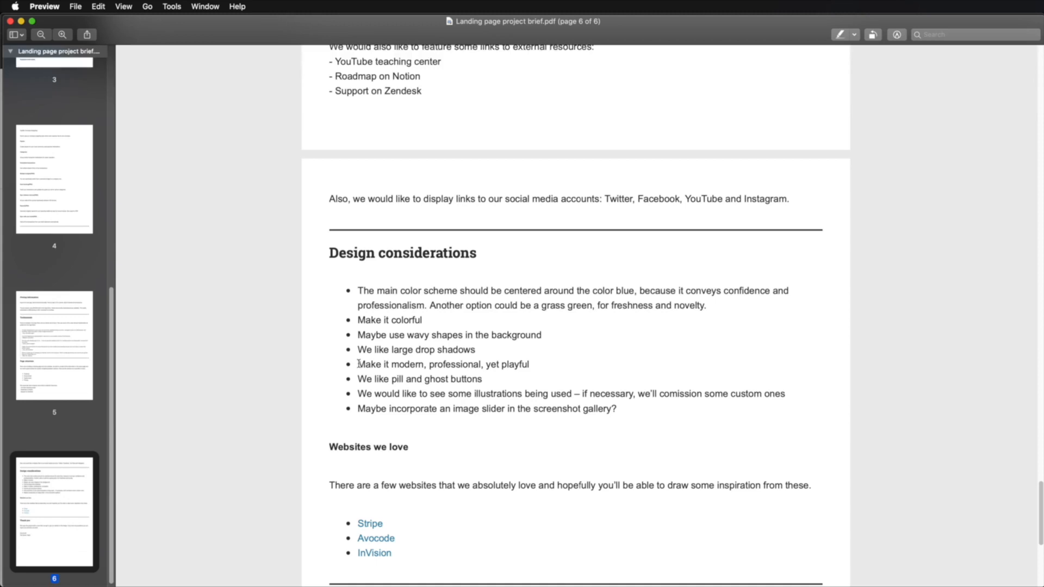
- Examine the brief's design considerations on a colorful, modern, professional yet playful look by highlighting those lines
left_click_drag(358, 364, 530, 363)
left_click(543, 376)
left_click(394, 366)
left_click_drag(394, 366, 520, 372)
left_click(530, 386)
left_click_drag(486, 364, 531, 366)
left_click(531, 367)
left_click_drag(357, 320, 479, 333)
left_click(480, 334)
left_click_drag(354, 366, 482, 365)
left_click(481, 387)
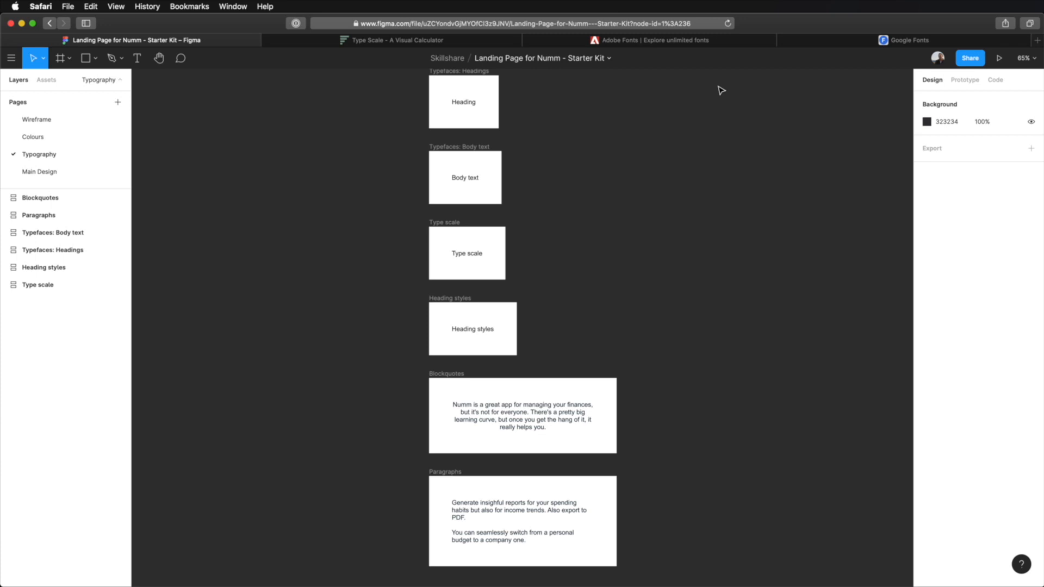
- Switch to Safari and compare the Adobe Fonts and Google Fonts websites as sources for typefaces
left_click(695, 43)
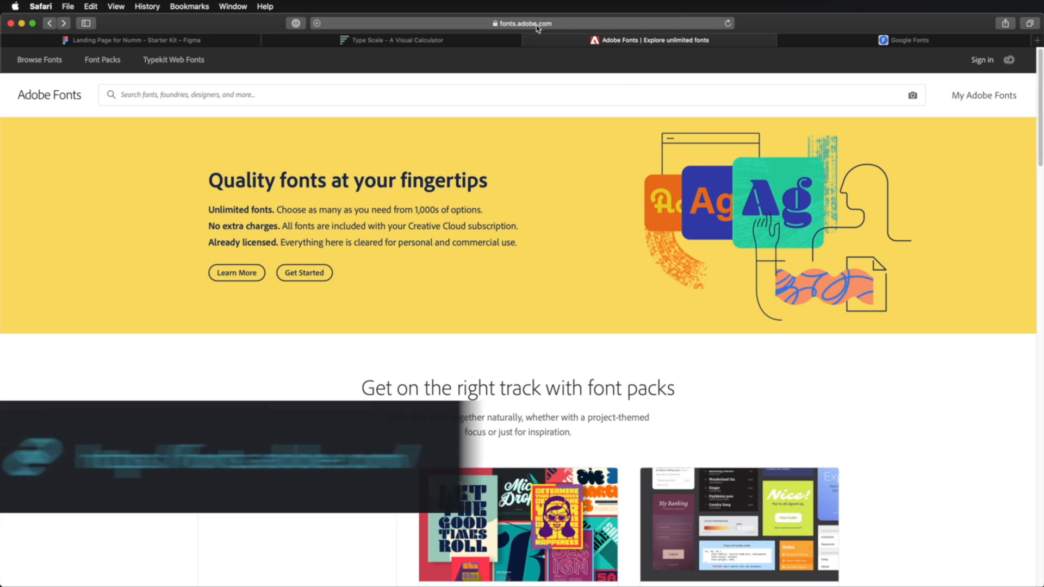
left_click(891, 40)
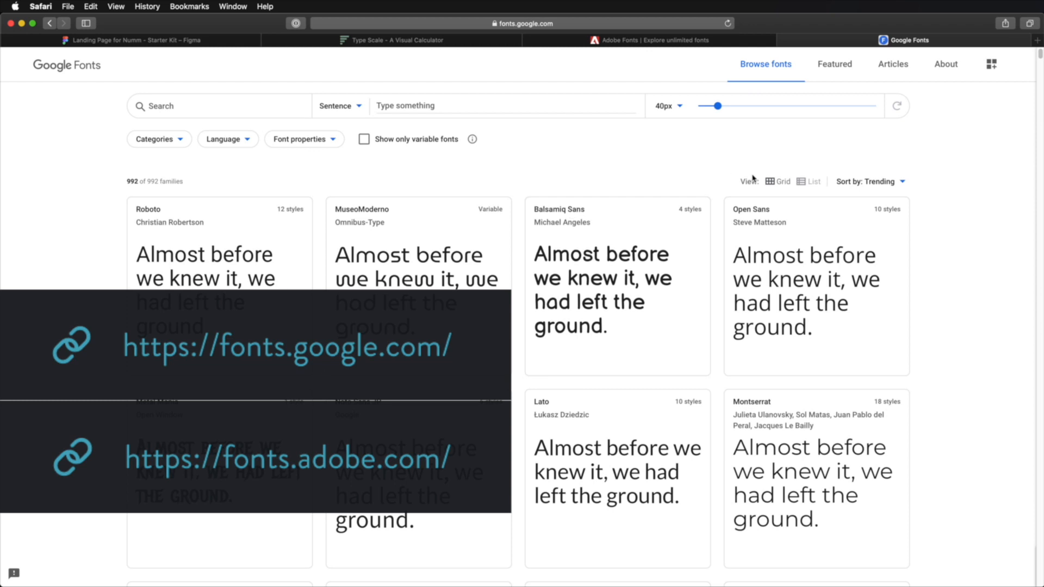
left_click(658, 40)
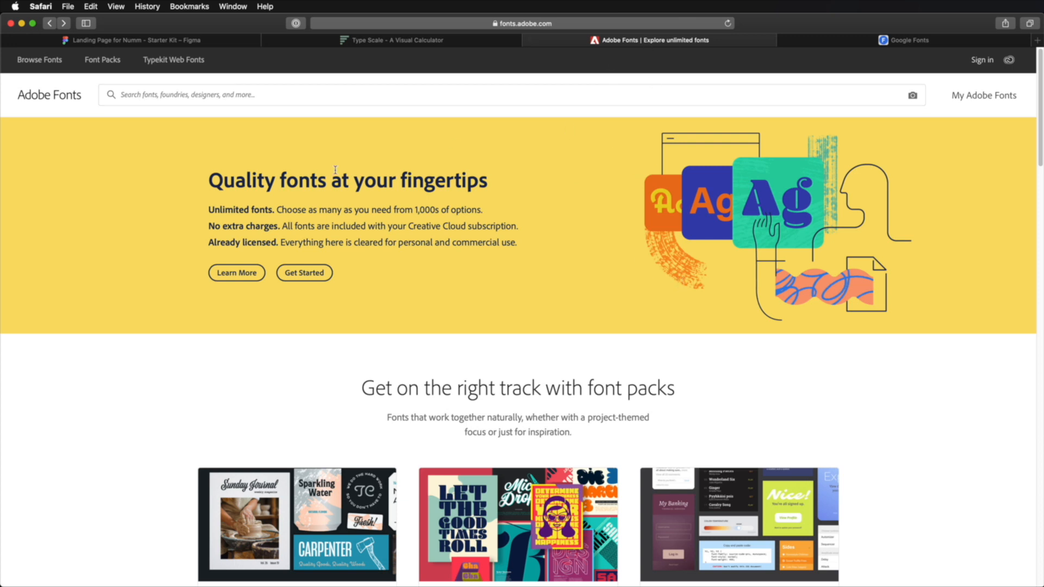
left_click(901, 43)
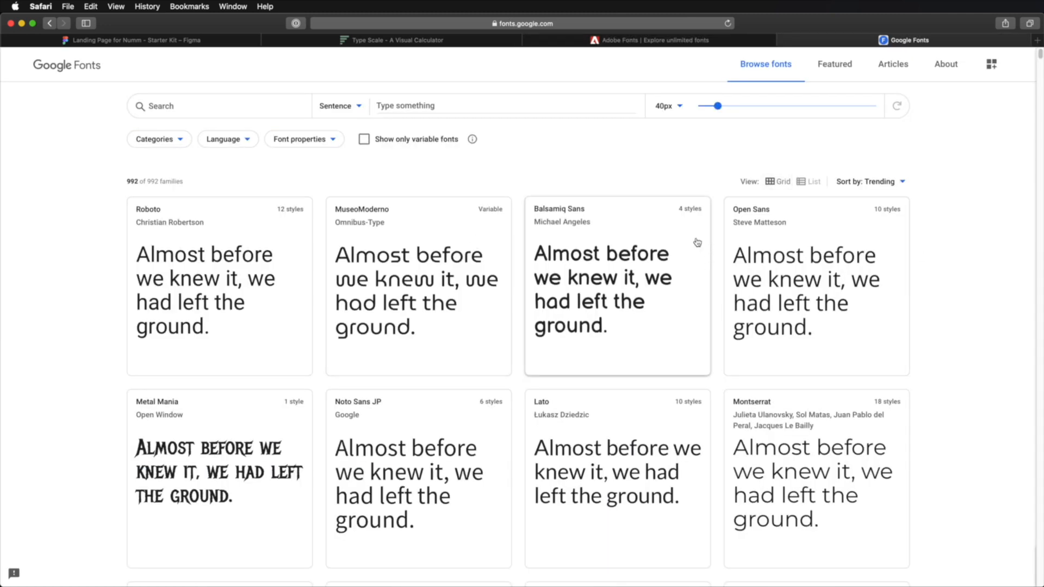
scroll(785, 405, "down", 10)
scroll(786, 405, "up", 10)
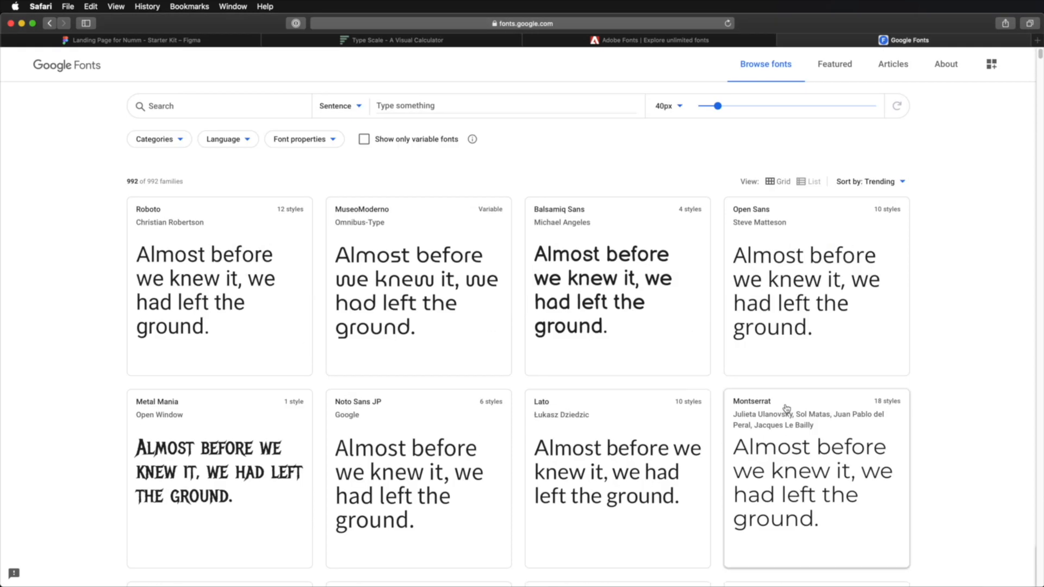
left_click(674, 38)
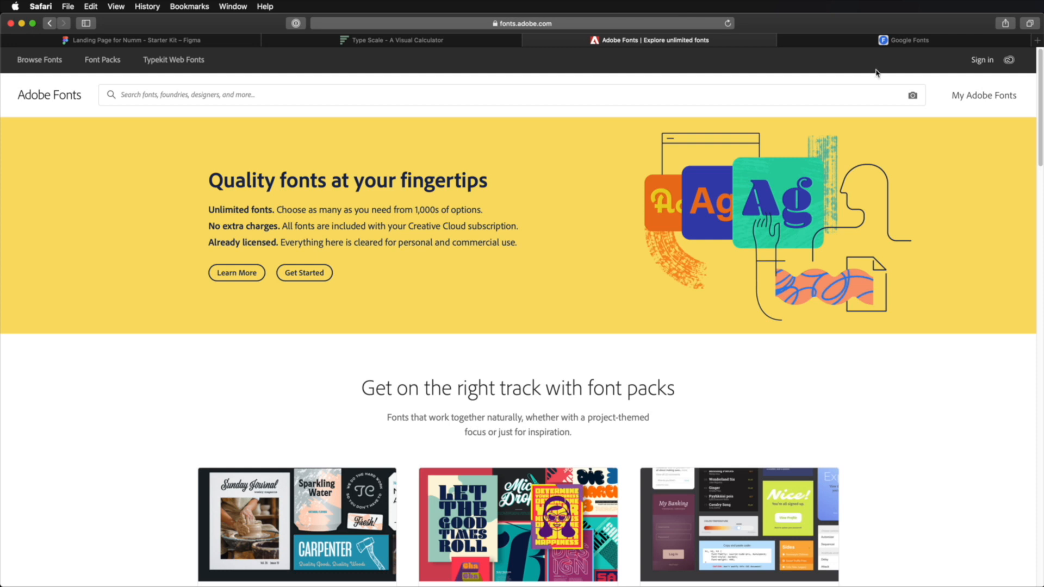
left_click(899, 42)
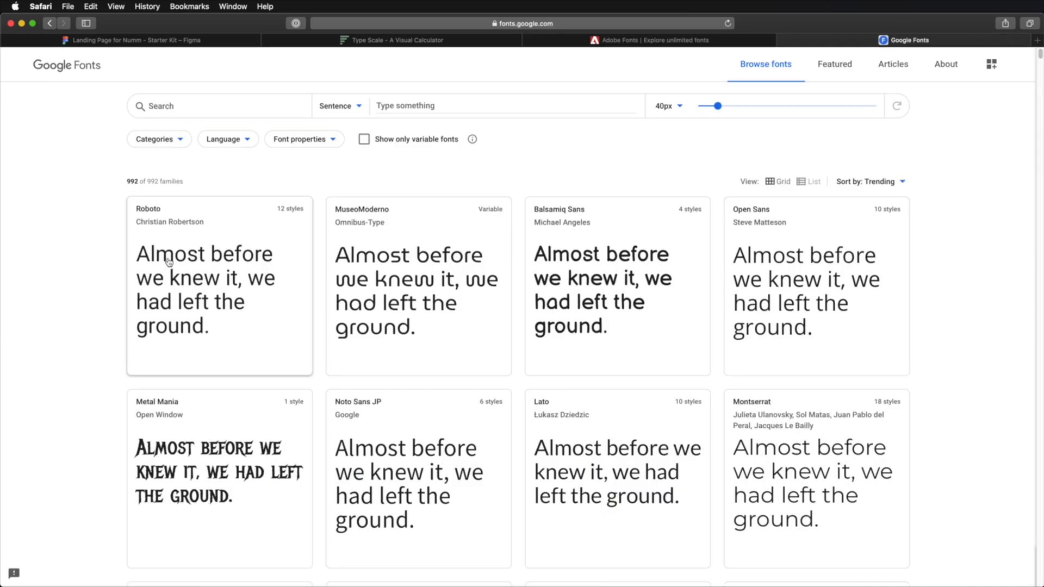
- Set the Google Fonts preview size to 300px and filter the families to the Serif category only
left_click_drag(718, 106, 888, 117)
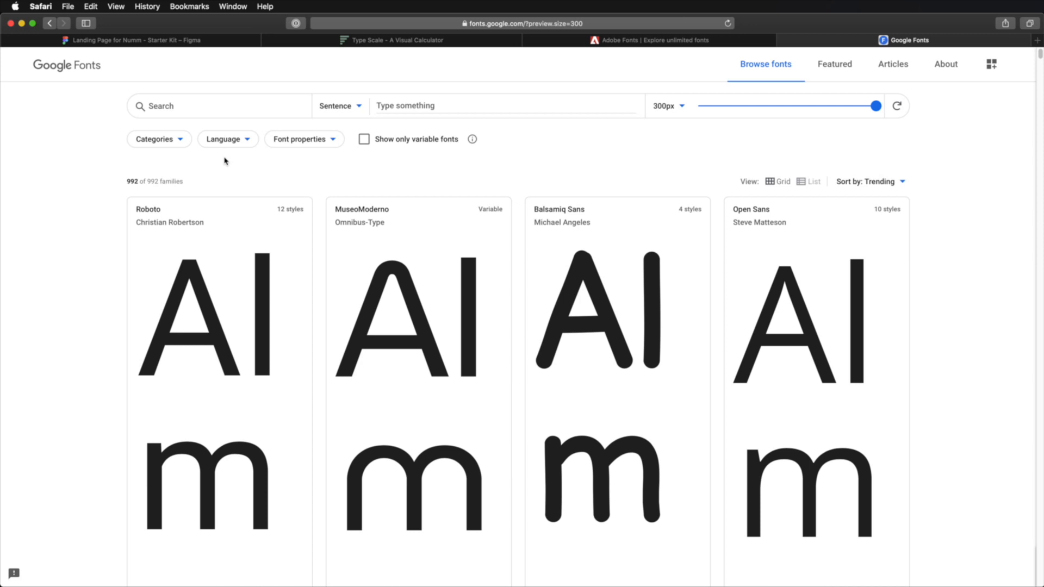
left_click(180, 140)
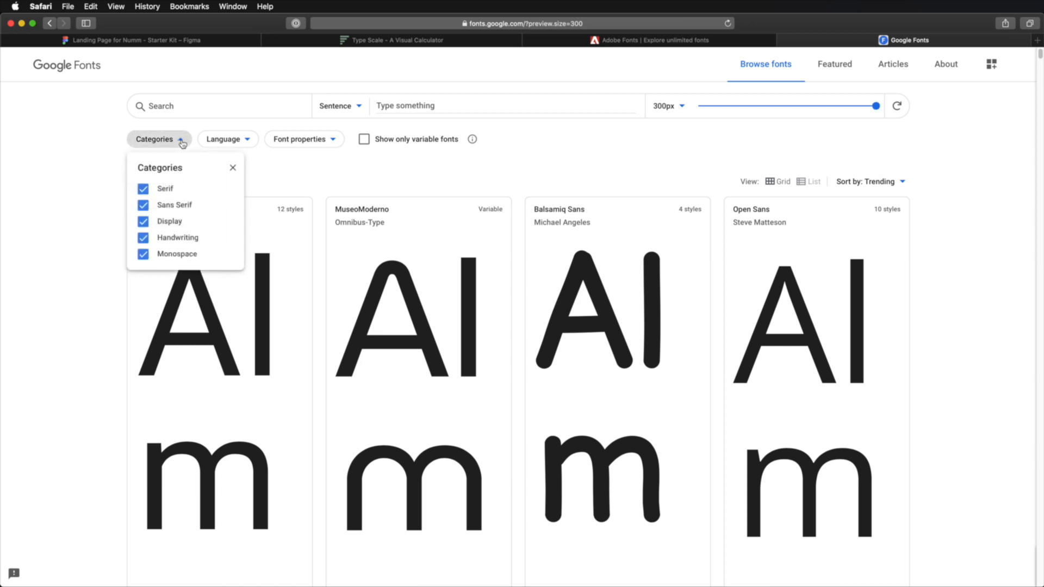
left_click(144, 206)
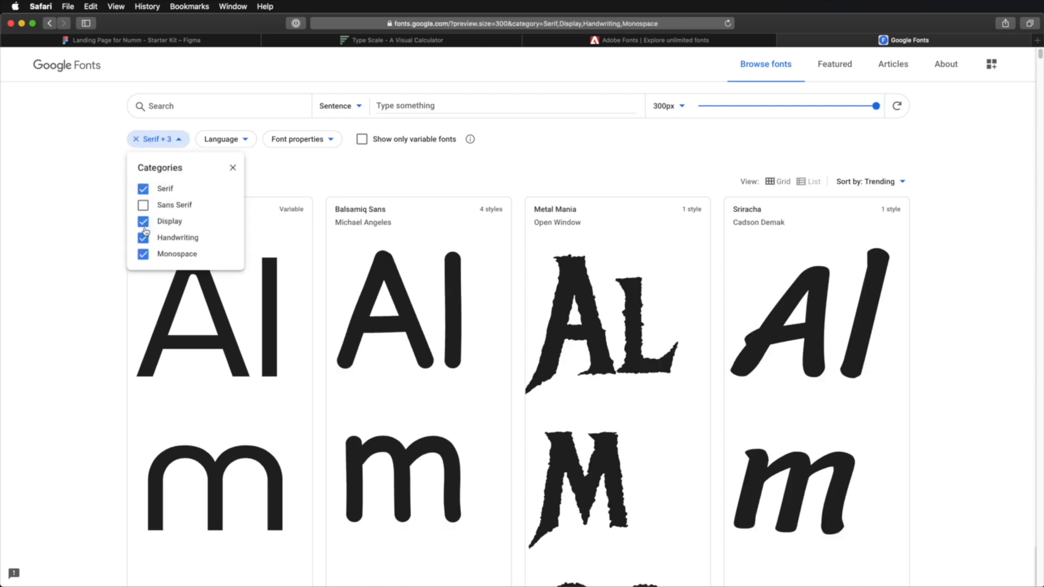
left_click(143, 222)
left_click(143, 238)
left_click(144, 255)
left_click(52, 312)
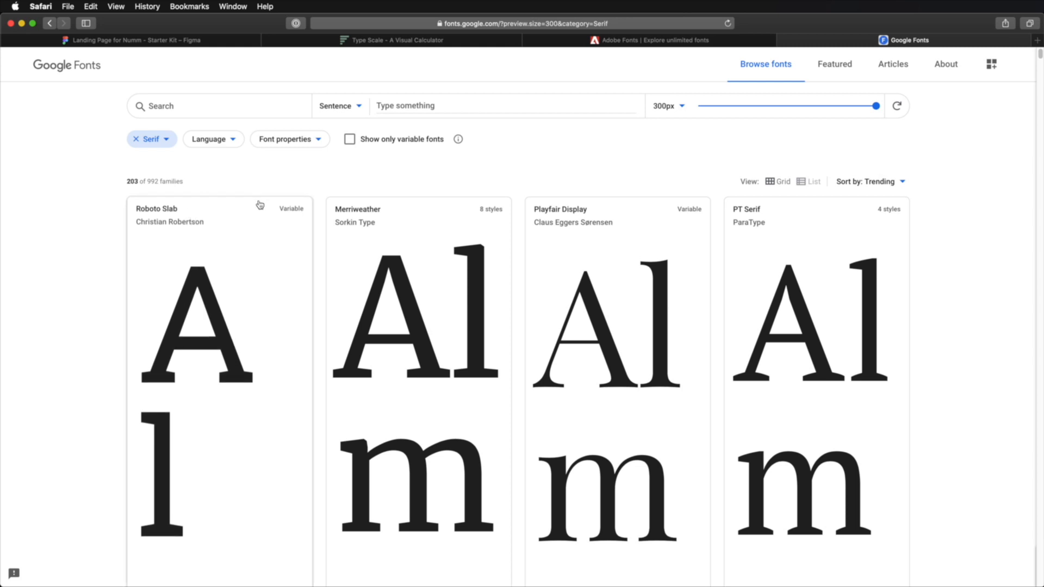
- Clear the Serif filter and review the list of font categories, including Sans Serif
left_click(136, 140)
left_click(176, 140)
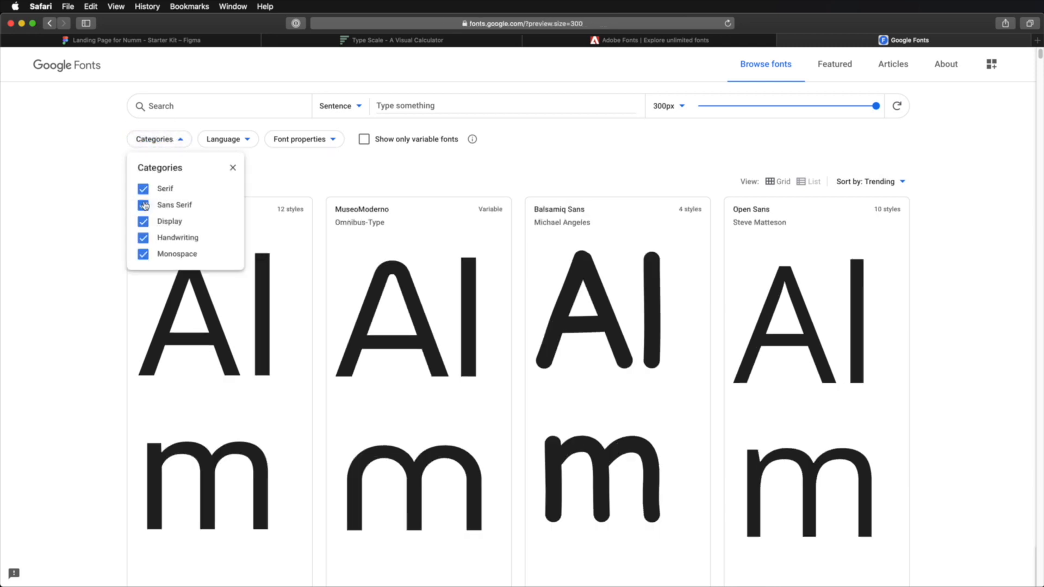
left_click(91, 220)
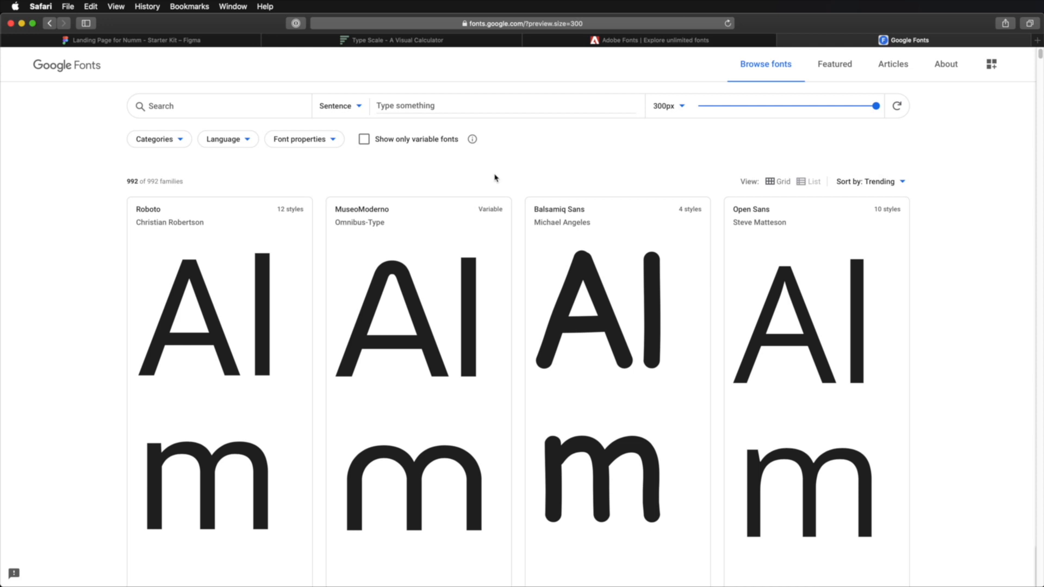
- Search Adobe Fonts for "brandon" and open the Brandon Grotesque family page
left_click(636, 42)
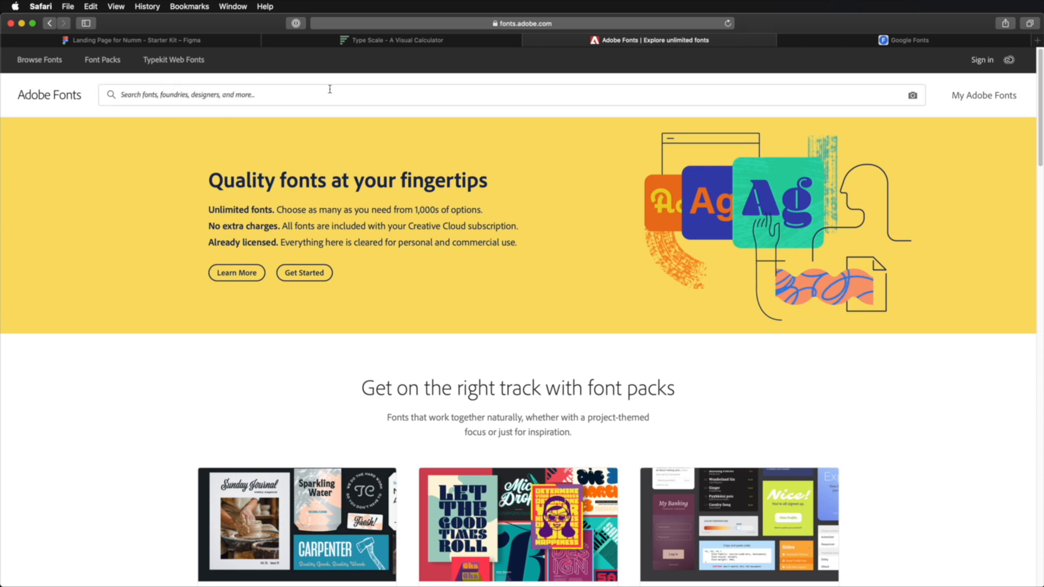
left_click(115, 99)
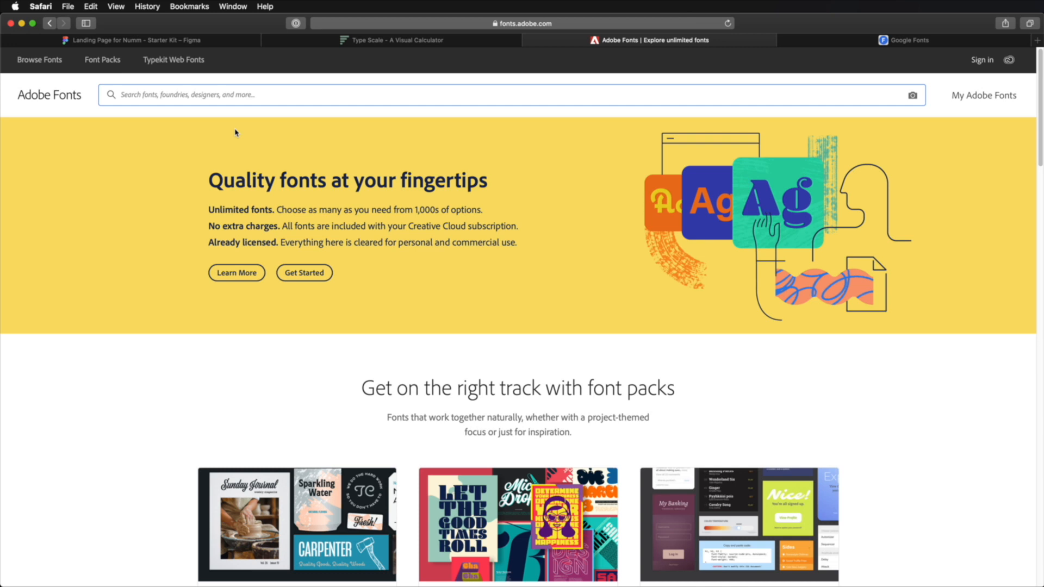
type("brandon")
left_click(189, 133)
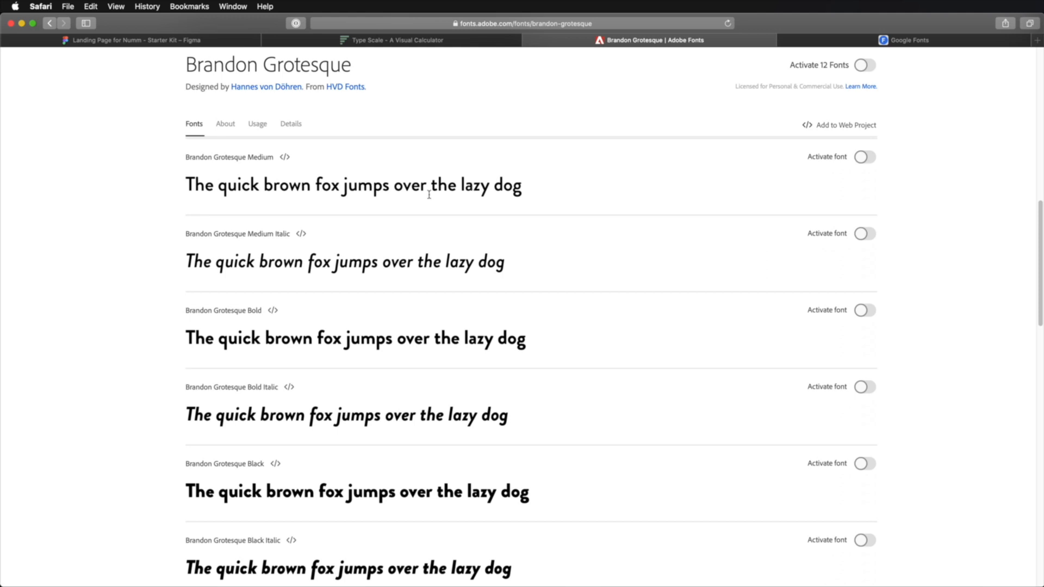
- Examine the Brandon Grotesque weights and italics from Thin to Black Italic
scroll(449, 360, "down", 5)
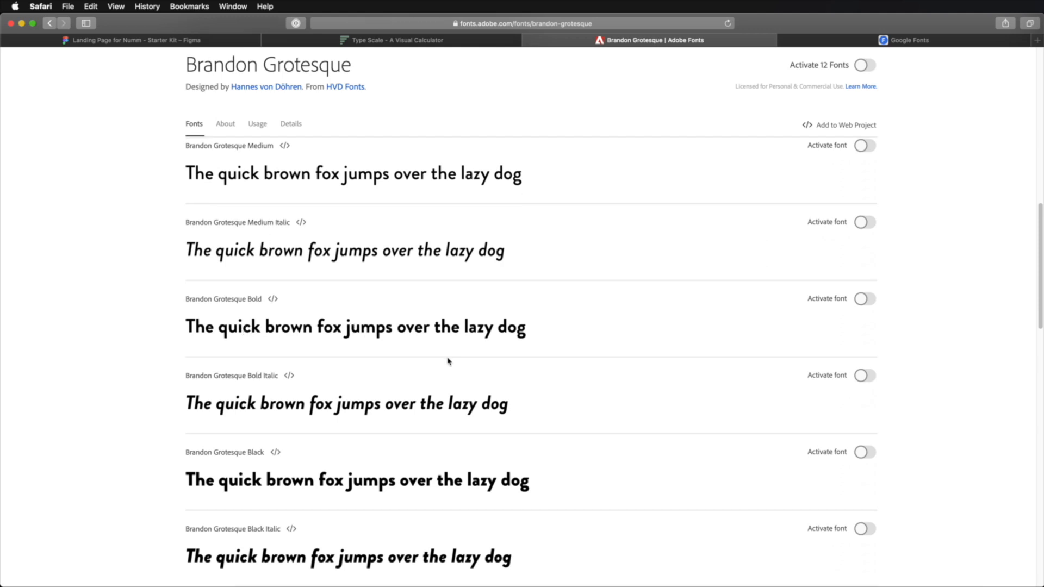
scroll(449, 360, "up", 12)
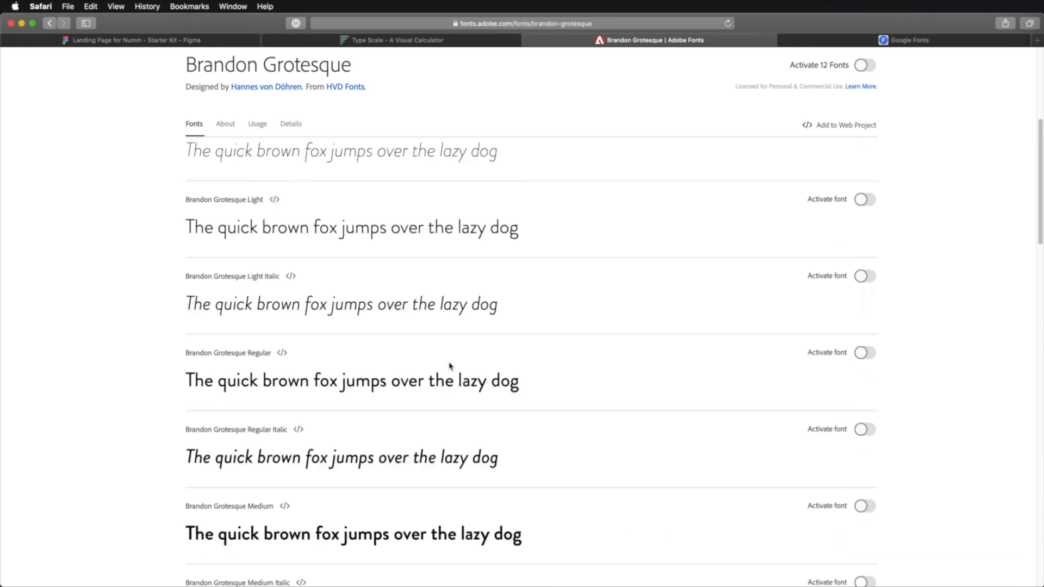
scroll(361, 247, "up", 2)
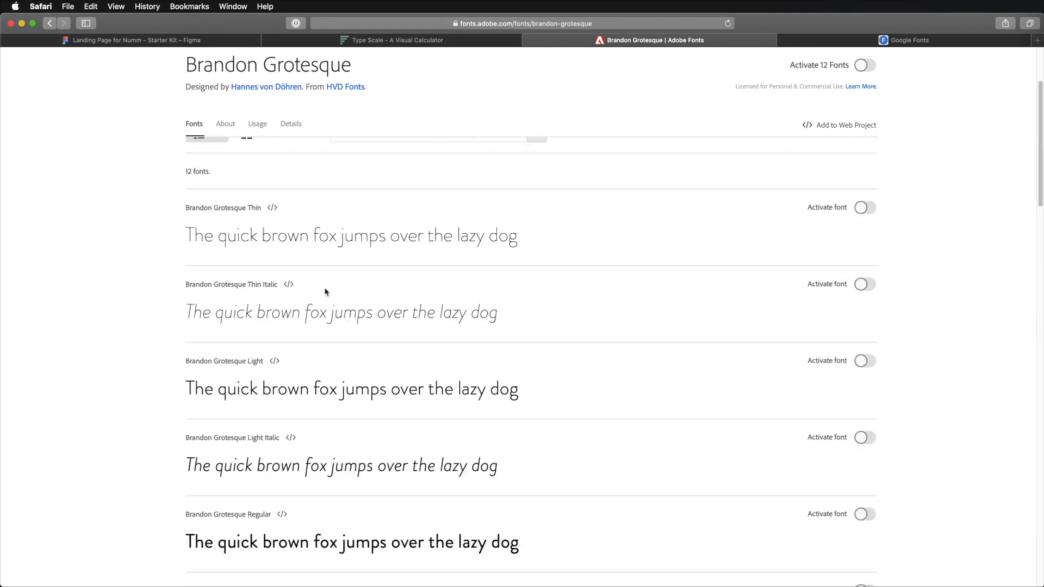
double_click(250, 208)
left_click(250, 205)
scroll(289, 331, "down", 2)
scroll(321, 350, "down", 15)
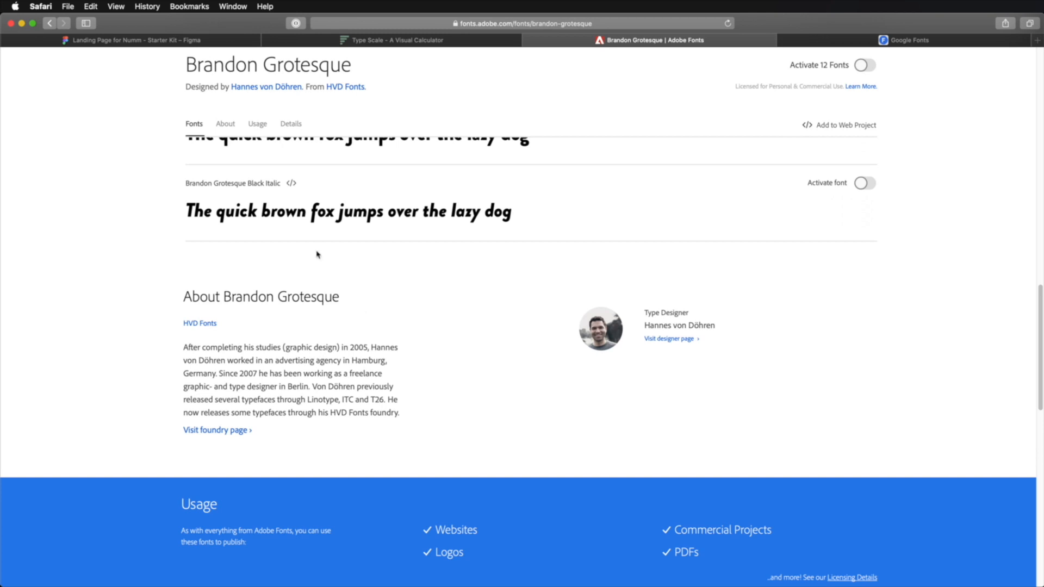
scroll(326, 255, "up", 15)
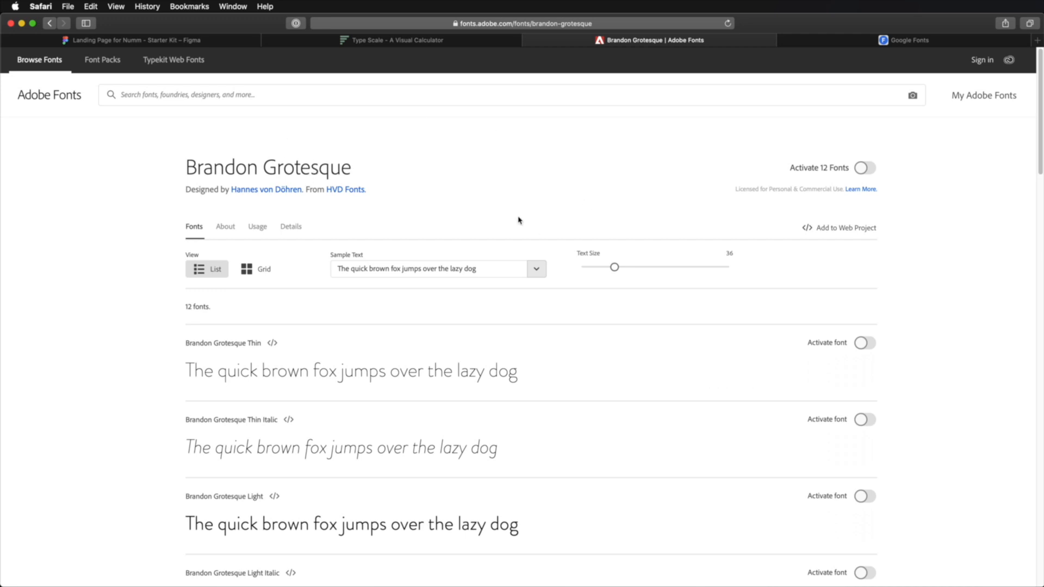
- Open the Adobe Fonts home page in a new tab, search for "tisa" and open the FF Tisa Sans family page
left_click(70, 101, "shift+super")
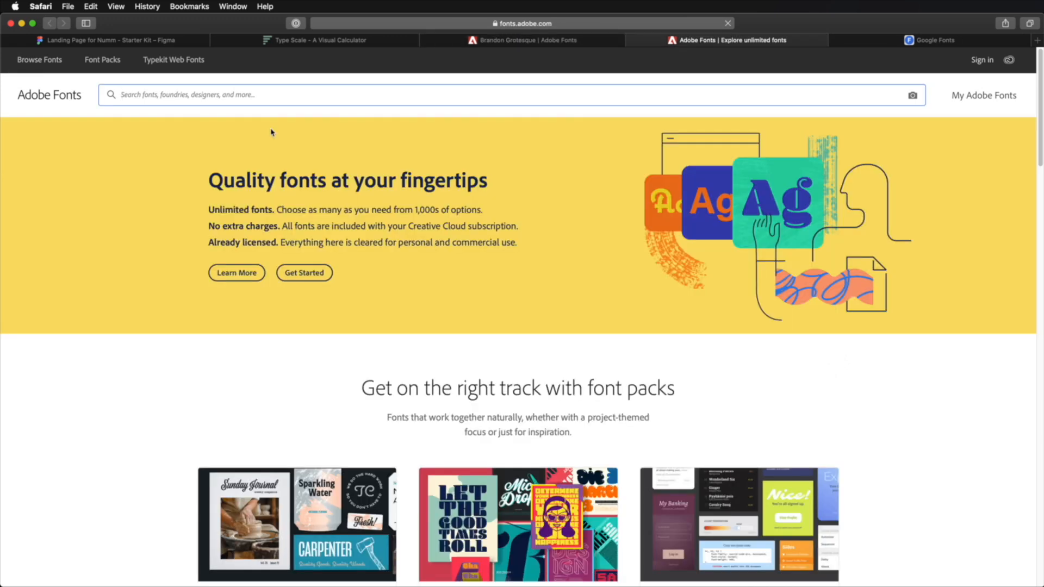
type("tisa")
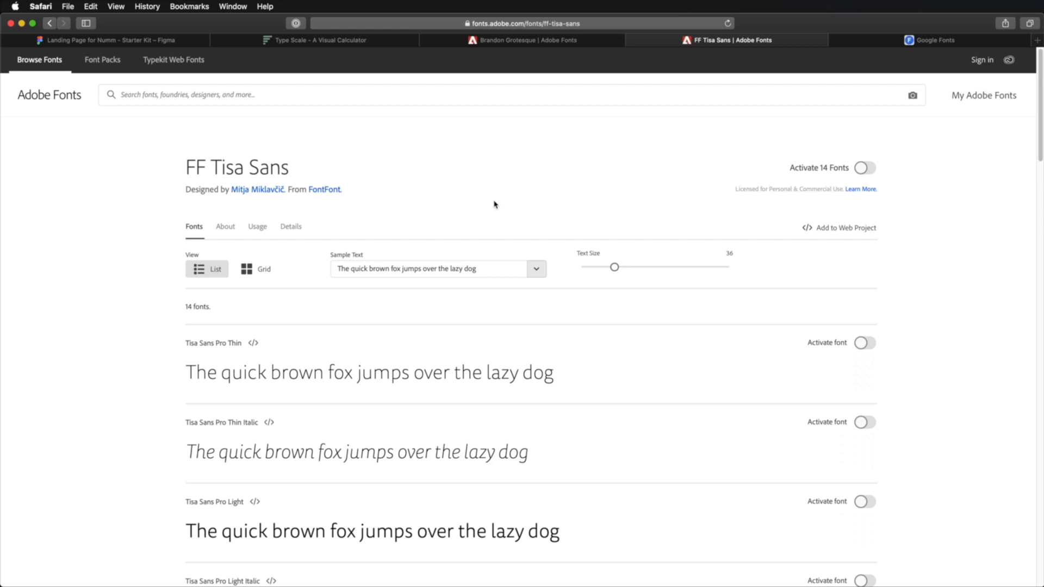
scroll(495, 204, "down", 4)
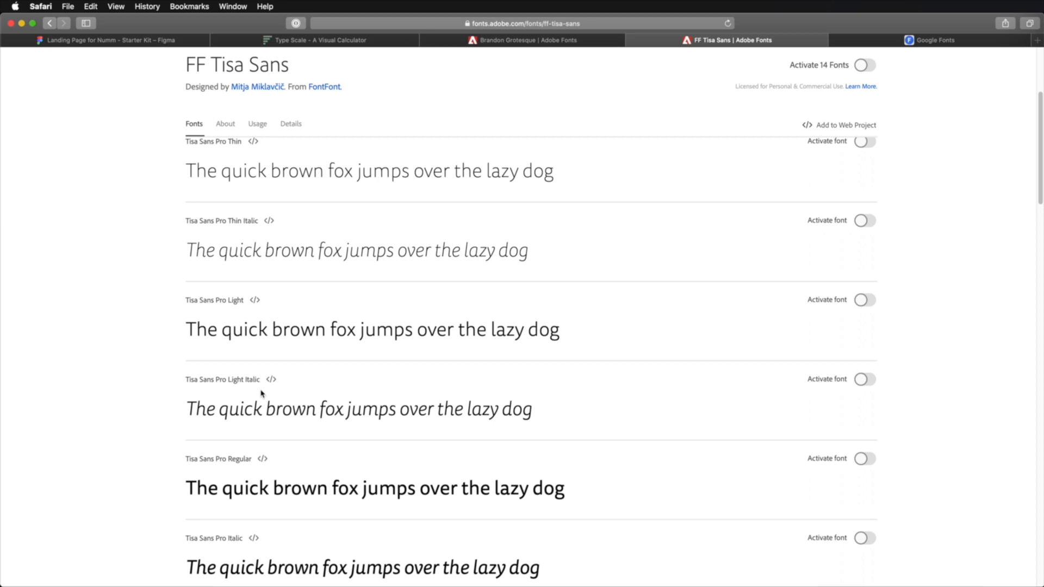
- Compare the letterforms and weights of Brandon Grotesque with those of FF Tisa Sans
left_click(561, 41)
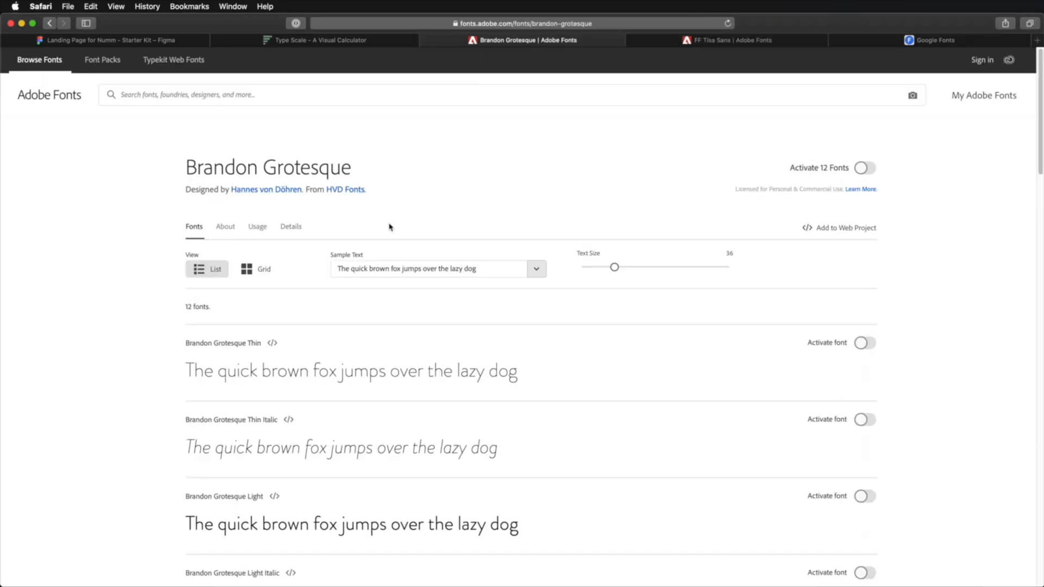
left_click(697, 42)
scroll(219, 462, "down", 5)
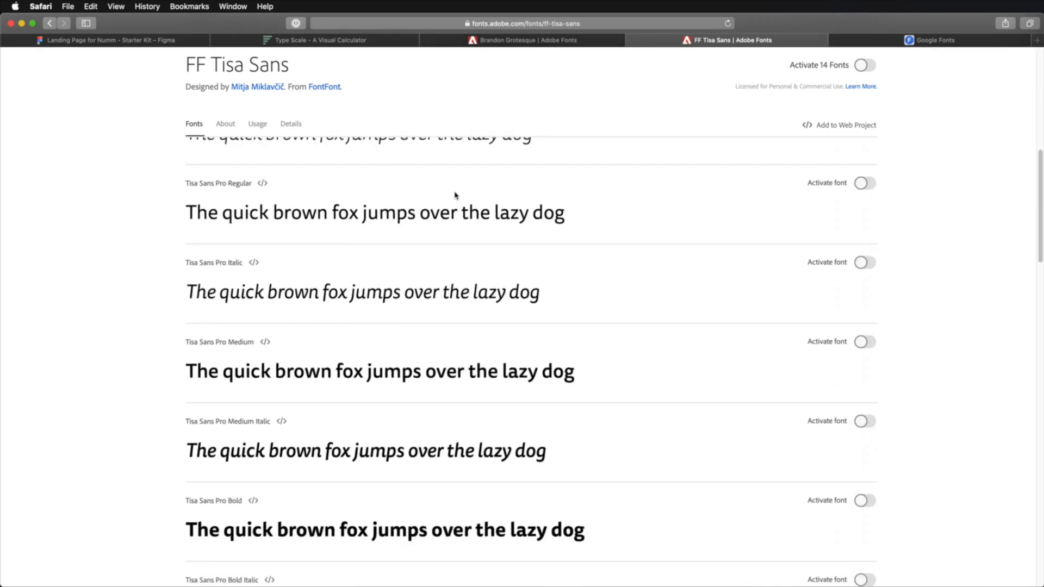
scroll(453, 287, "up", 6)
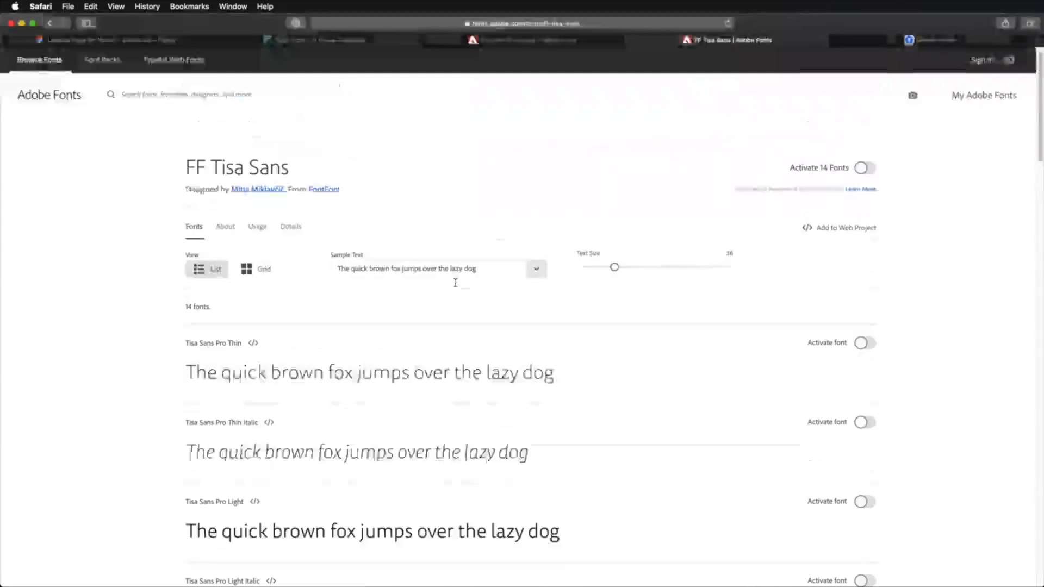
left_click(542, 41)
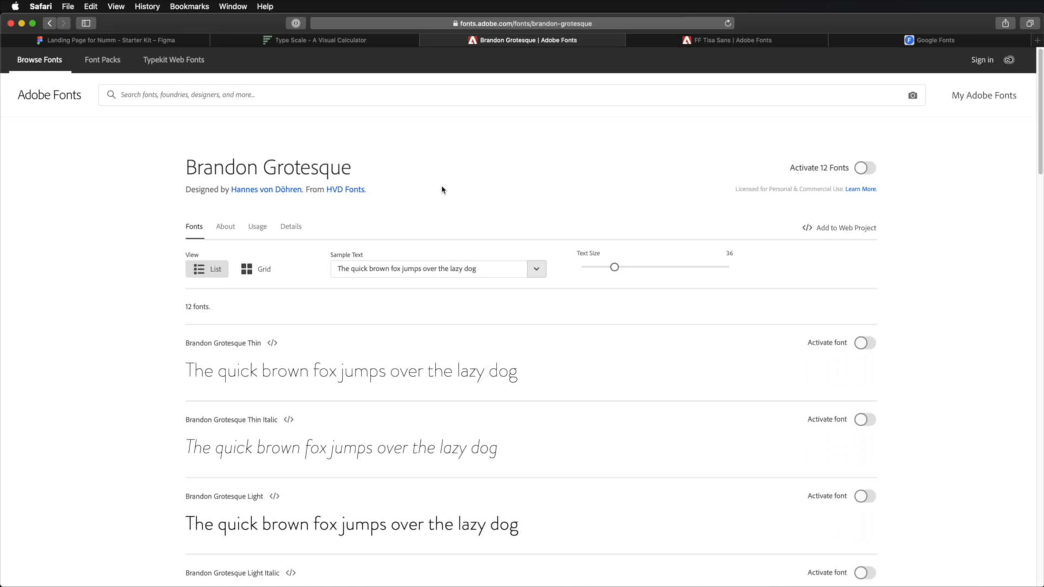
left_click(713, 44)
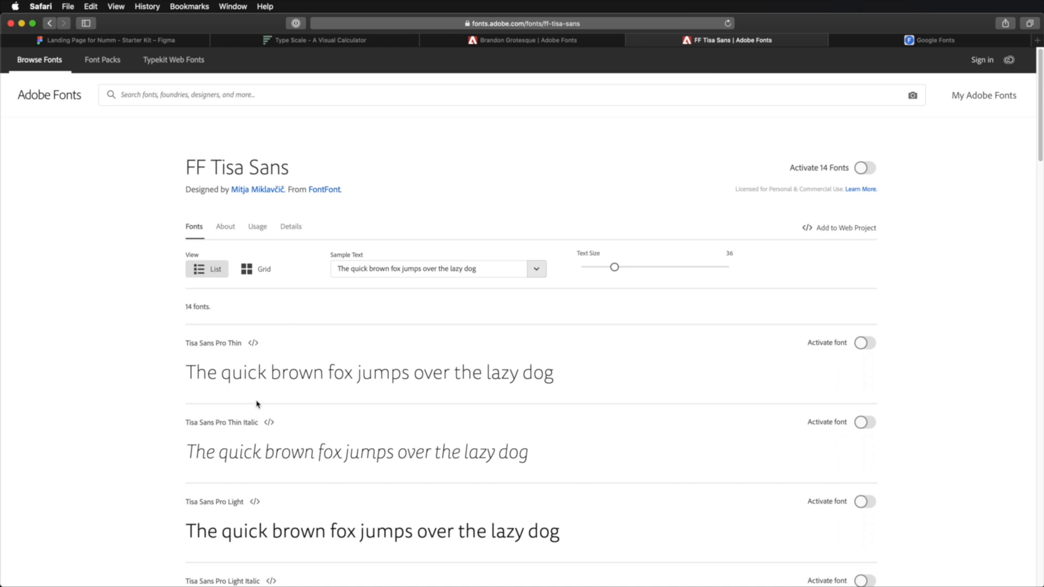
- Set the FF Tisa Sans sample text size to 18 and examine the weights from Thin to Medium
scroll(293, 372, "down", 1)
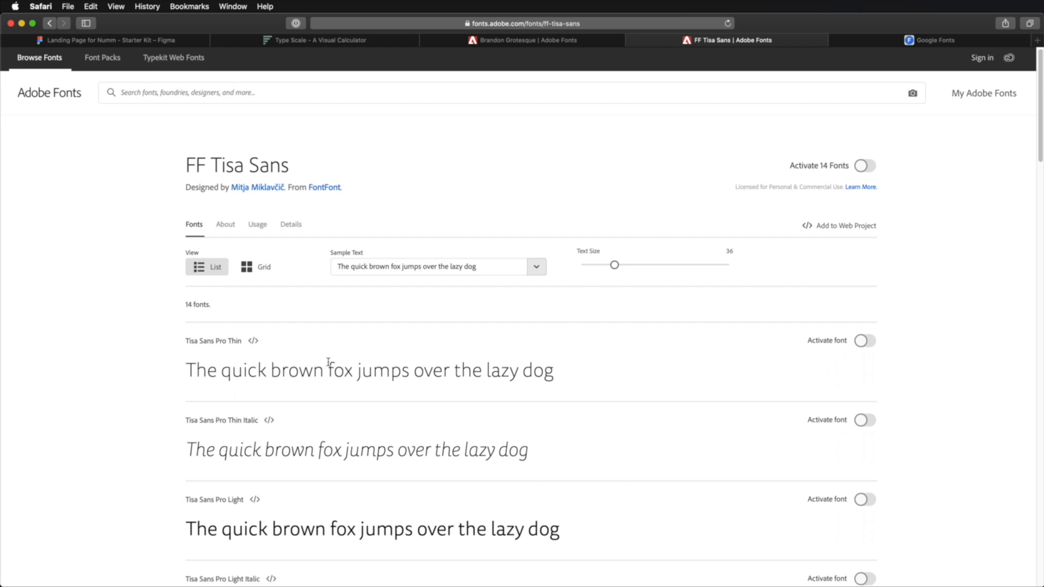
left_click_drag(614, 265, 591, 265)
scroll(396, 388, "down", 4)
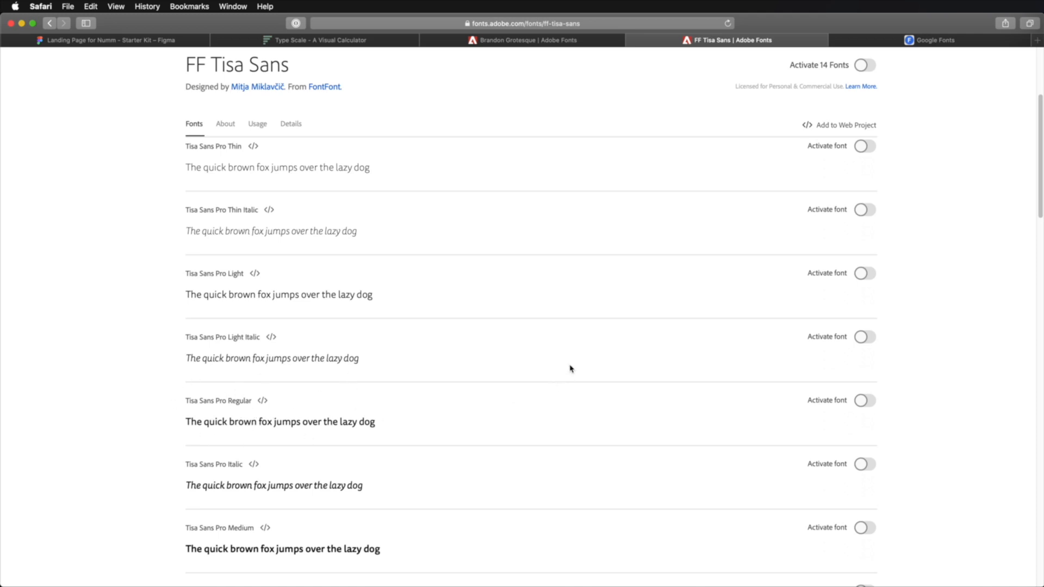
scroll(570, 368, "up", 4)
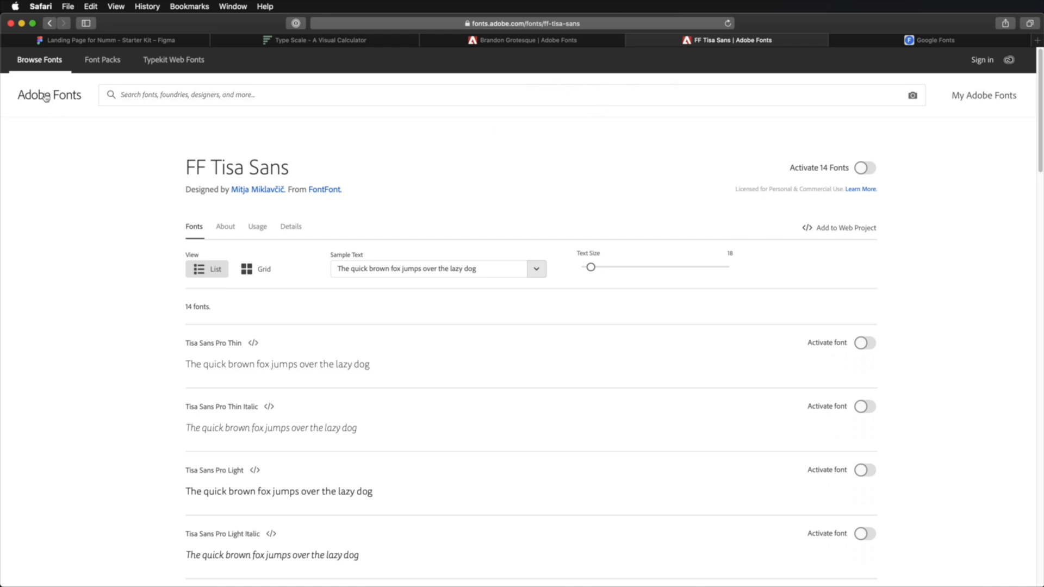
- Revisit the Google Fonts, Brandon Grotesque and FF Tisa Sans pages
left_click(929, 40)
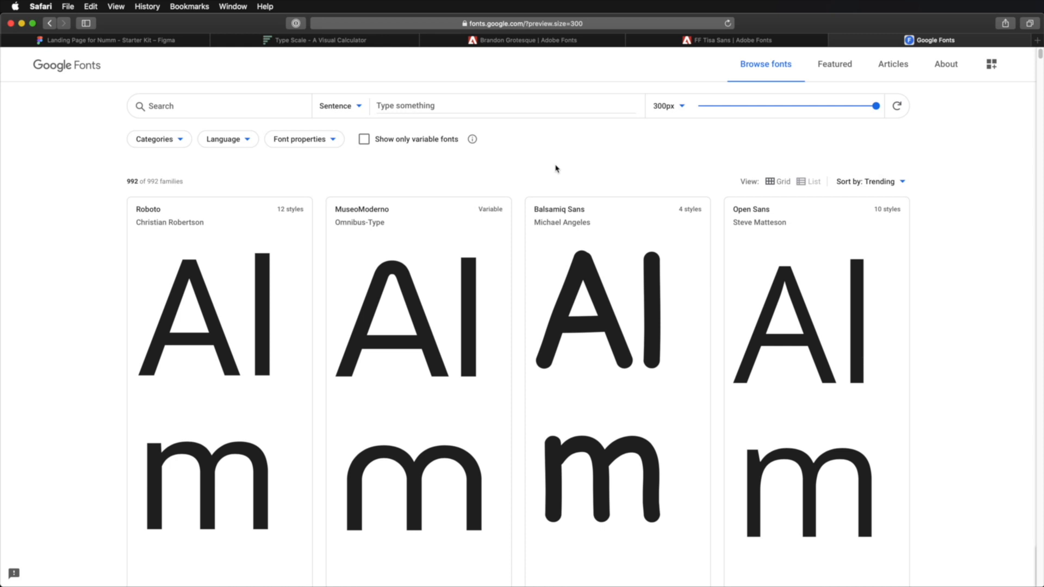
left_click(538, 41)
left_click(676, 41)
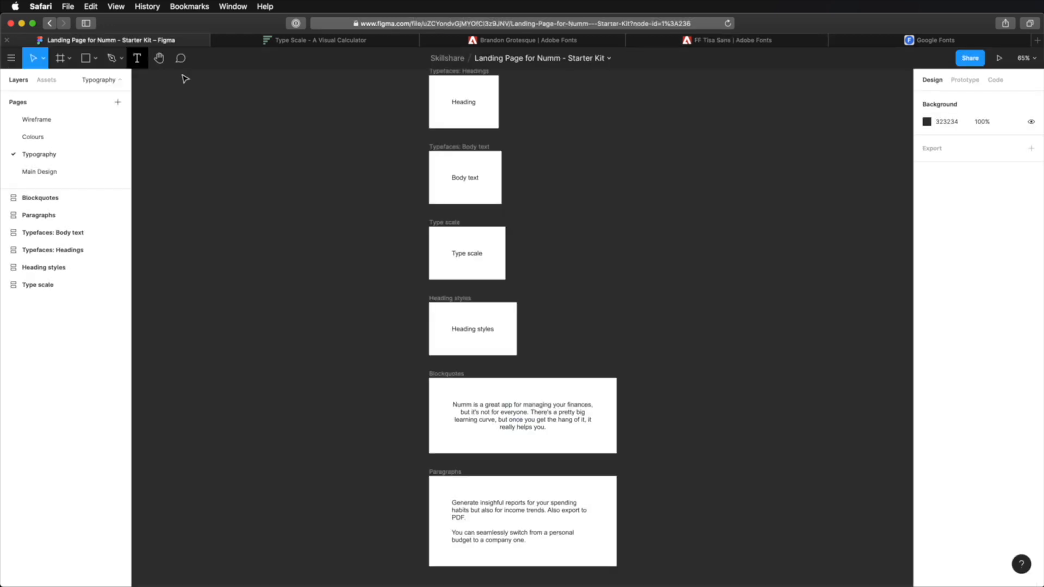
- Switch to the Numm landing page file in Figma and replace the text in the Typefaces: Headings frame with "Brandon Grotesque"
left_click(111, 41)
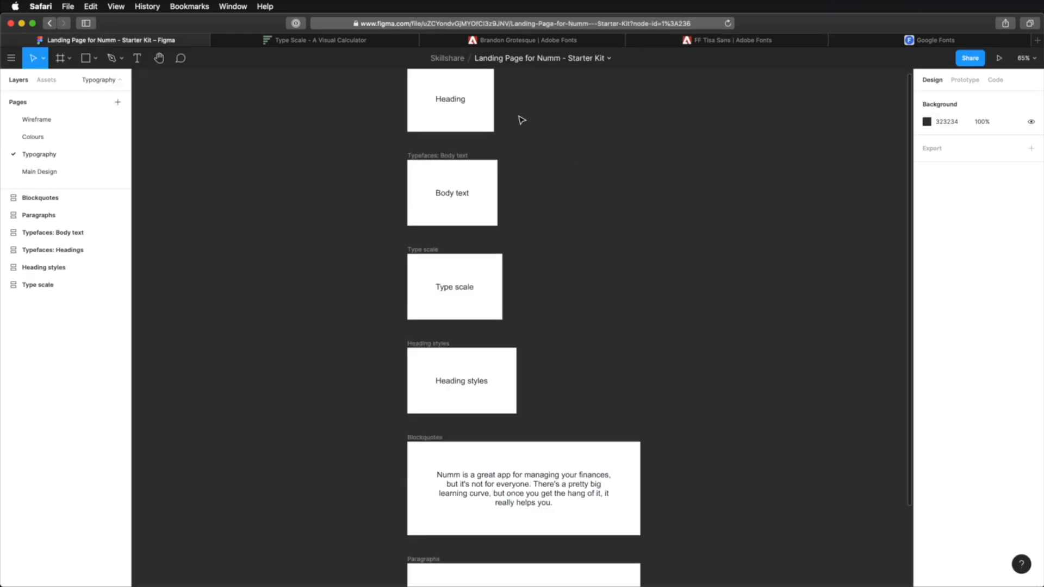
scroll(521, 119, "up", 5)
scroll(525, 136, "up", 3)
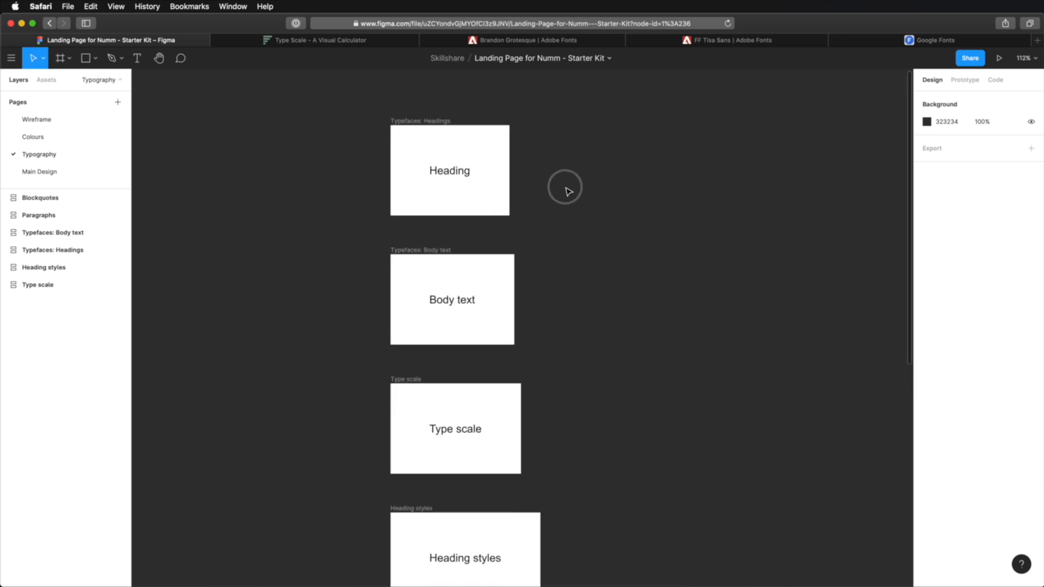
left_click(452, 156)
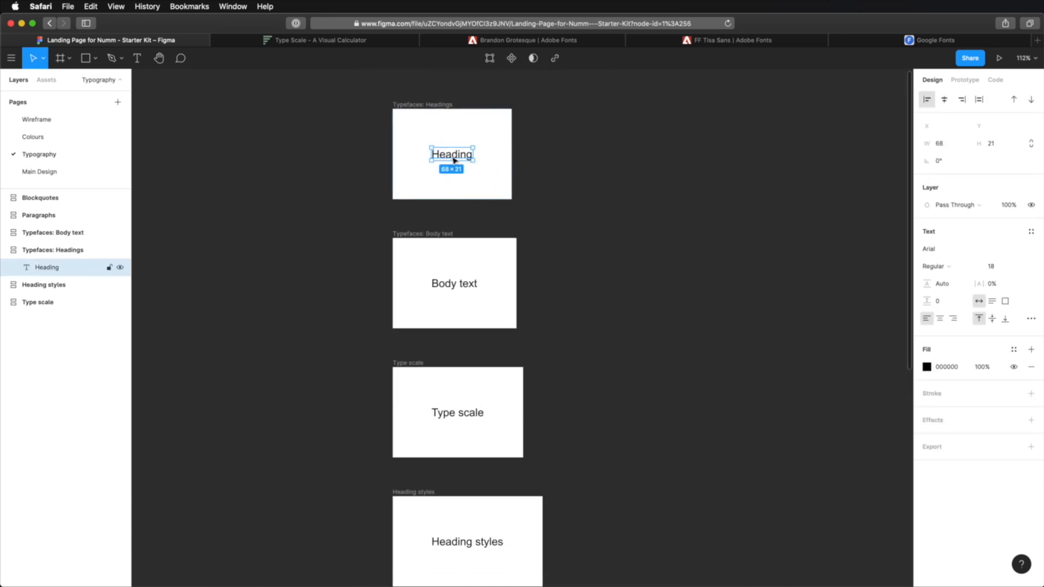
type("B")
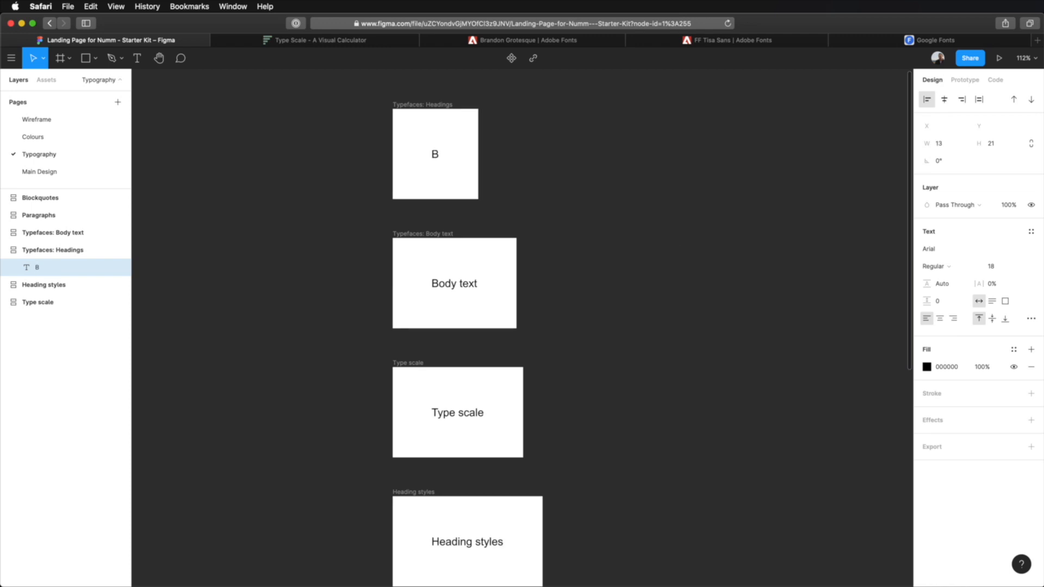
type("randon Grotesque")
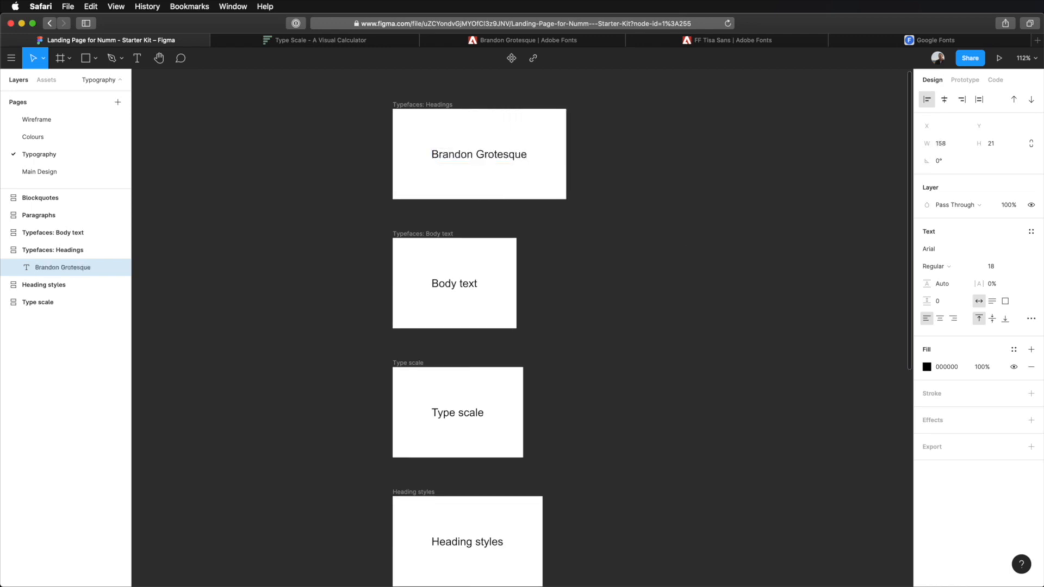
key("Escape")
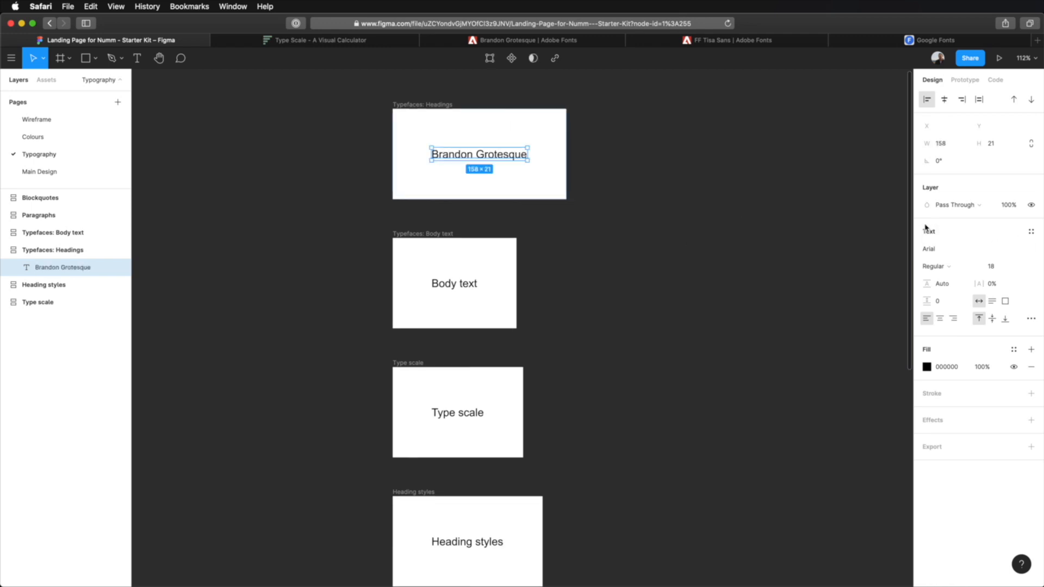
- Set the heading sample's typeface to Brandon Grotesque Bold at size 55
left_click(938, 250)
type("Brandon Grotesque")
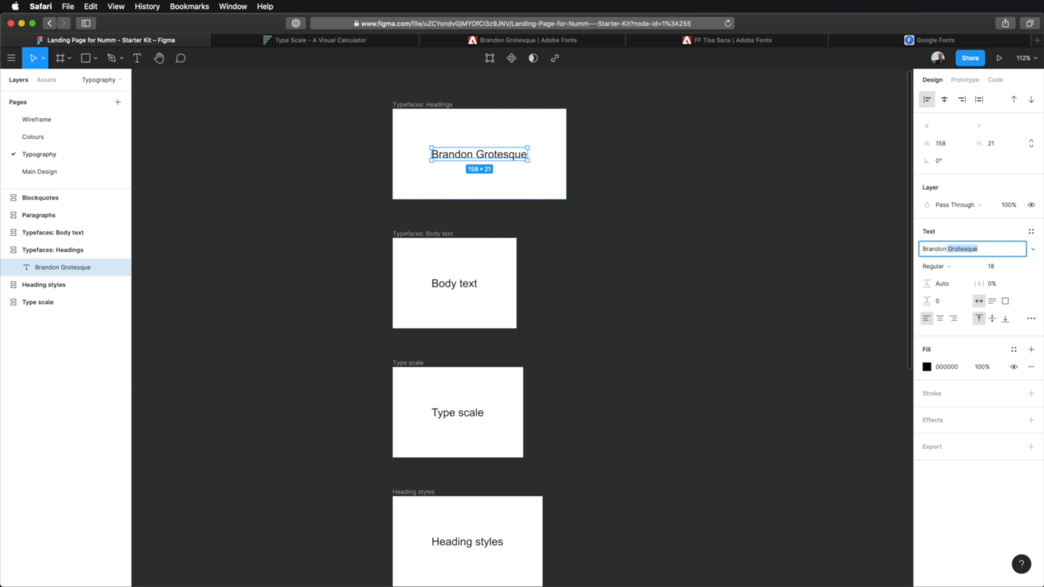
key("Return")
left_click(946, 266)
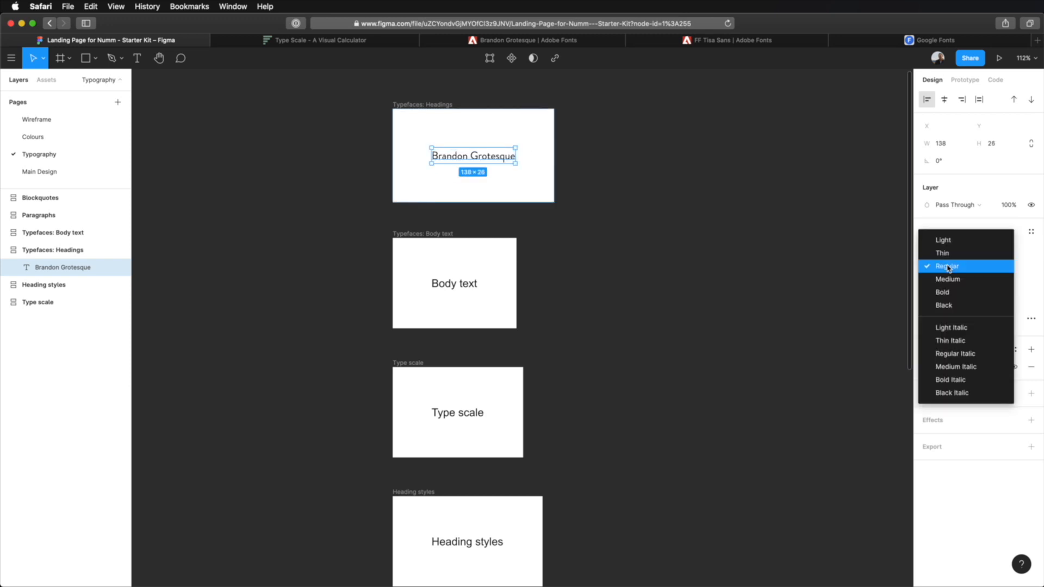
left_click(950, 292)
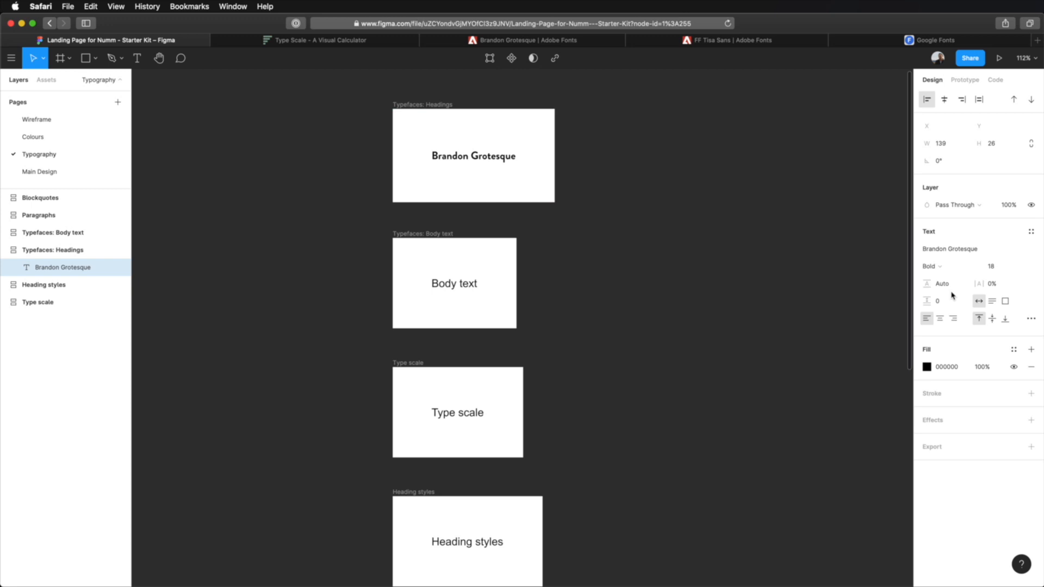
left_click(998, 267)
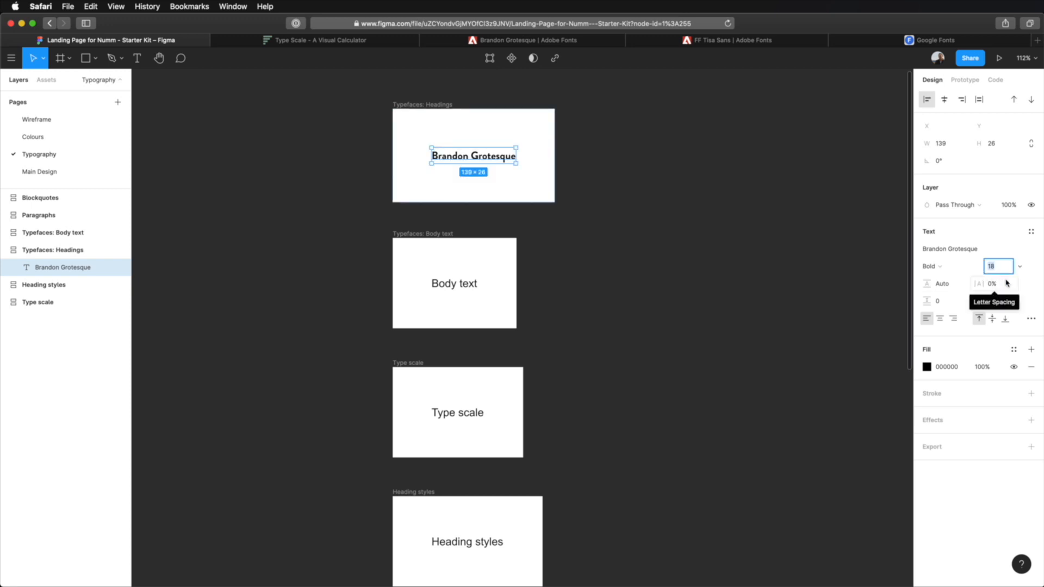
type("55")
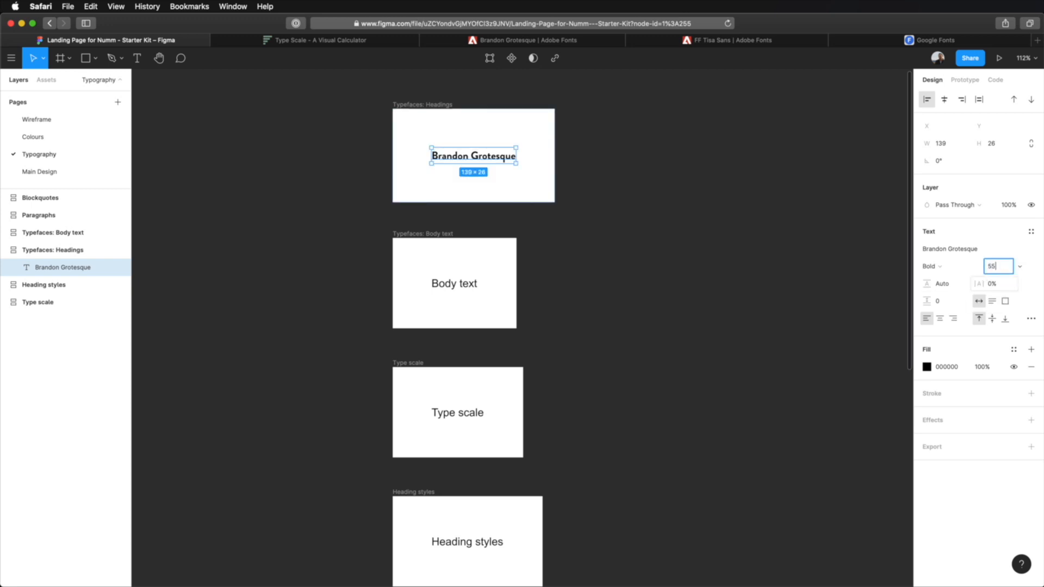
key("Tab")
- Move the Body text, Type scale and Heading styles frames to the left of the Typefaces: Headings frame
left_click_drag(406, 239, 235, 118)
left_click_drag(399, 362, 240, 243)
left_click_drag(416, 496, 243, 403)
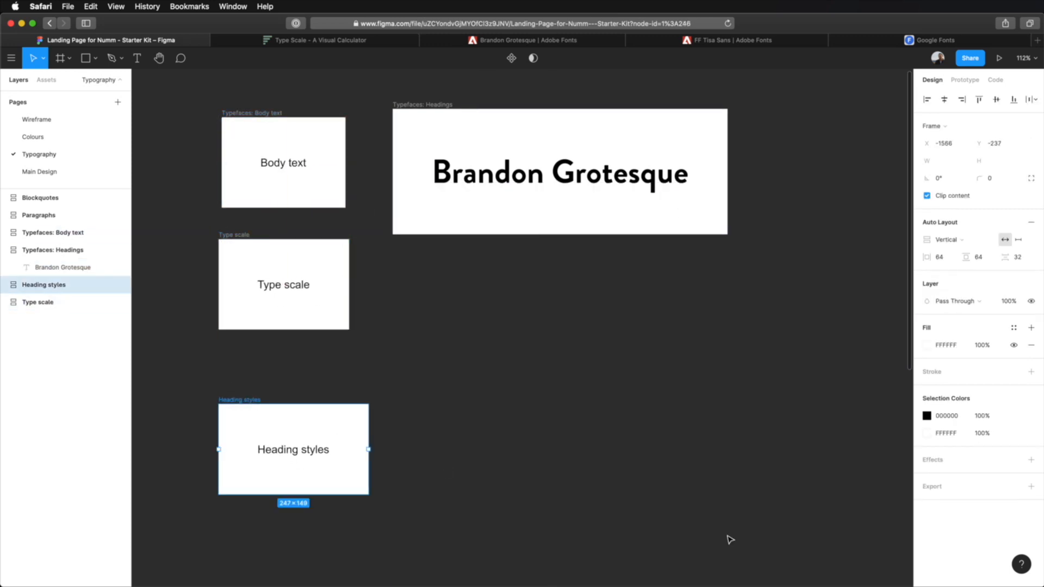
left_click(726, 538)
- Duplicate the Brandon Grotesque sample four times to make five stacked lines in the Headings frame
scroll(491, 188, "up", 3)
left_click(562, 231)
key("super+d")
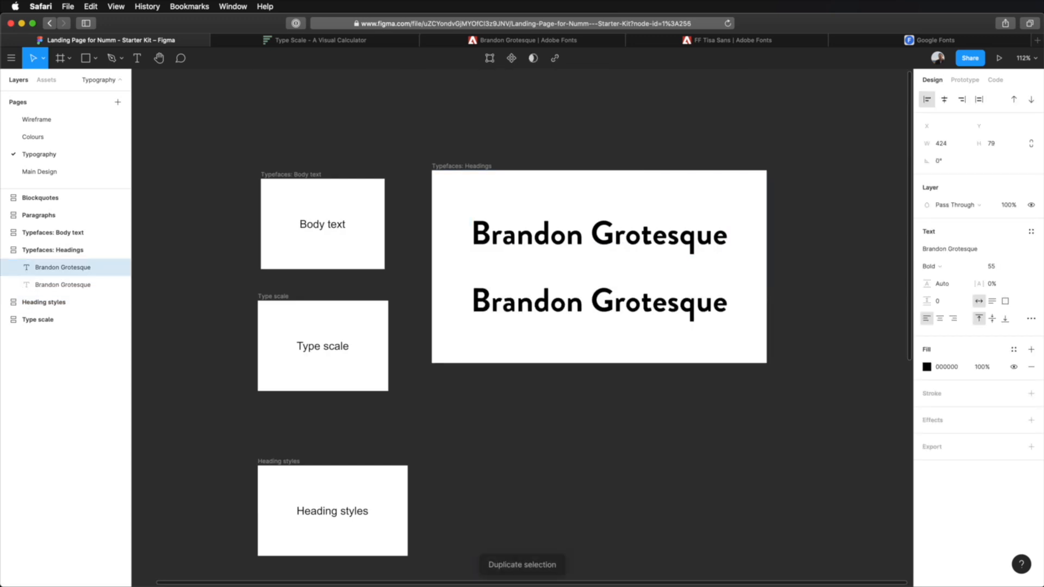
key("super+d")
key("super+d")
key("super+d")
- Set the first Brandon Grotesque line to the Thin weight and the second line to Light
left_click(958, 265)
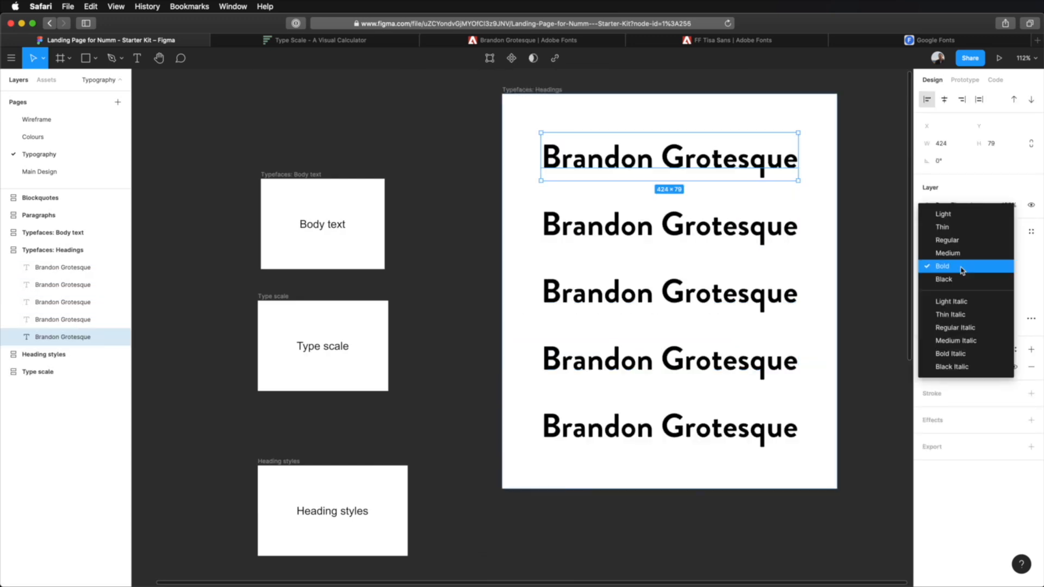
left_click(956, 213)
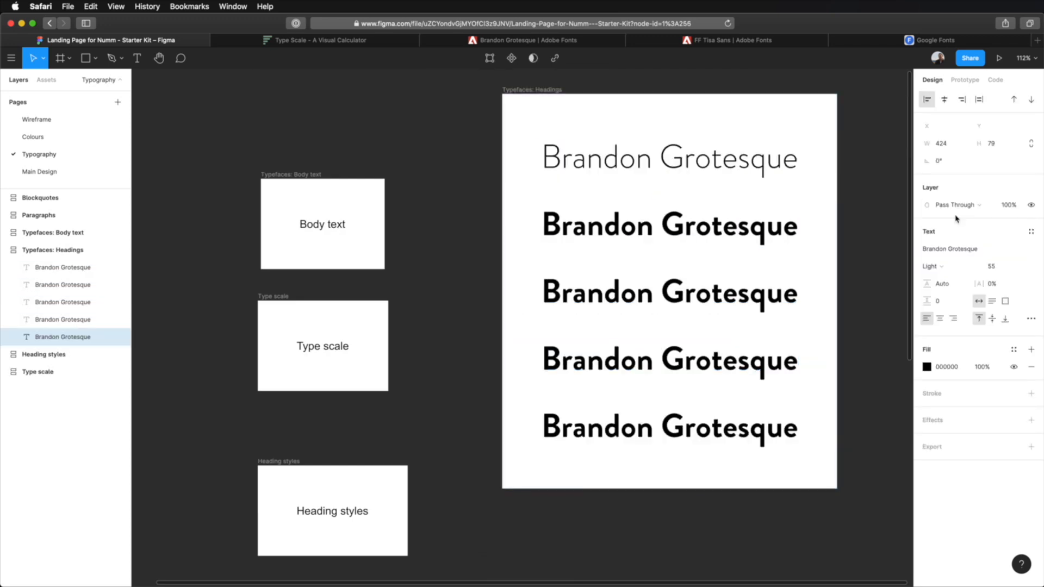
left_click(710, 226)
left_click(948, 270)
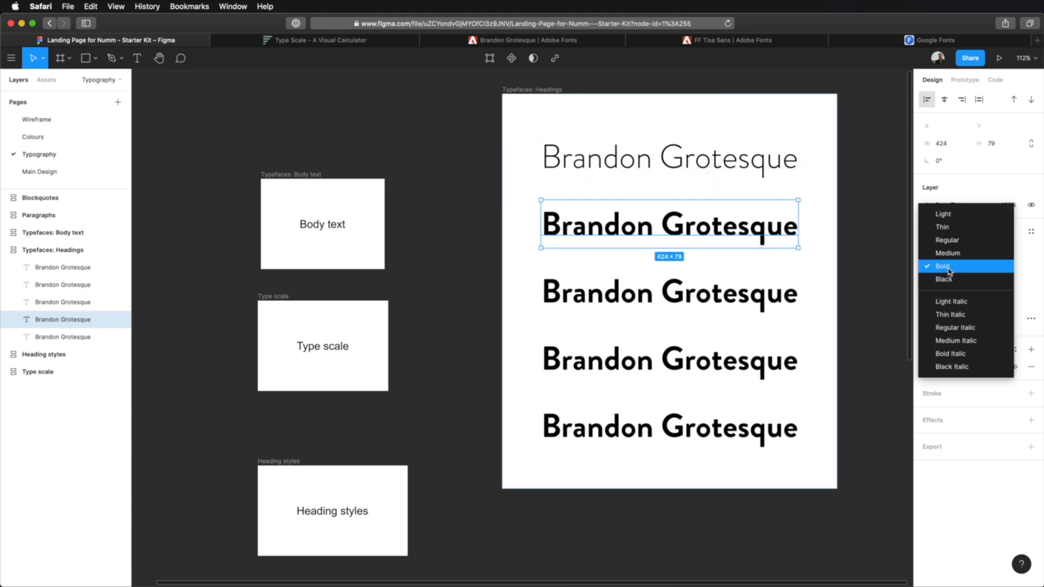
left_click(947, 229)
left_click(774, 163)
left_click(943, 265)
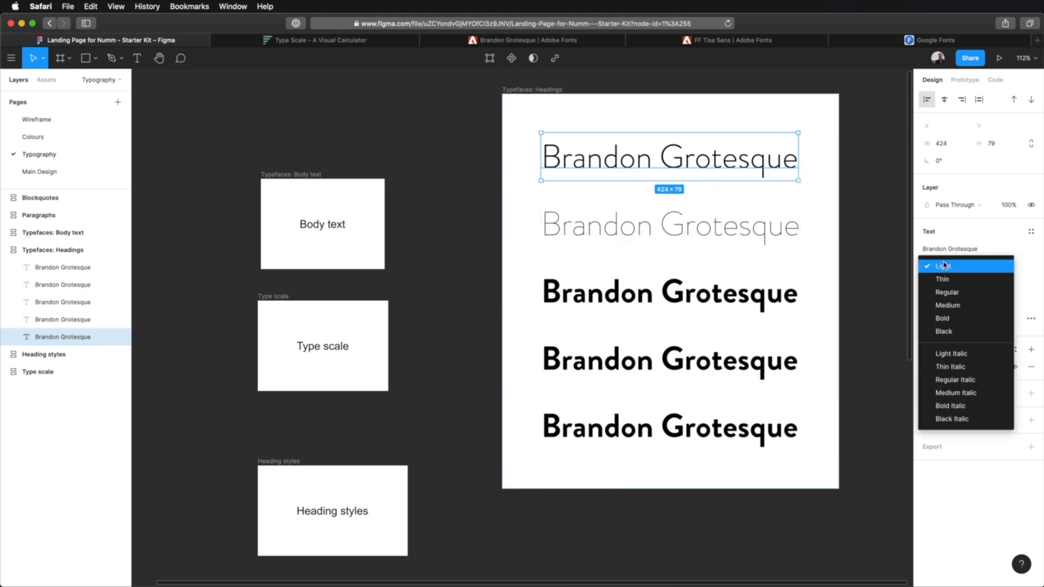
left_click(943, 266)
left_click(707, 226)
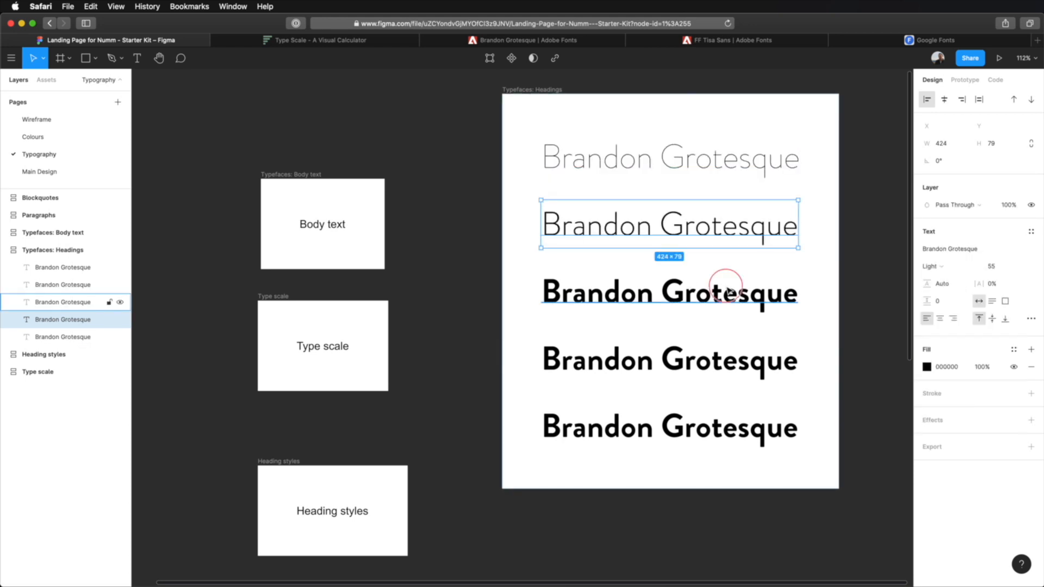
- Set the third Brandon Grotesque line to the Regular weight and the fourth line to Medium
left_click(721, 293)
left_click(943, 269)
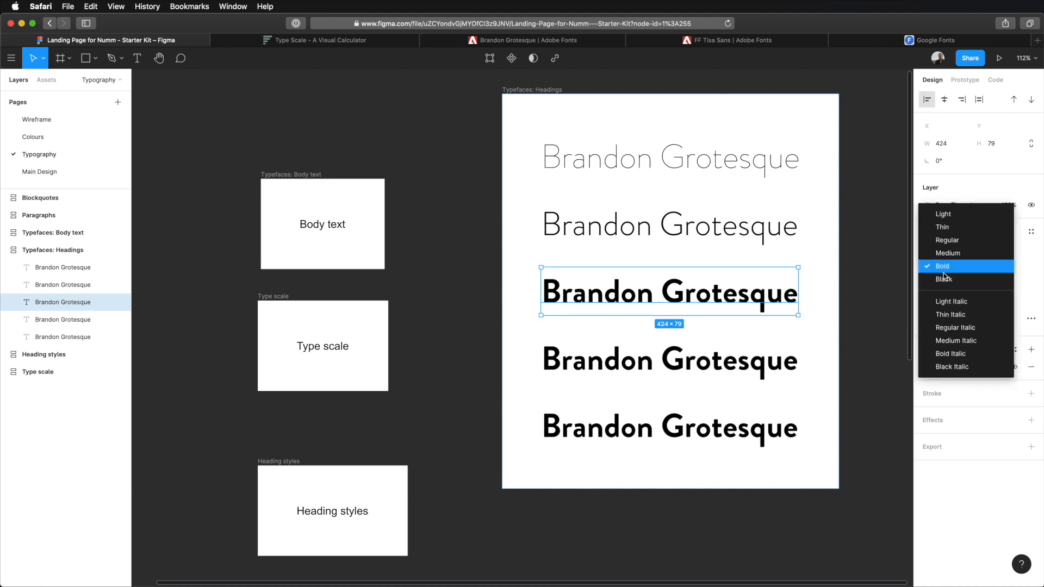
left_click(952, 240)
left_click(707, 359)
left_click(934, 272)
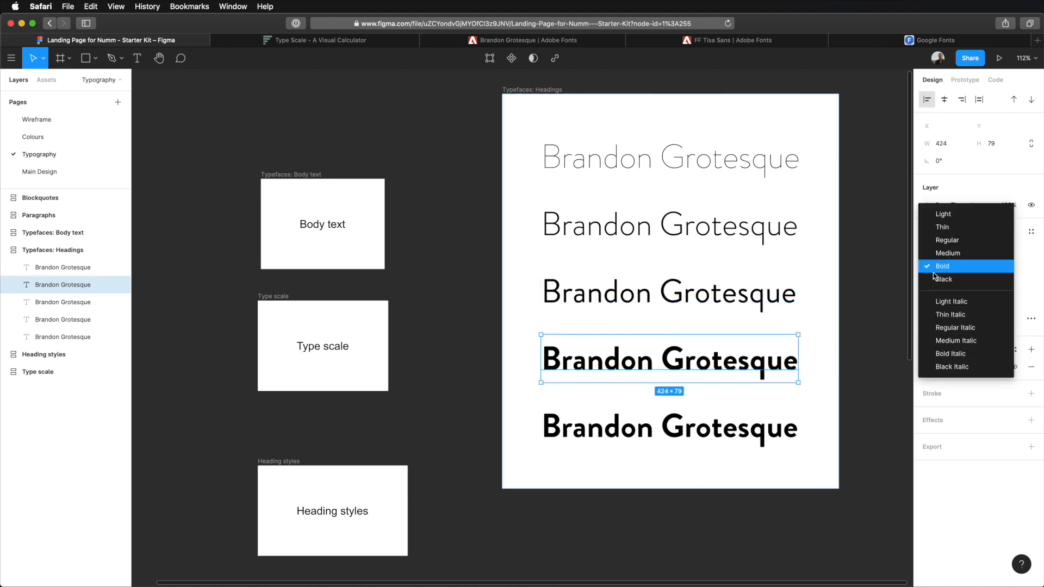
left_click(947, 254)
left_click(805, 423)
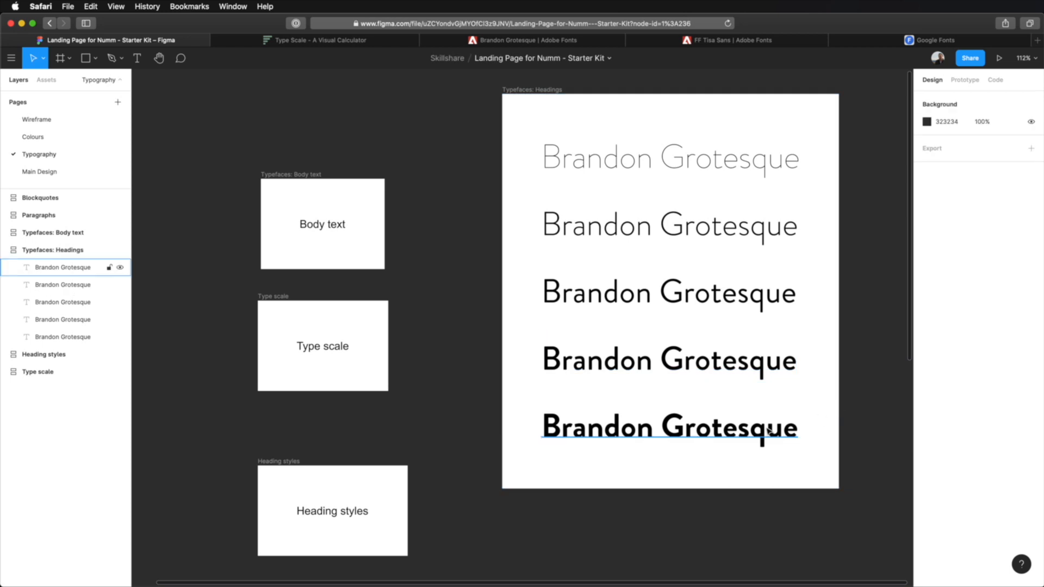
- Duplicate the Bold Brandon Grotesque line and set the lowest line to the Black weight
left_click(768, 430)
key("super+d")
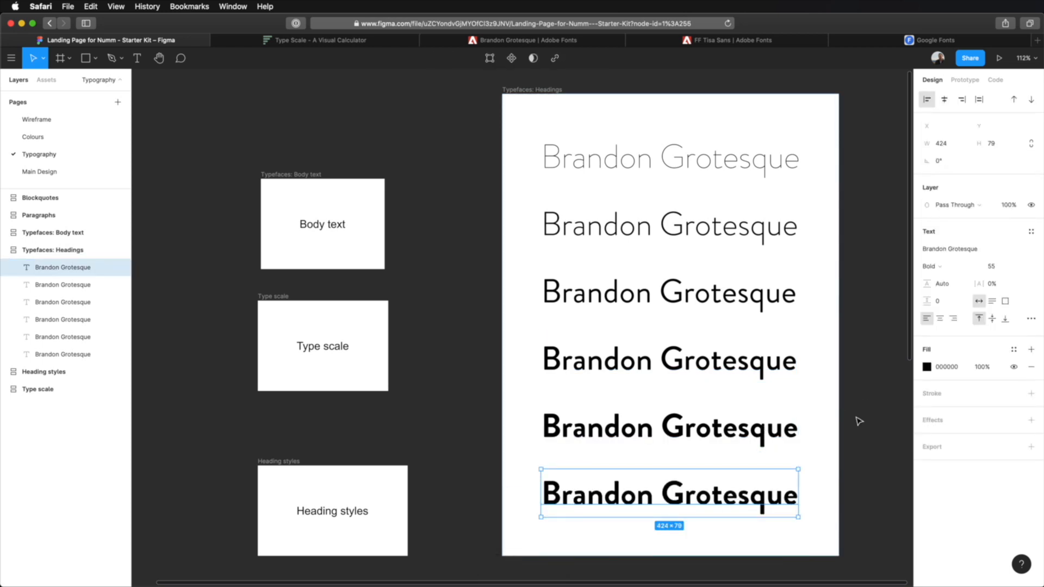
left_click(950, 267)
left_click(948, 280)
left_click(883, 337)
scroll(883, 337, "down", 2)
left_click_drag(883, 340, 675, 336)
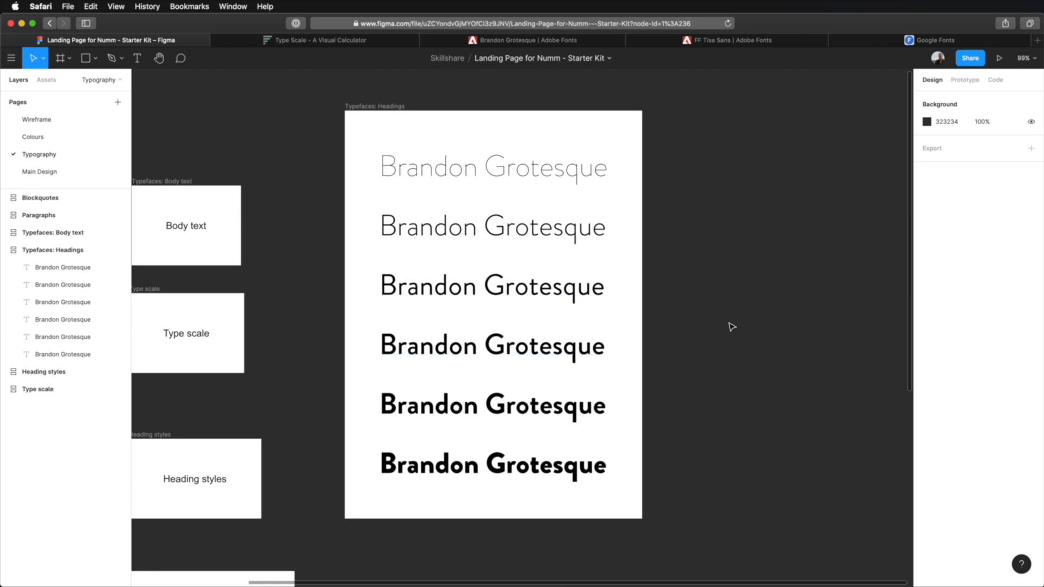
- Look at the Main Design page and return to the Typography page
left_click(83, 139)
left_click(63, 171)
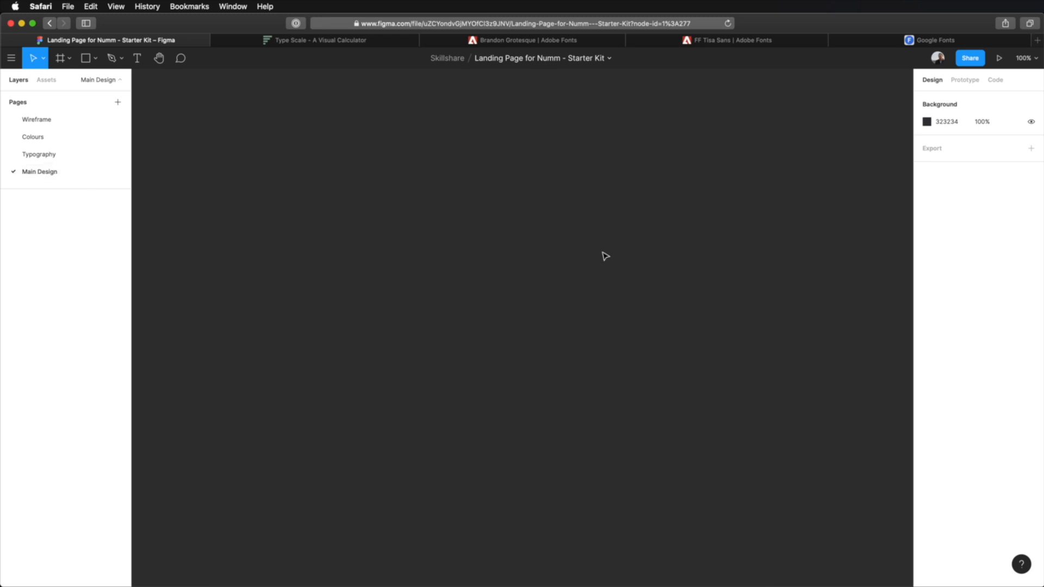
left_click(67, 156)
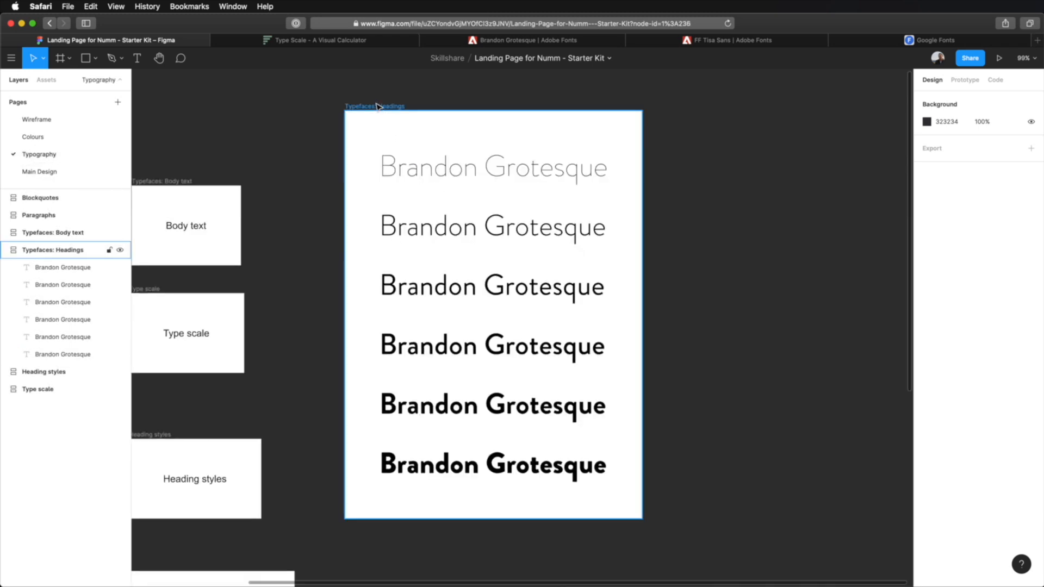
- Inspect the thinnest and the heaviest Brandon Grotesque samples in the Headings frame
left_click(551, 170)
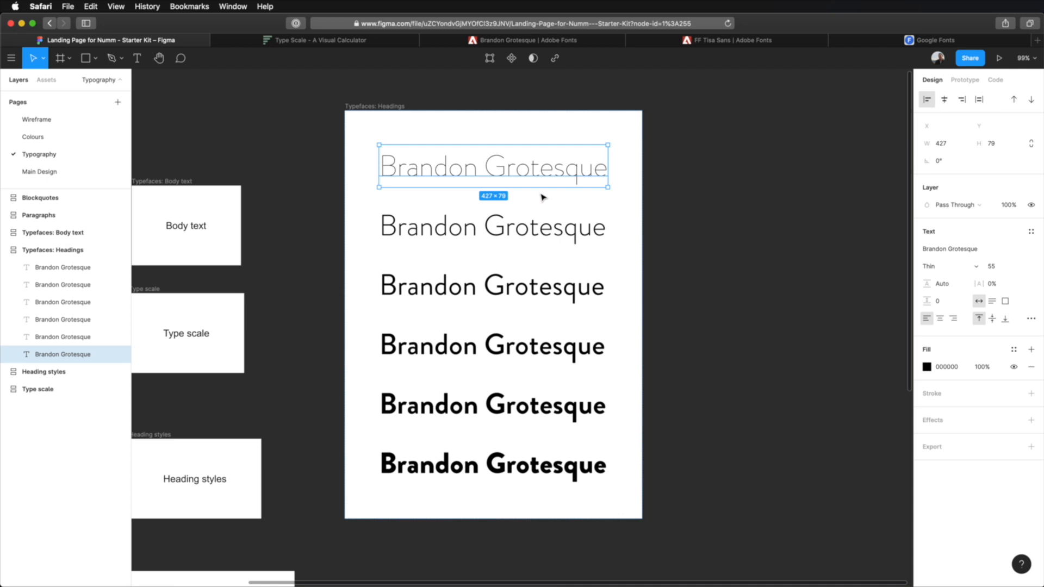
left_click(814, 227)
left_click(543, 477)
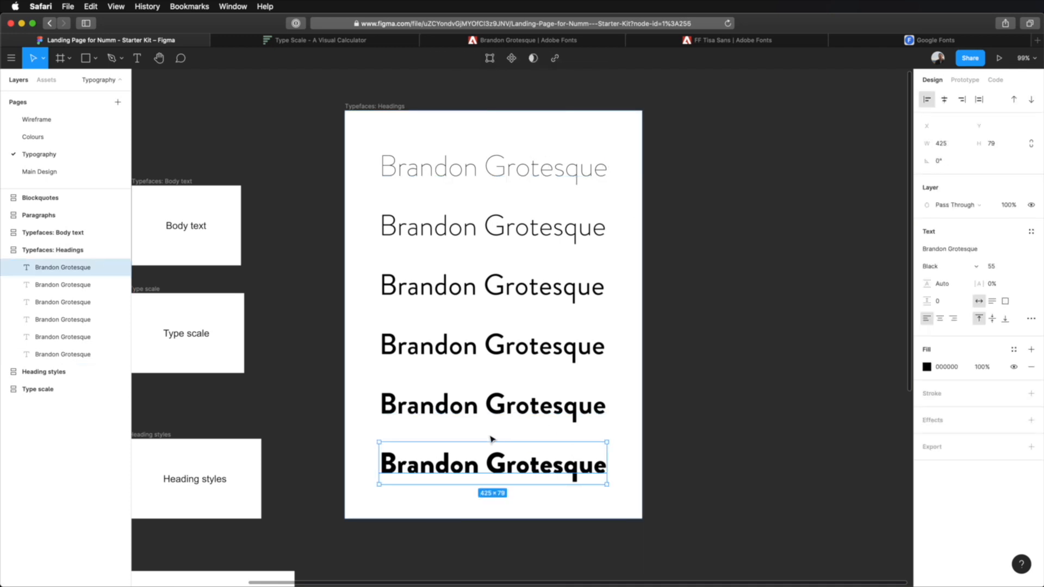
left_click(728, 436)
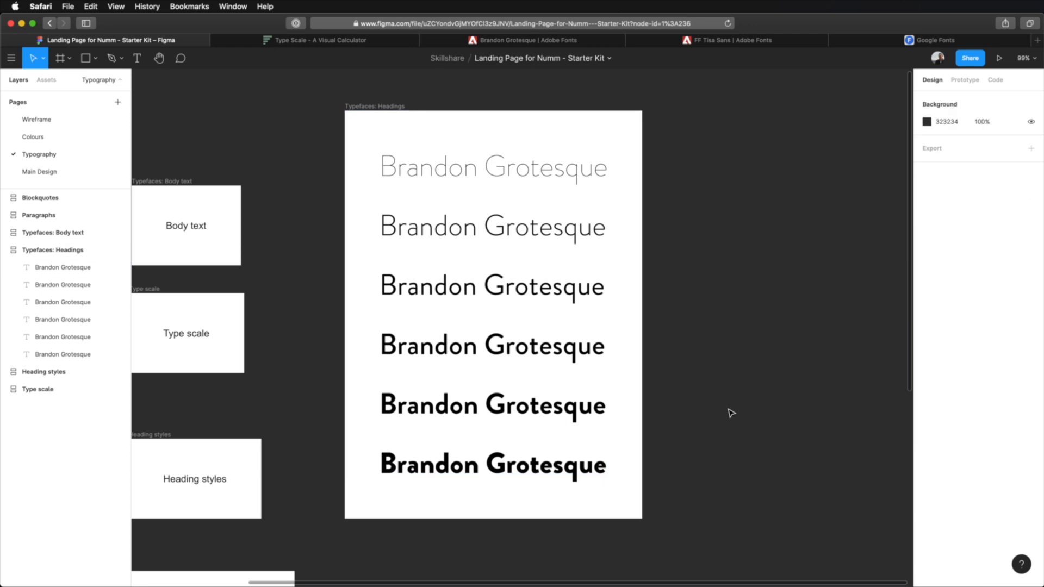
- Move the Typefaces: Body text frame to the right of the Headings frame and set its text to Tisa Sans Pro at size 55
left_click_drag(169, 181, 714, 107)
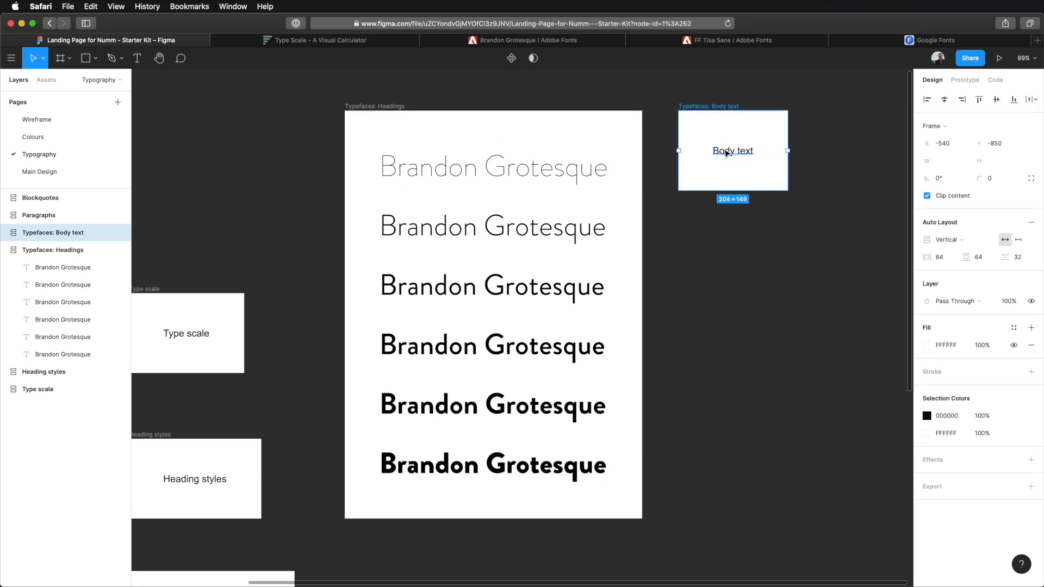
left_click(726, 151)
left_click(956, 254)
type("Tisa Sans Pro")
key("Return")
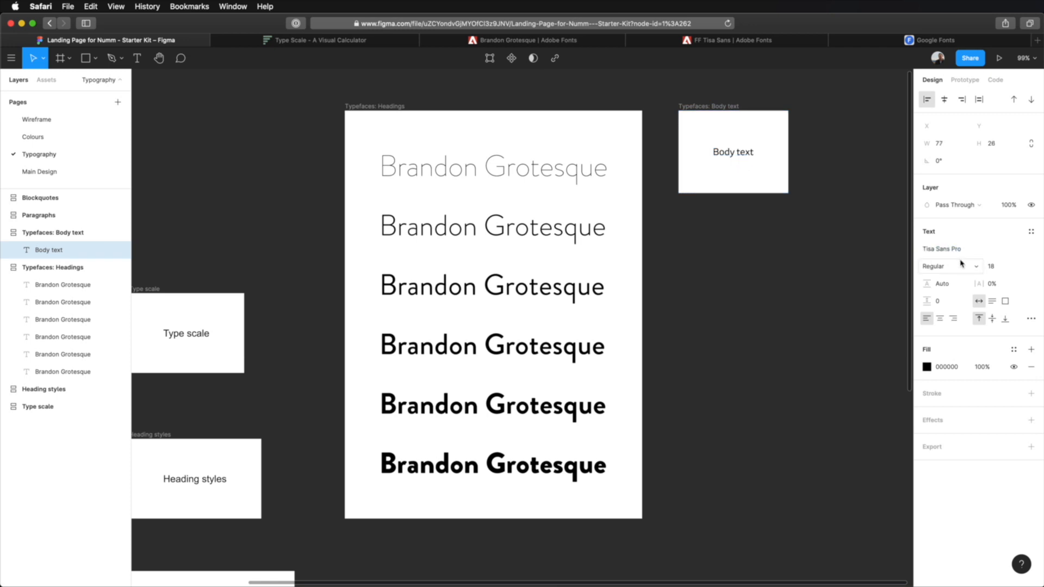
left_click(990, 266)
type("55")
key("Tab")
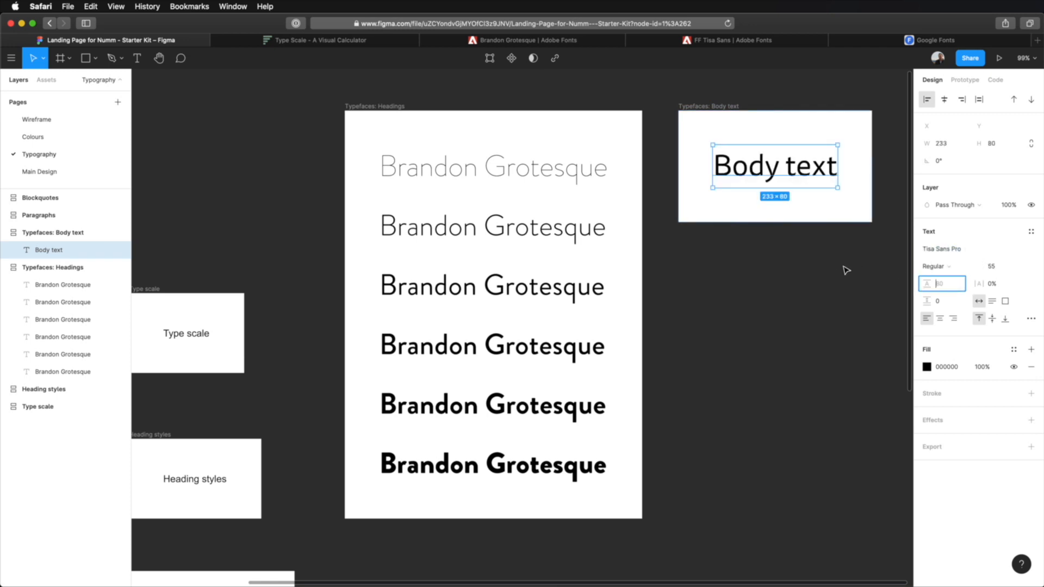
left_click(835, 277)
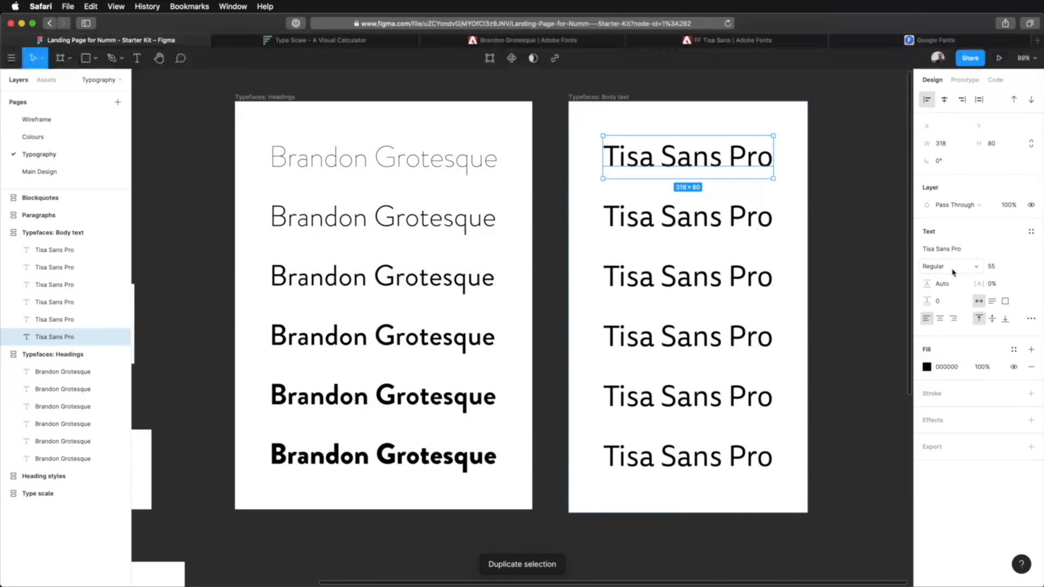
- Try the Light weight on the top Tisa Sans Pro line and Thin on the second line
left_click(936, 268)
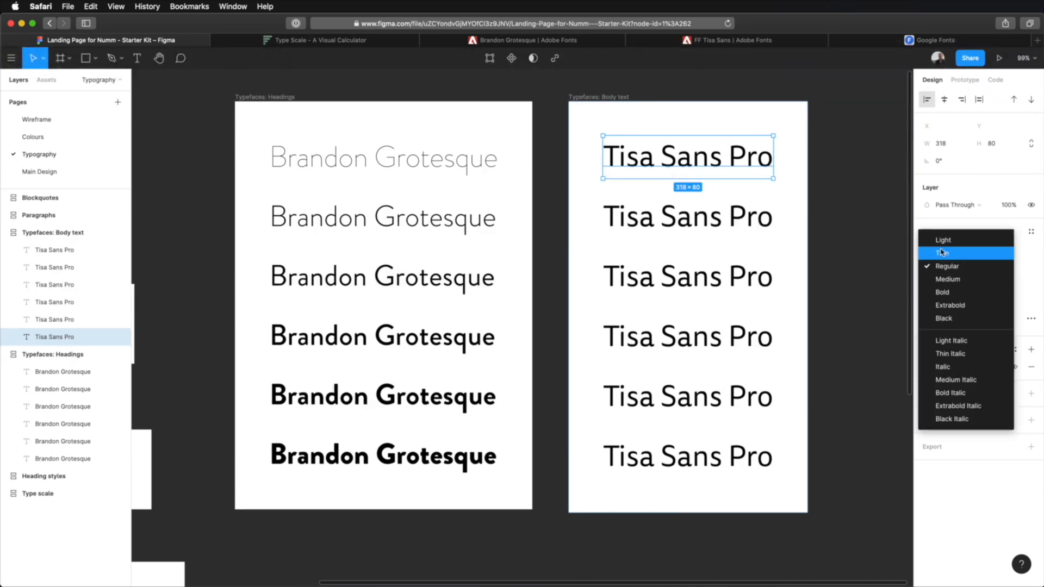
left_click(933, 252)
left_click(710, 217)
left_click(943, 267)
left_click(955, 254)
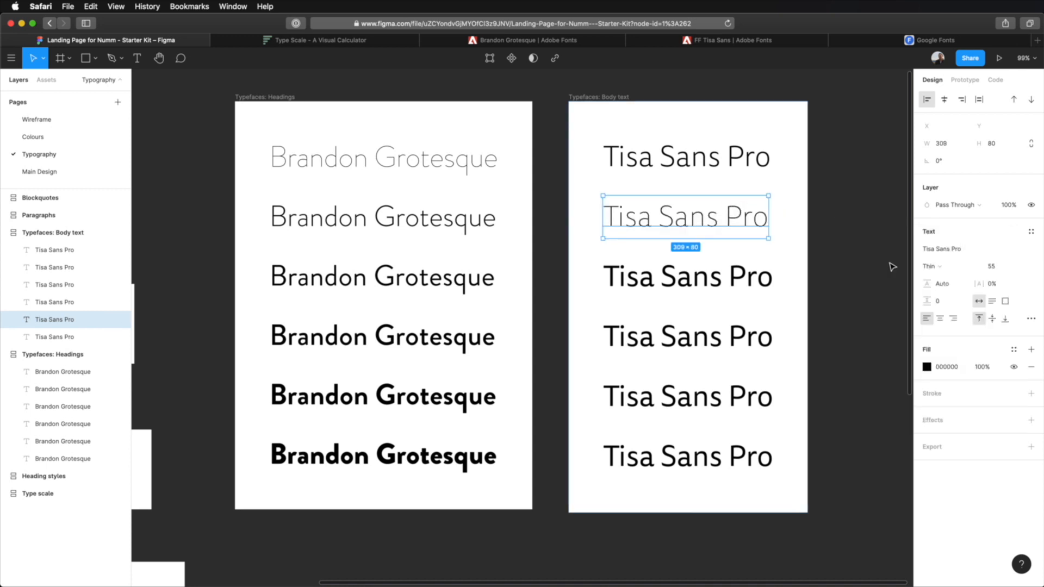
- Set the second Tisa Sans Pro line to the Light weight and the top line to Thin
left_click(931, 266)
left_click(944, 253)
left_click(730, 168)
left_click(941, 266)
left_click(942, 278)
- Set the fourth Tisa Sans Pro line in the Typefaces: Body text frame to the Medium weight
left_click(731, 276)
left_click(949, 266)
left_click(957, 278)
left_click(729, 336)
left_click(948, 266)
left_click(960, 278)
- Set the fifth Tisa Sans Pro line to the Bold weight and the sixth line to Extrabold
left_click(764, 396)
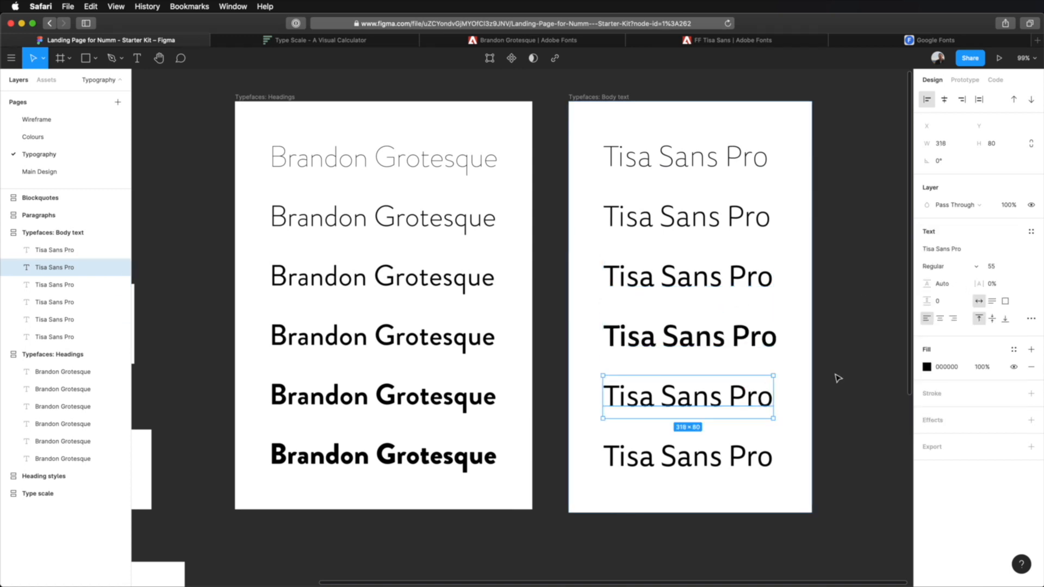
key("super+alt+period")
key("super+alt+period")
left_click(771, 442)
key("super+alt+period")
key("super+alt+period")
- Duplicate the Extrabold Tisa Sans Pro line and set the lowest copy to the Black weight
key("super+d")
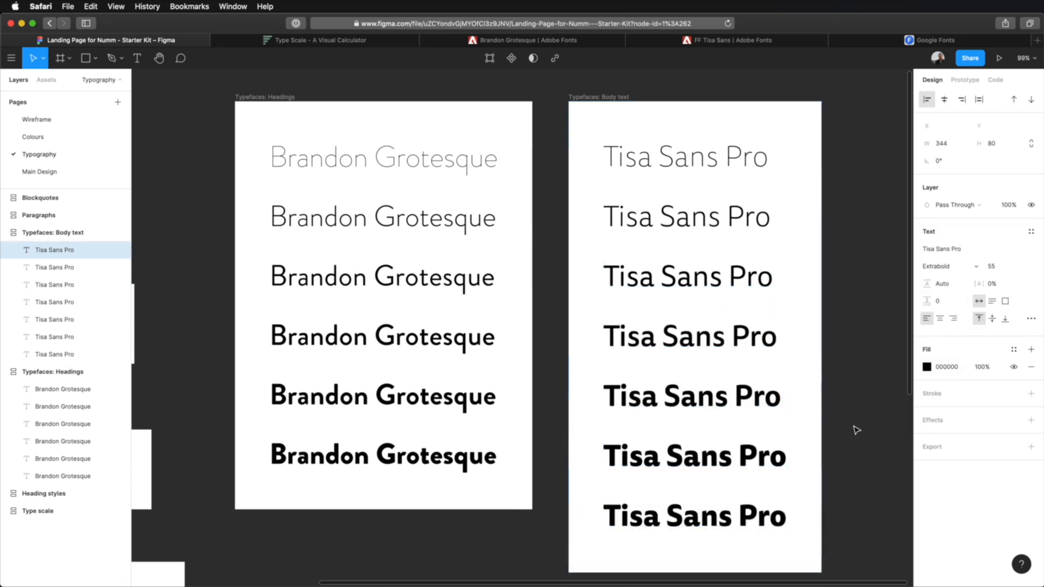
key("super+alt+period")
left_click(869, 326)
- Compare the Brandon Grotesque and Tisa Sans Pro weight samples in the two Typefaces frames
scroll(871, 328, "down", 2)
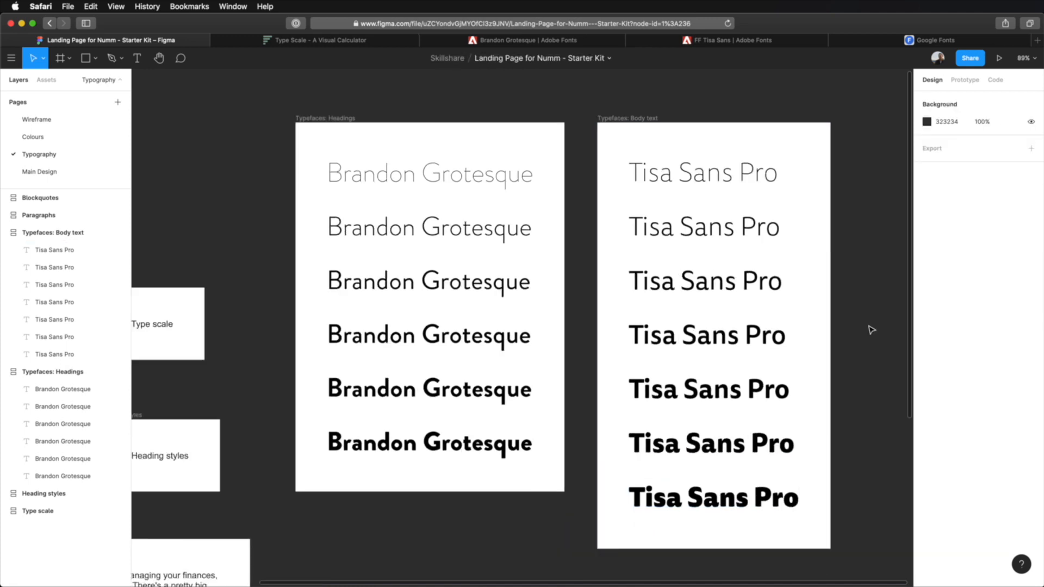
scroll(871, 330, "down", 2)
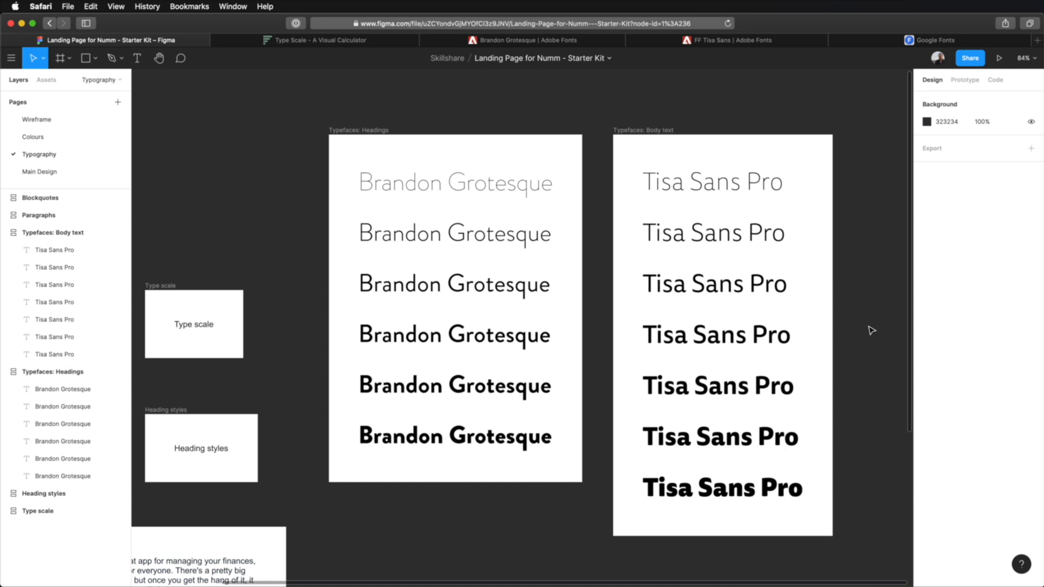
scroll(871, 329, "up", 5)
scroll(871, 330, "down", 3)
scroll(870, 329, "up", 5)
scroll(871, 329, "up", 1)
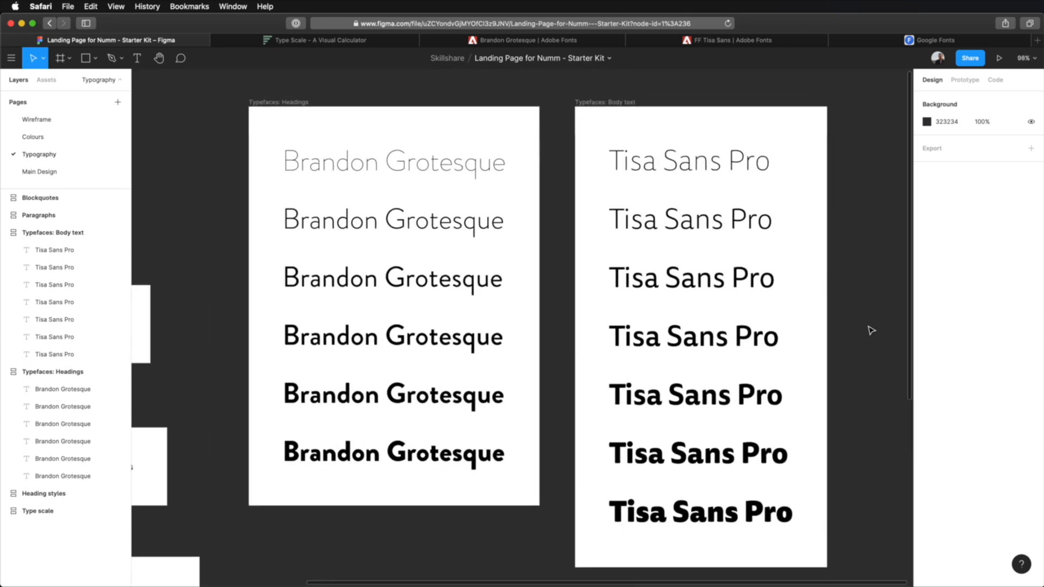
scroll(871, 330, "down", 1)
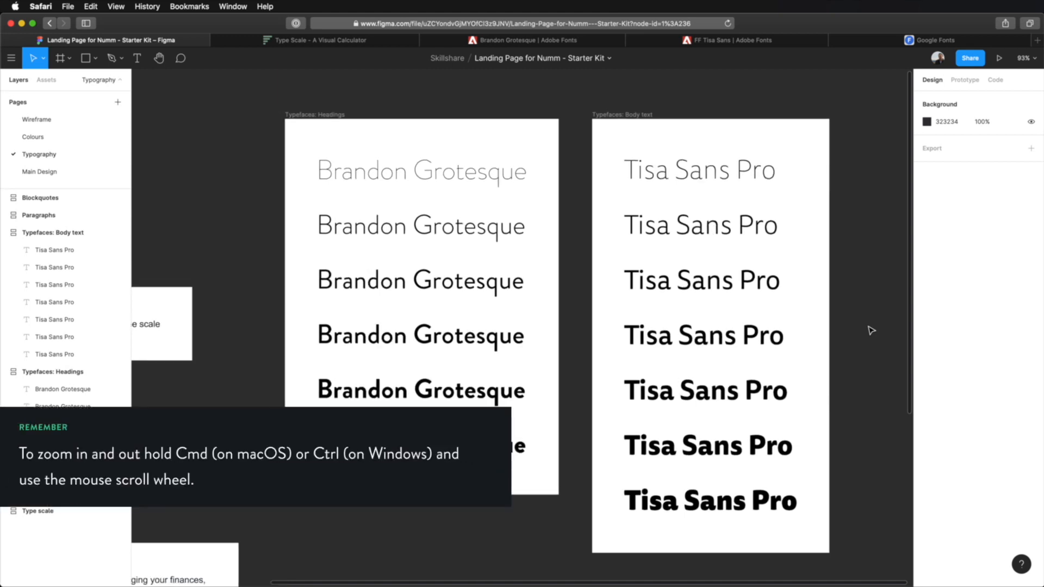
scroll(871, 330, "up", 3)
scroll(871, 330, "down", 5)
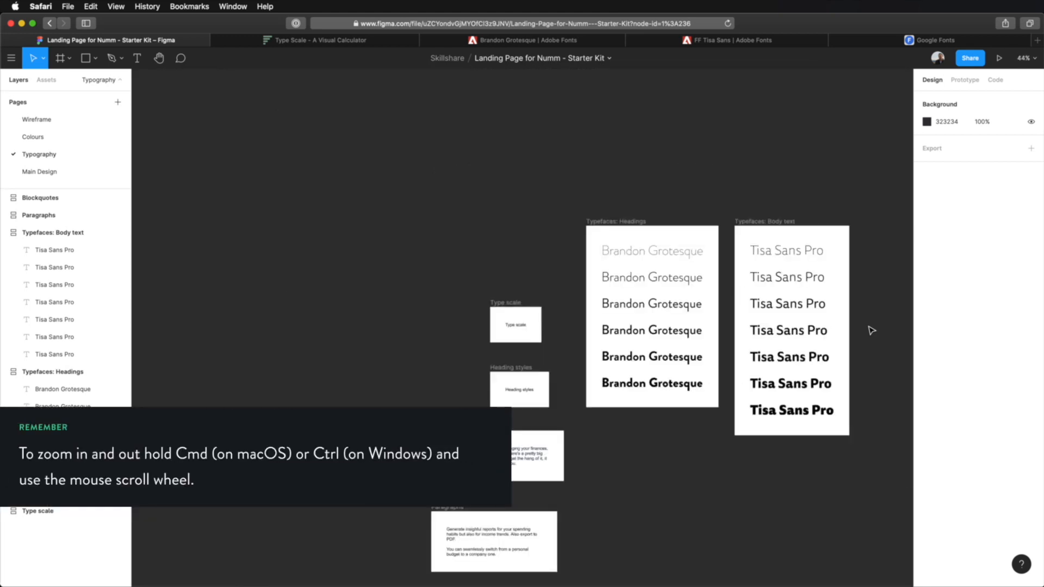
scroll(871, 330, "up", 5)
scroll(871, 330, "down", 8)
scroll(871, 330, "up", 10)
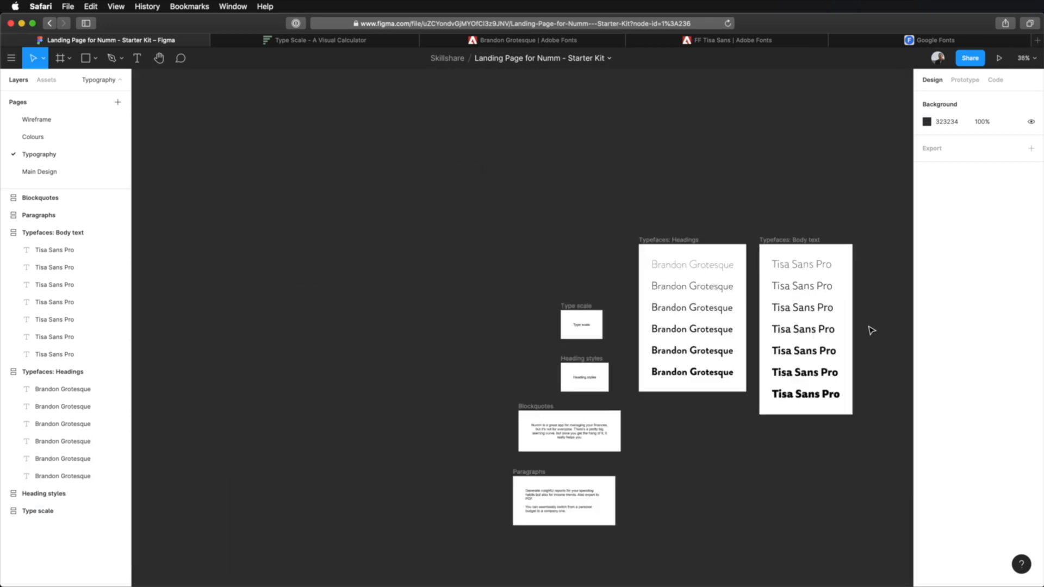
scroll(870, 330, "down", 4)
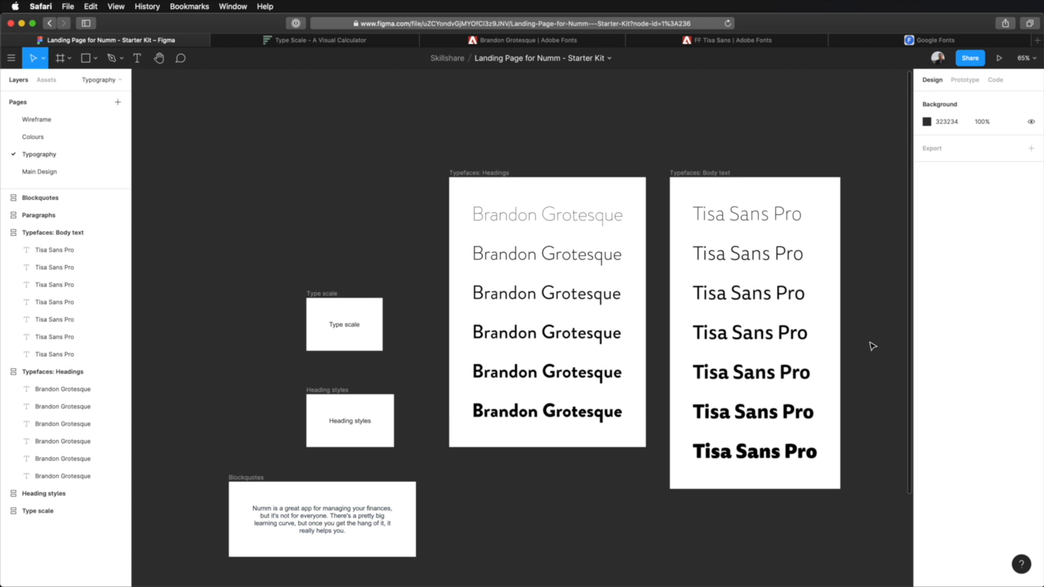
scroll(867, 334, "down", 2)
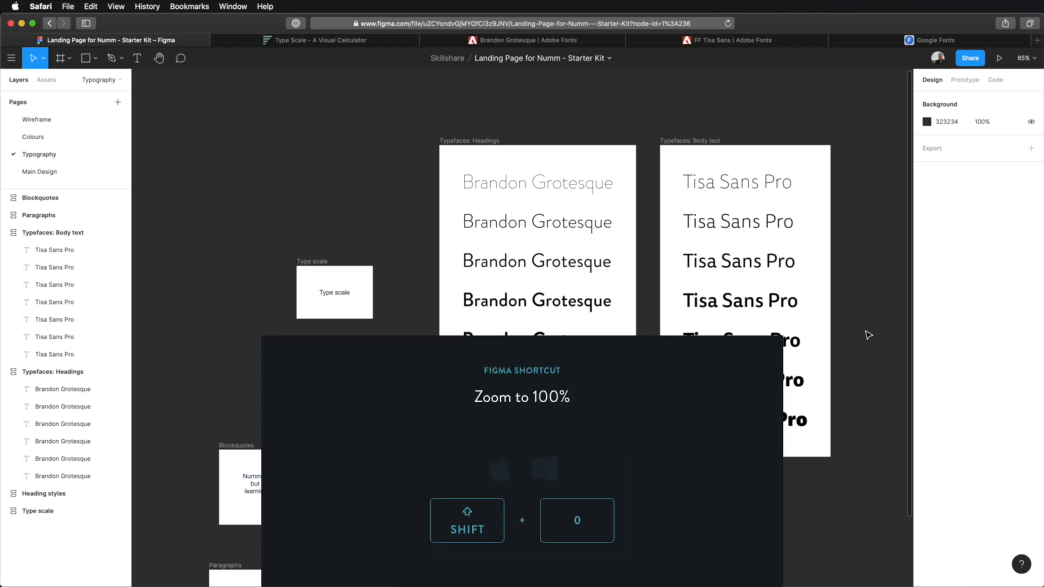
- Switch the Typography page's view between 100% zoom, all frames fitted, and the selected Type scale frame
key("shift+0")
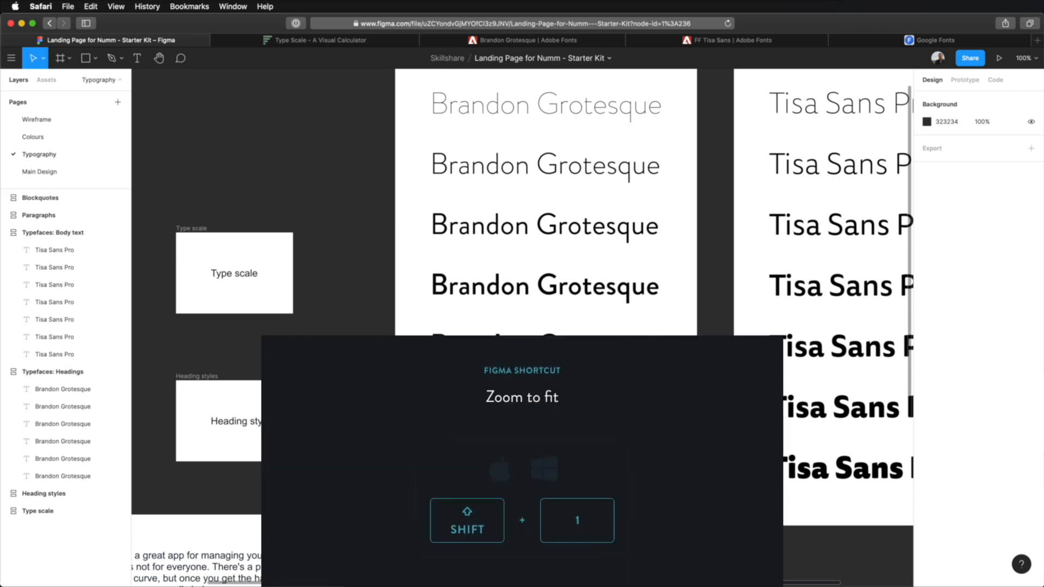
key("shift+1")
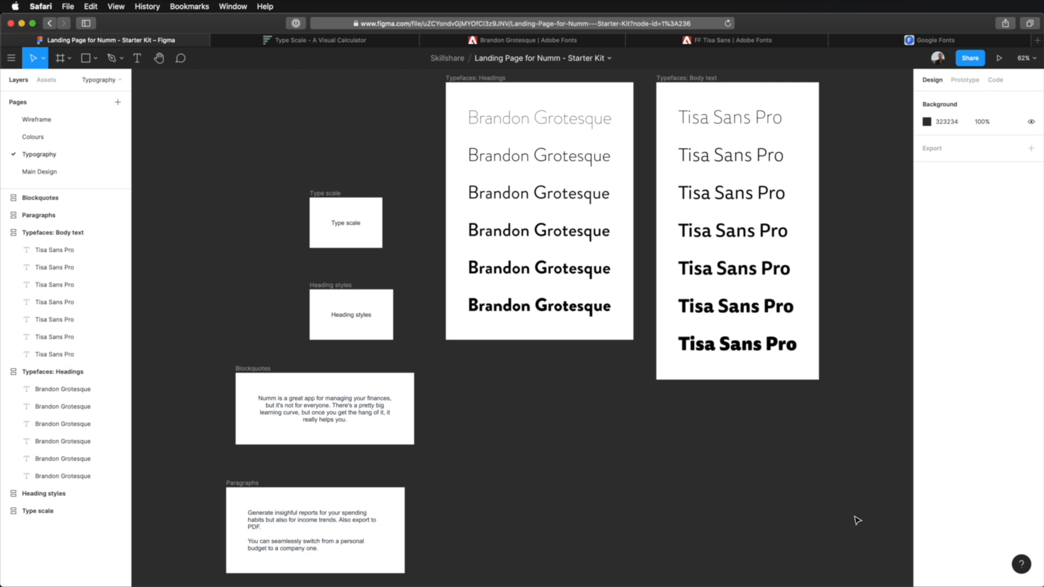
left_click(324, 193)
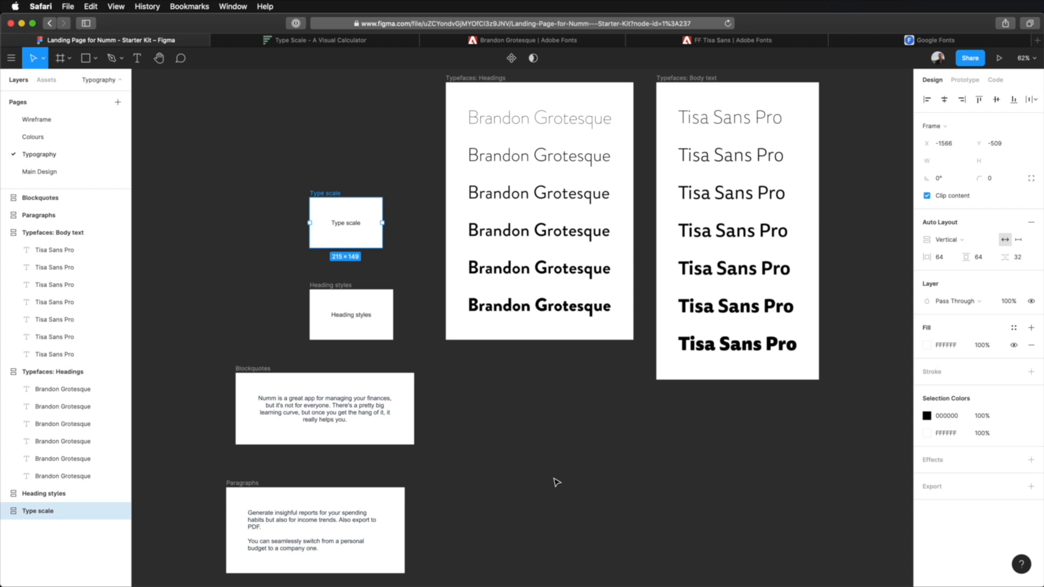
key("shift+2")
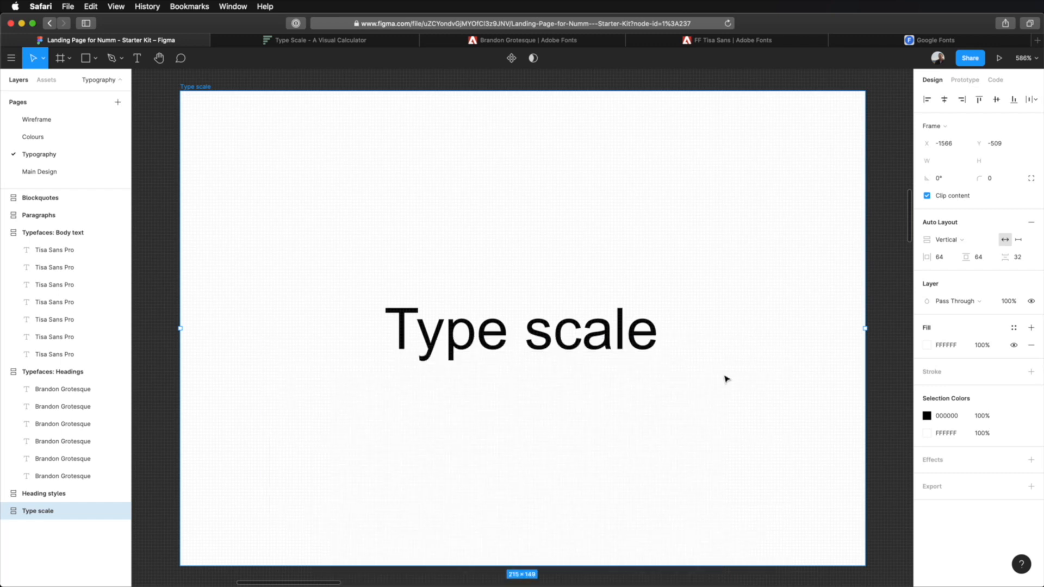
key("shift+1")
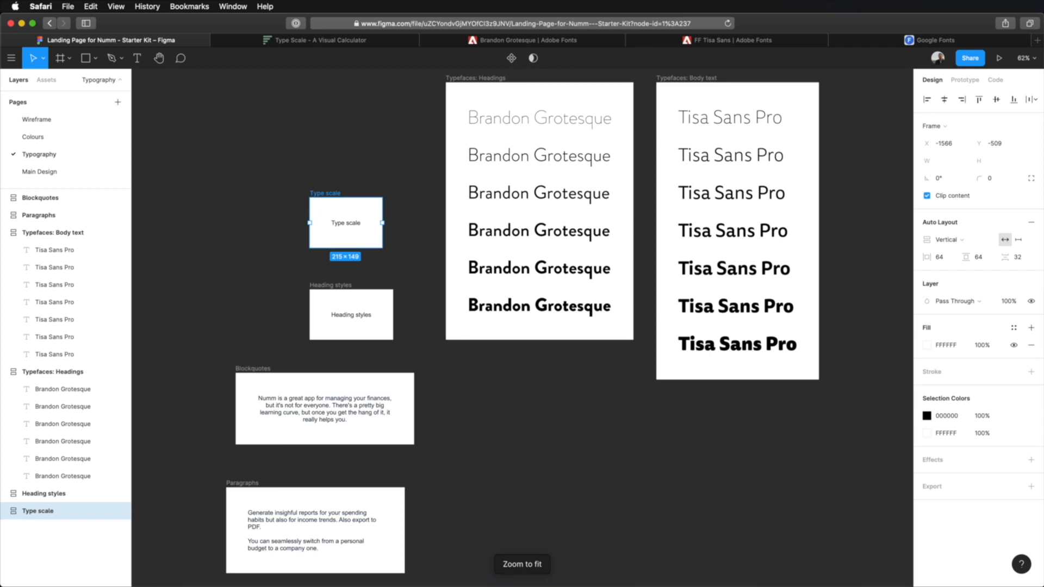
key("shift+0")
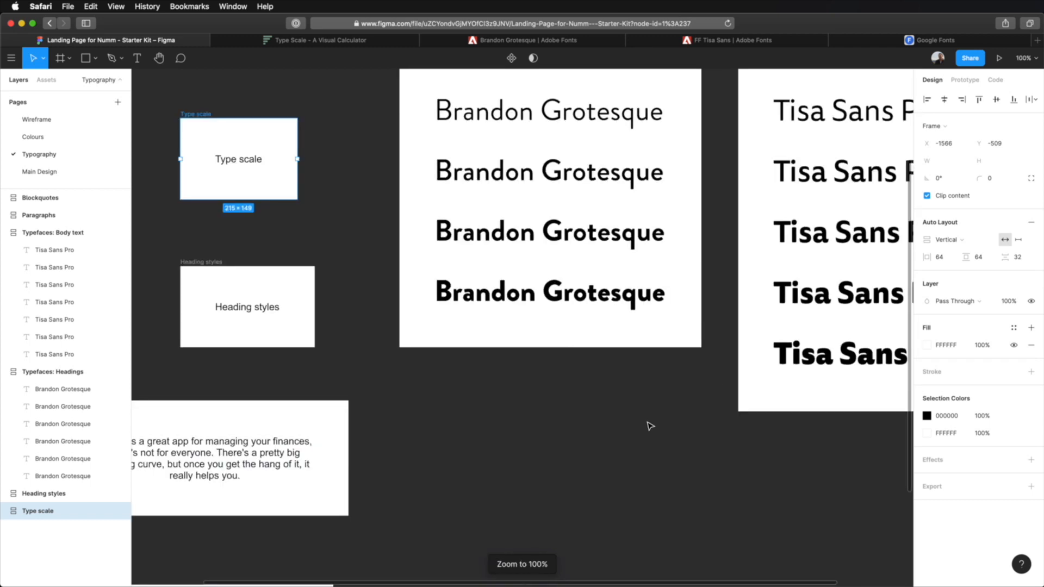
scroll(650, 426, "down", 8)
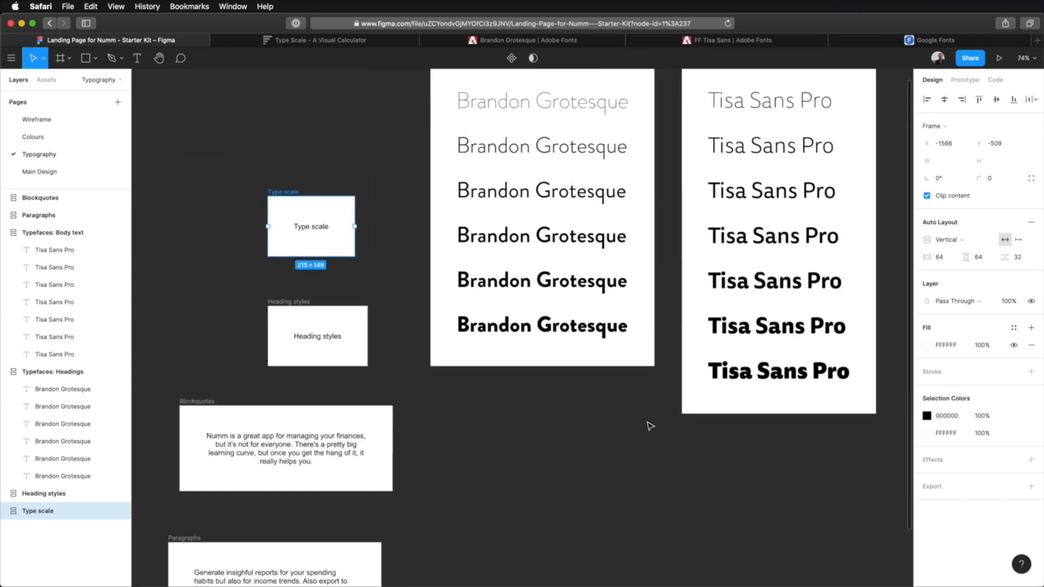
key("shift+0")
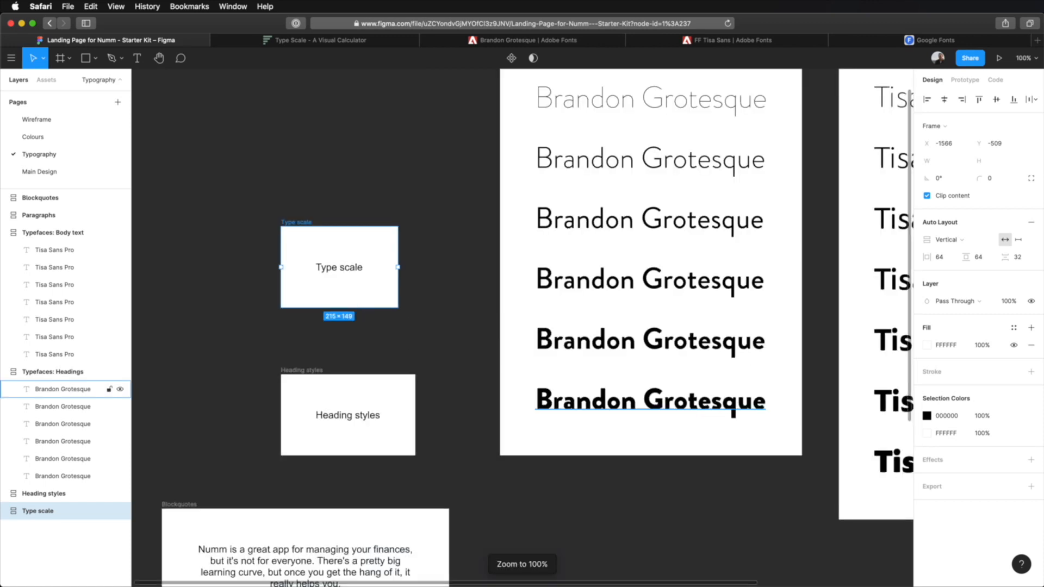
key("shift+1")
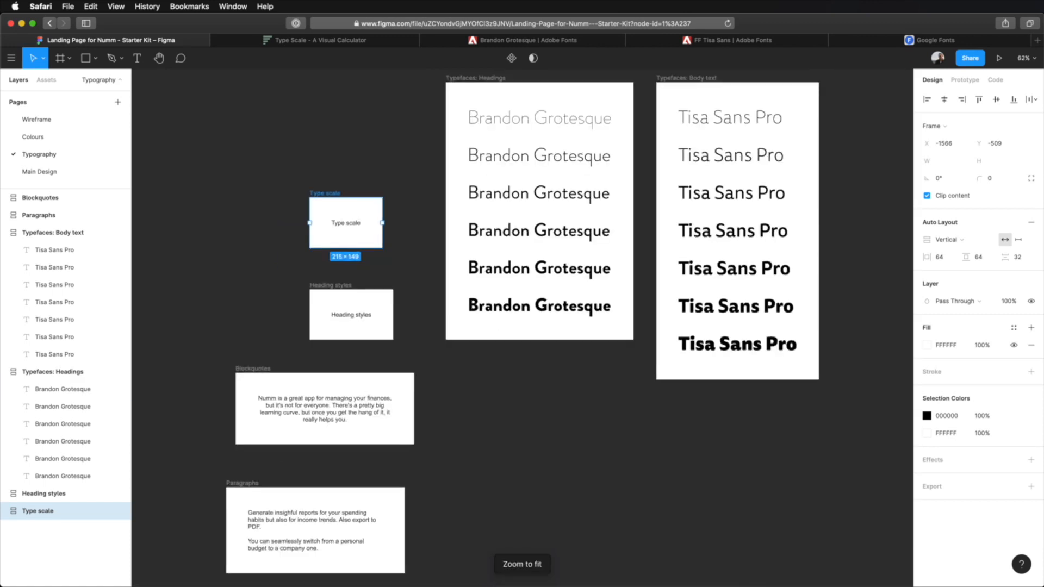
key("shift+2")
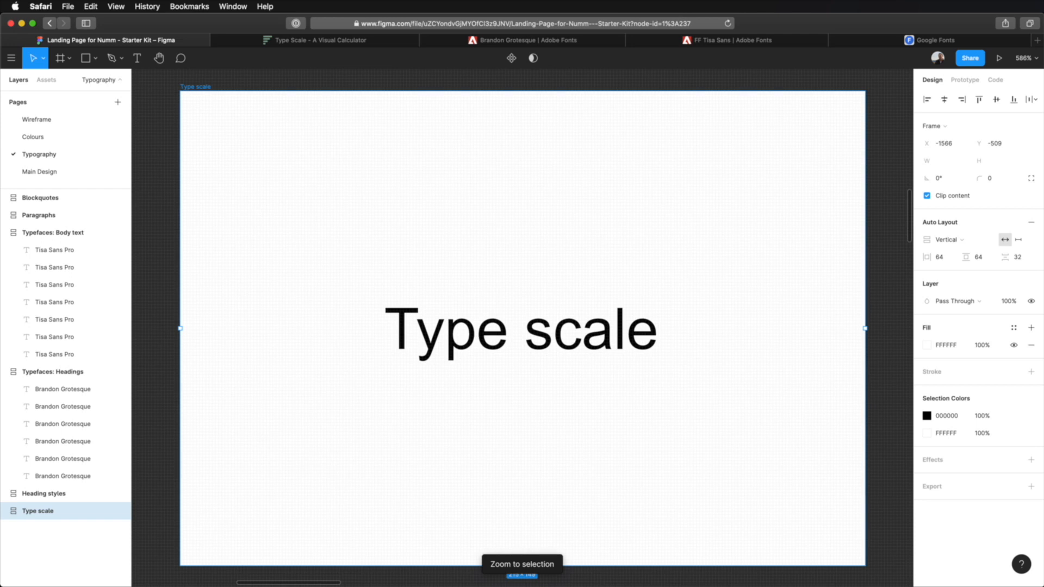
key("shift+0")
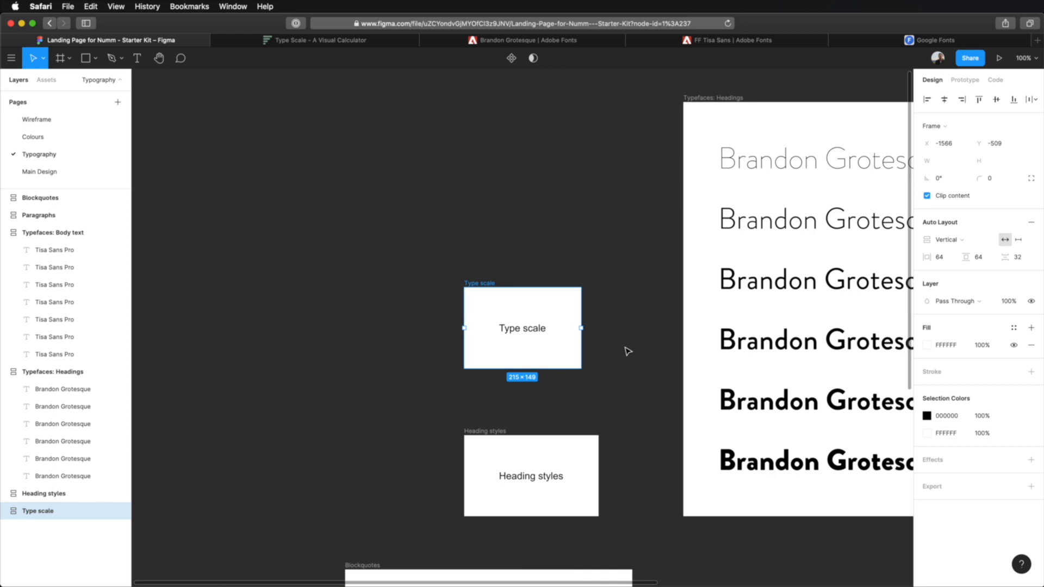
- Look over the remaining Type scale, Heading styles, Blockquotes and Paragraphs frames on the Typography page
scroll(628, 351, "down", 10)
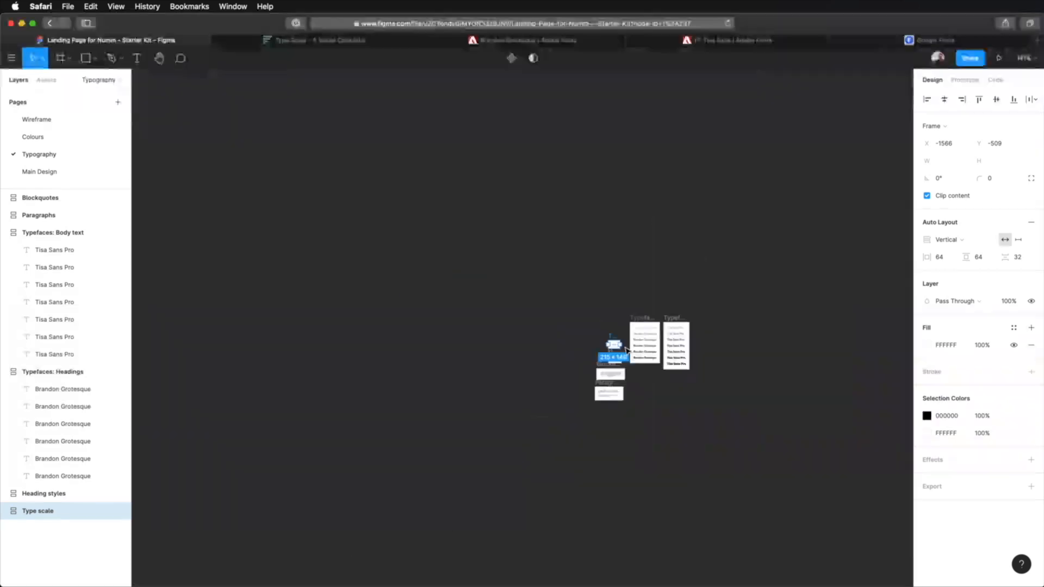
scroll(628, 351, "up", 7)
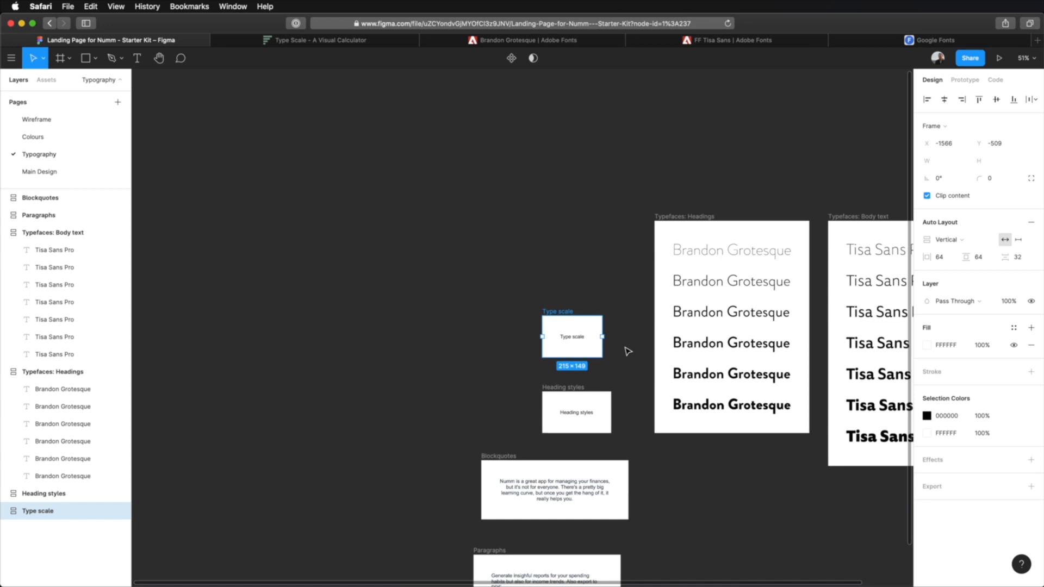
scroll(655, 328, "up", 6)
scroll(654, 328, "down", 14)
scroll(655, 329, "up", 19)
scroll(655, 330, "down", 14)
left_click(612, 264)
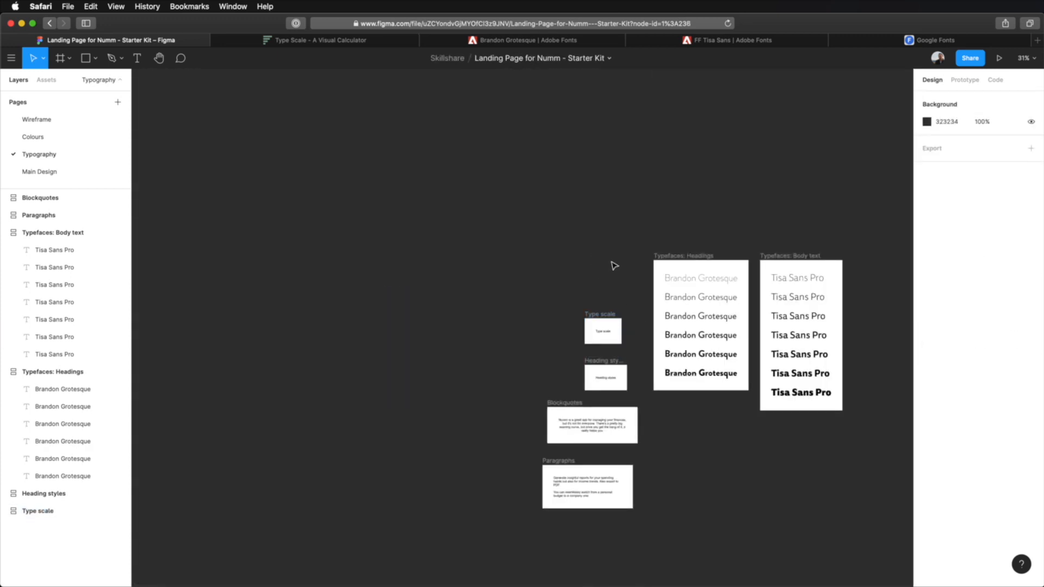
key("shift+0")
scroll(690, 388, "down", 5)
scroll(664, 295, "right", 10)
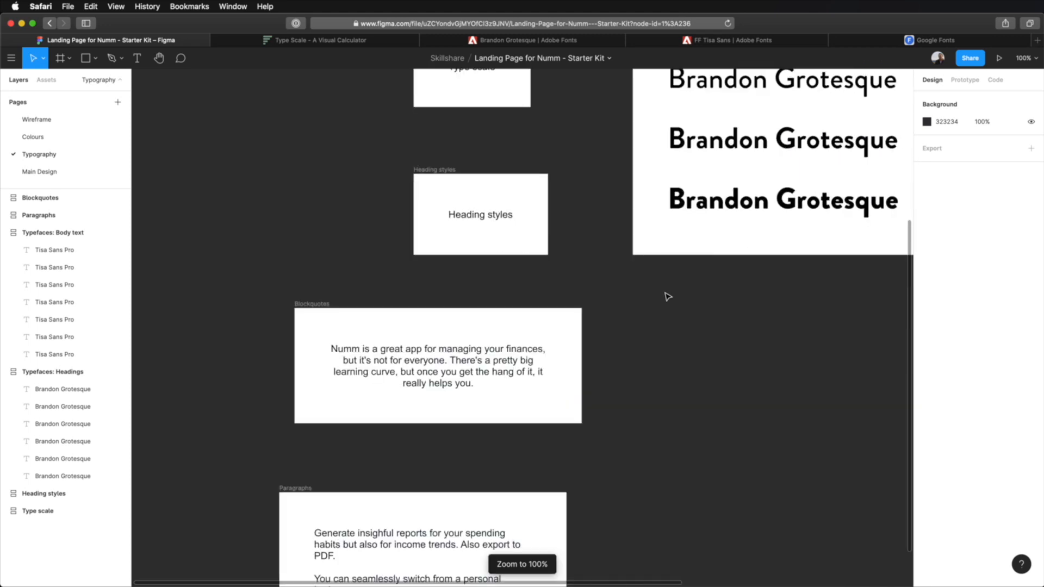
scroll(602, 252, "down", 2)
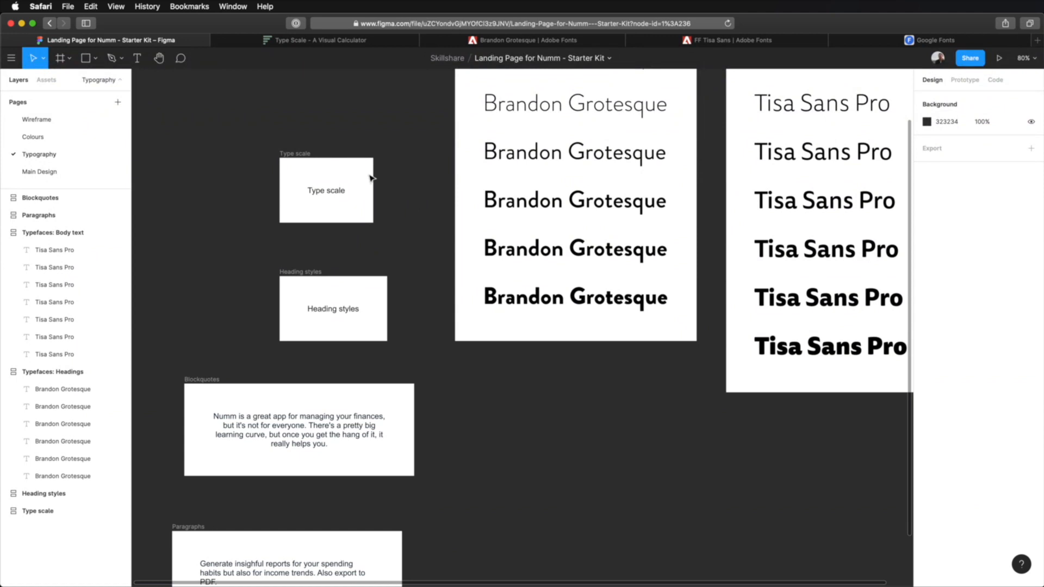
- Switch to the Type Scale visual calculator and examine its scale ratios and the font sizes of the Major Third scale
left_click(319, 44)
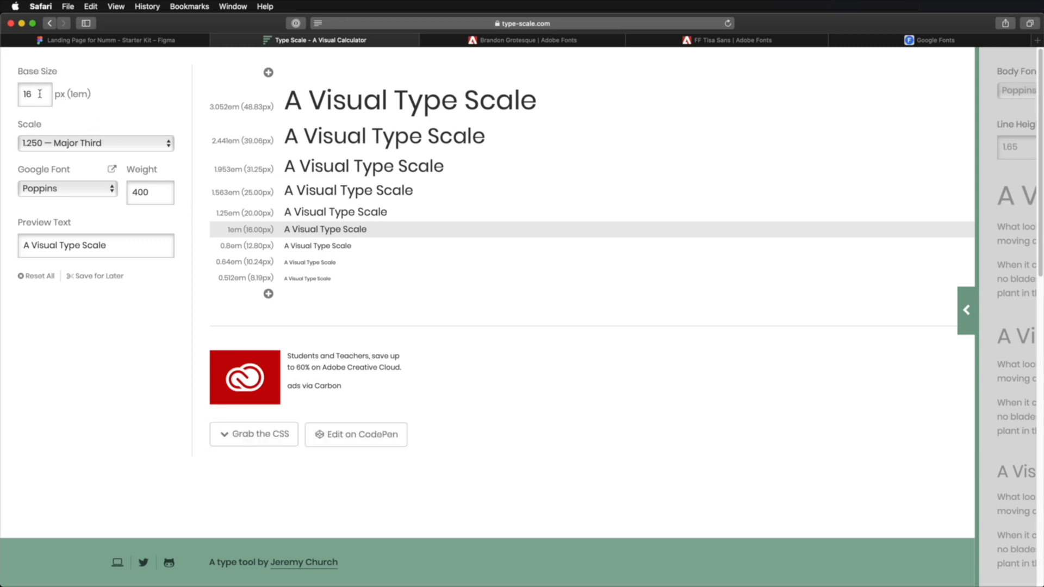
left_click(65, 143)
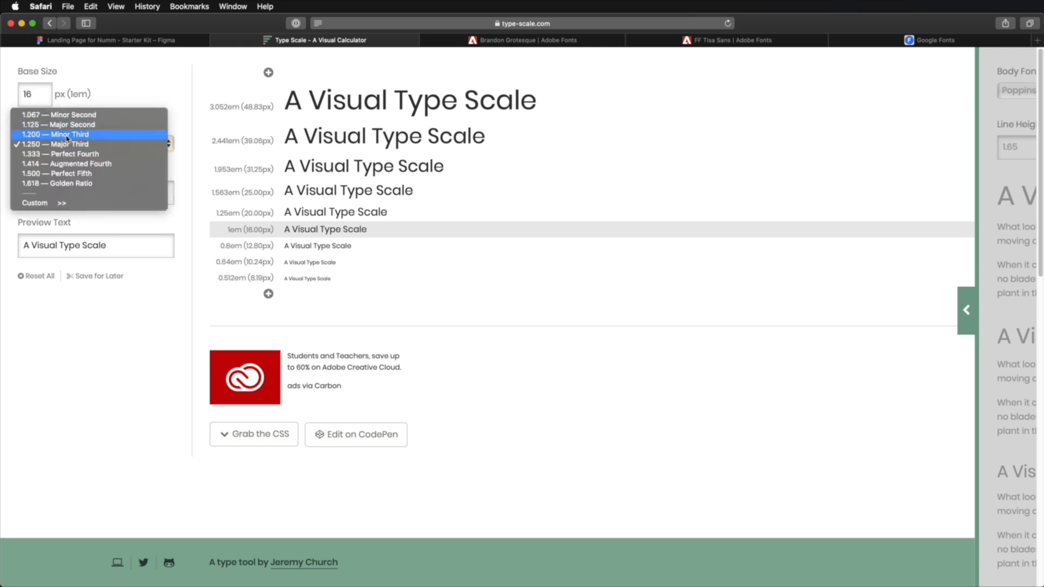
left_click(289, 281)
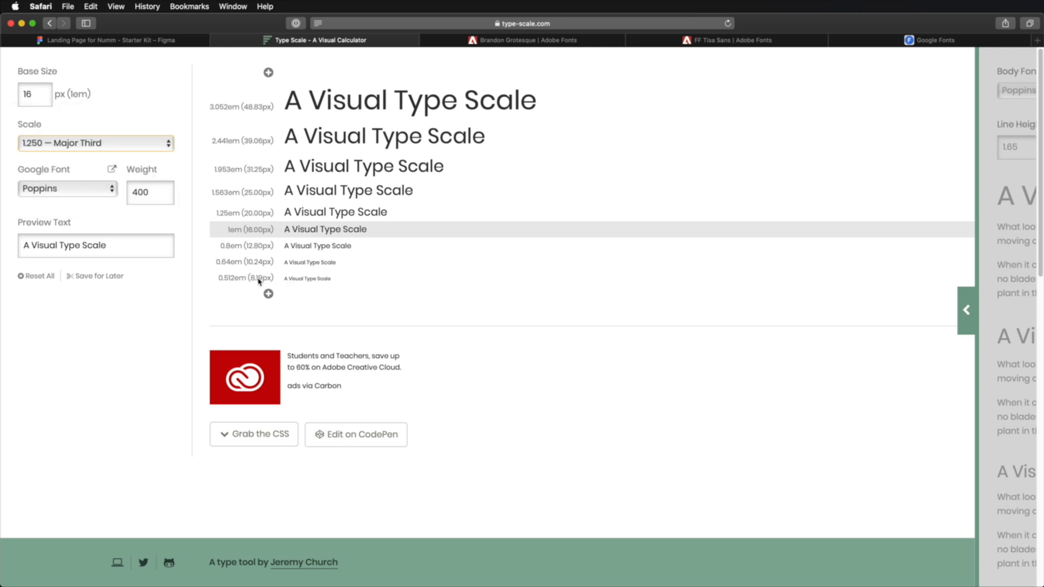
left_click_drag(280, 279, 359, 201)
left_click(288, 113)
left_click(408, 239)
left_click(114, 145)
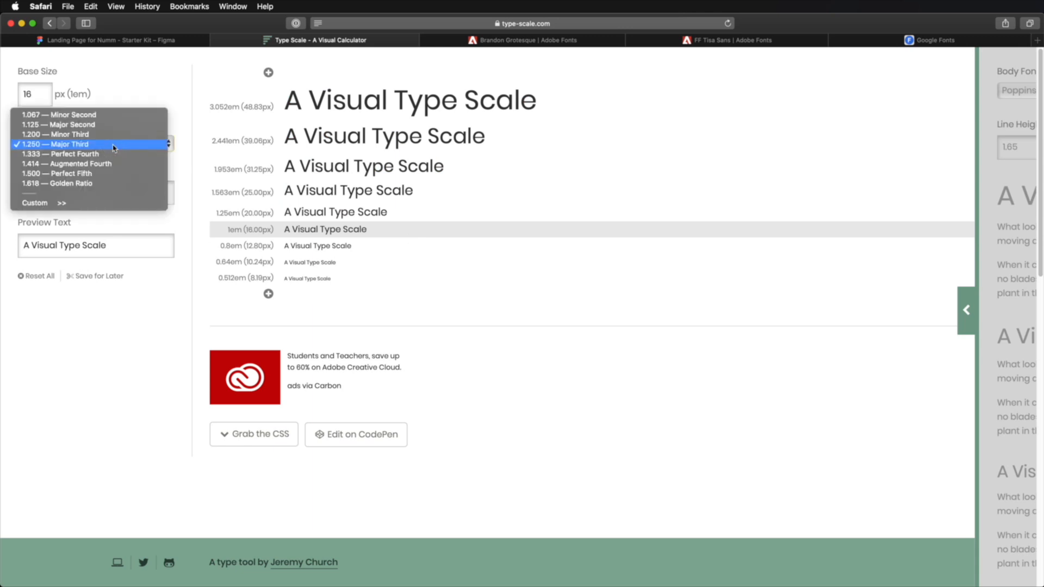
left_click(178, 156)
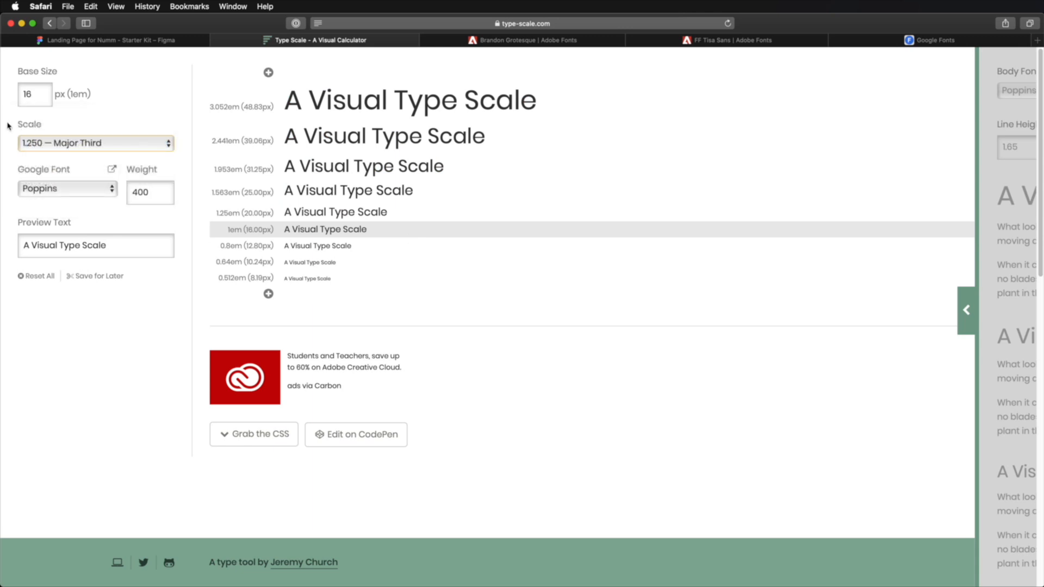
- Set the type scale ratio to 1.414 — Augmented Fourth and examine the font size of each level
left_click(51, 140)
left_click(63, 164)
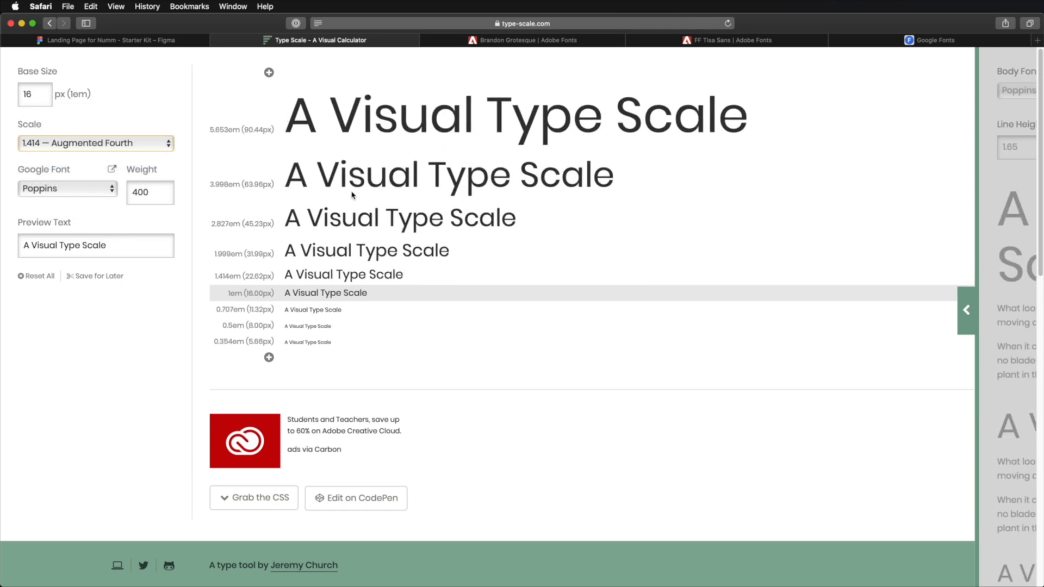
left_click_drag(289, 119, 743, 122)
left_click_drag(286, 174, 559, 177)
left_click_drag(288, 221, 357, 251)
left_click_drag(308, 274, 374, 303)
left_click(374, 303)
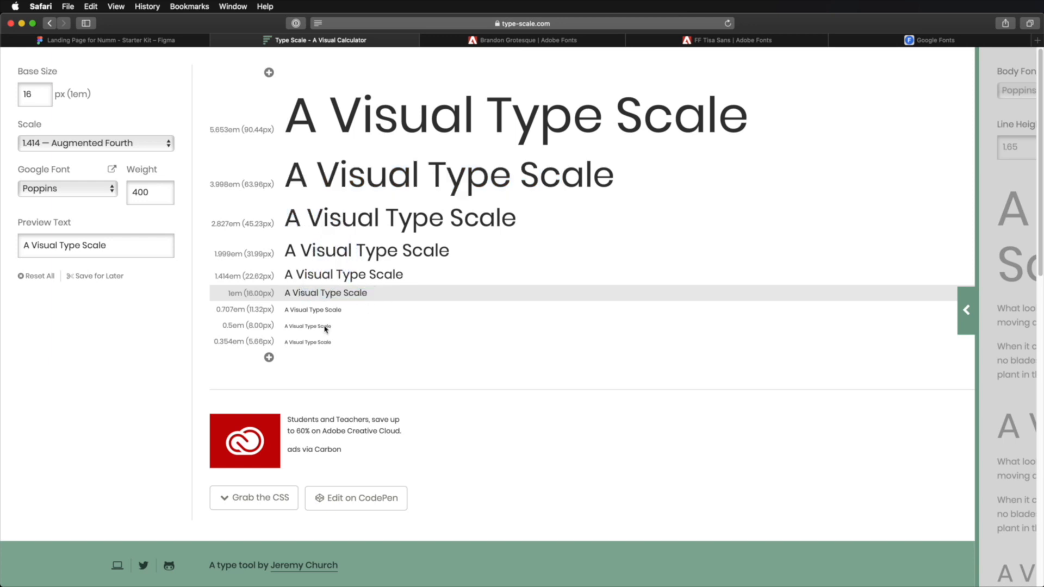
left_click_drag(293, 309, 341, 349)
left_click(342, 349)
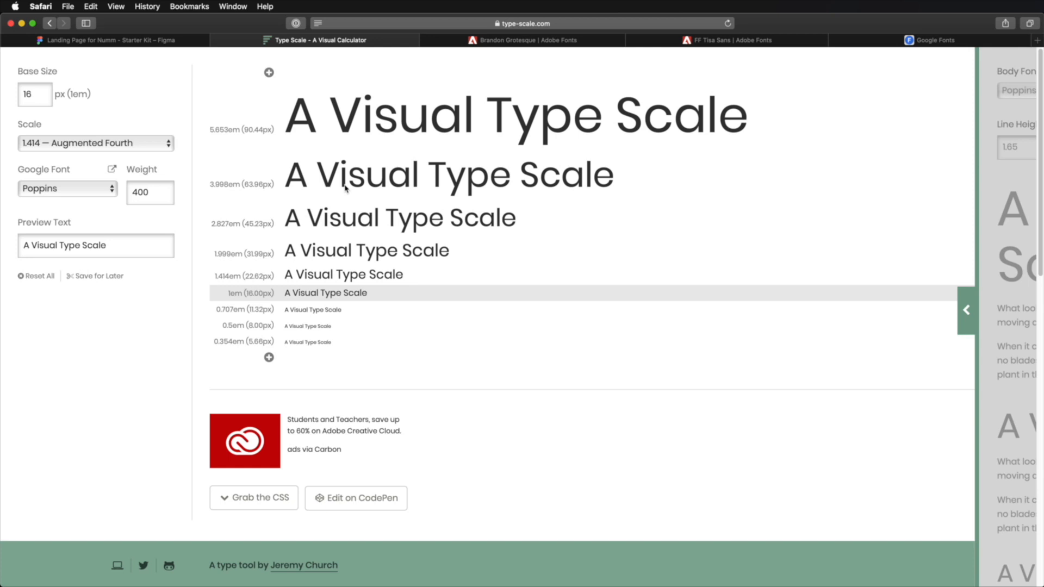
- Compare the Typography page in Figma with the 1.414 — Augmented Fourth levels in the Type Scale calculator
left_click(157, 43)
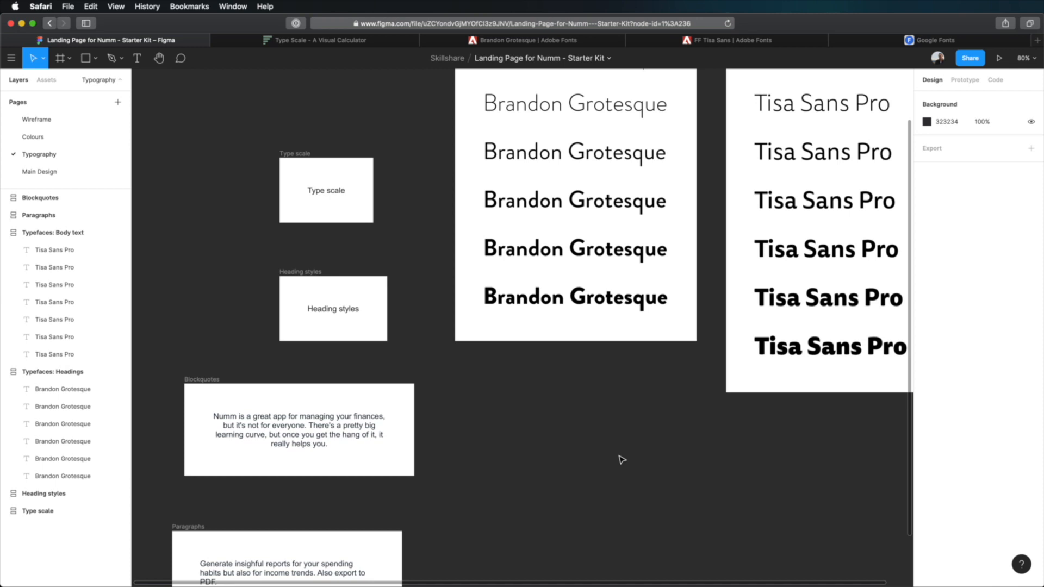
left_click(338, 43)
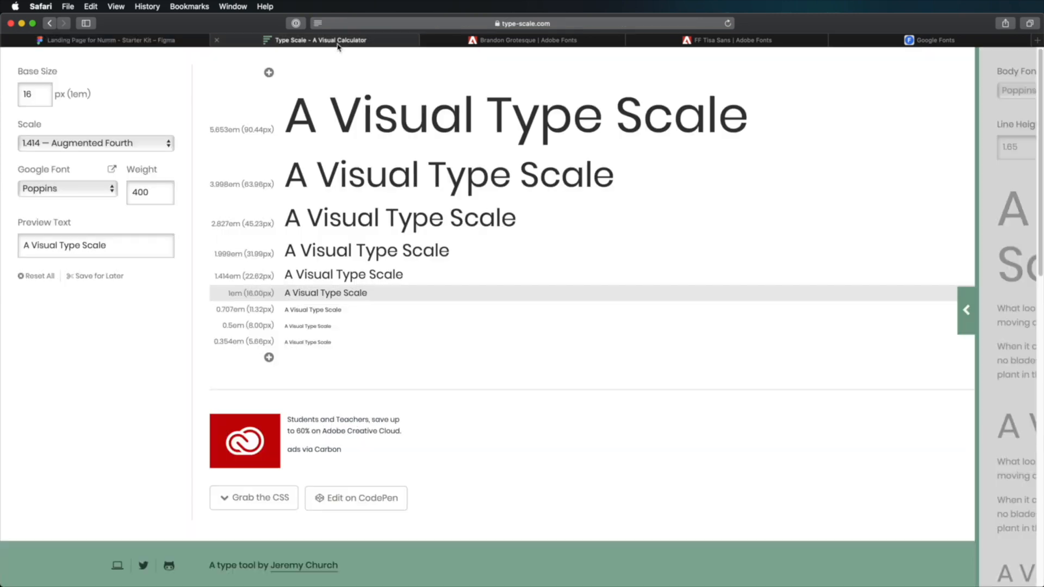
left_click_drag(288, 114, 409, 273)
left_click(409, 273)
left_click_drag(298, 140, 391, 233)
left_click(391, 233)
- Calculate 16 × 1.414 in Numi, with its window placed beside the type scale levels
left_click_drag(871, 161, 710, 164)
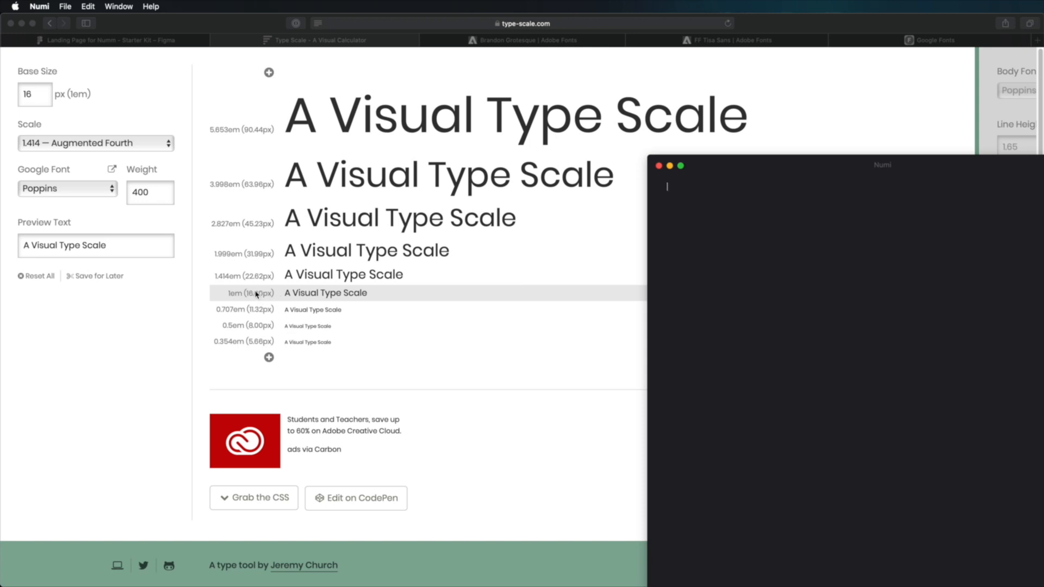
type("16")
type("*")
type("1")
type(".414")
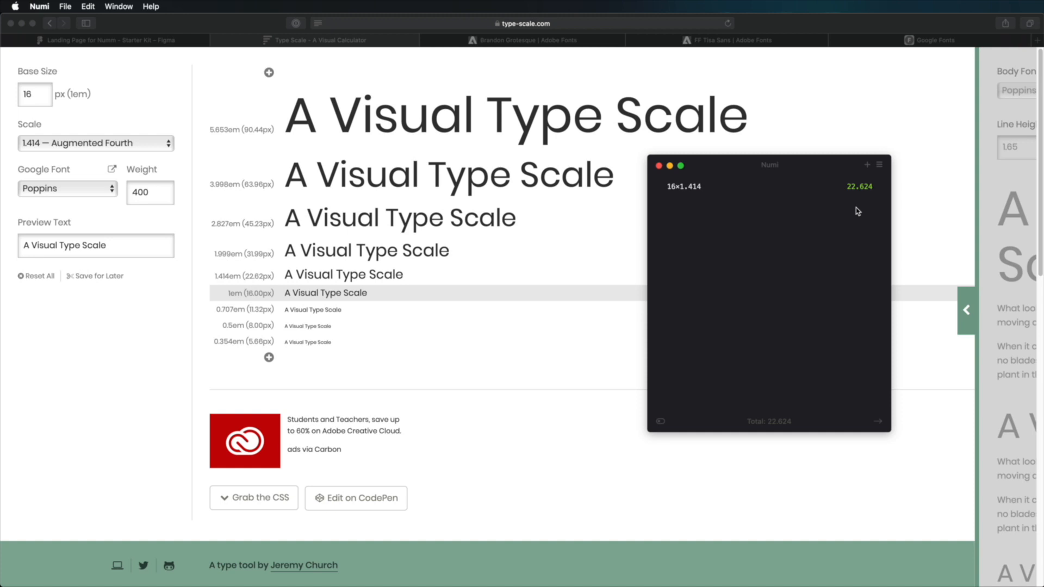
- Multiply the first Numi result by 1.414 again and return to the Type Scale calculator
type("22.624")
key("BackSpace")
type("*")
type("1.414")
type(",")
left_click(603, 225)
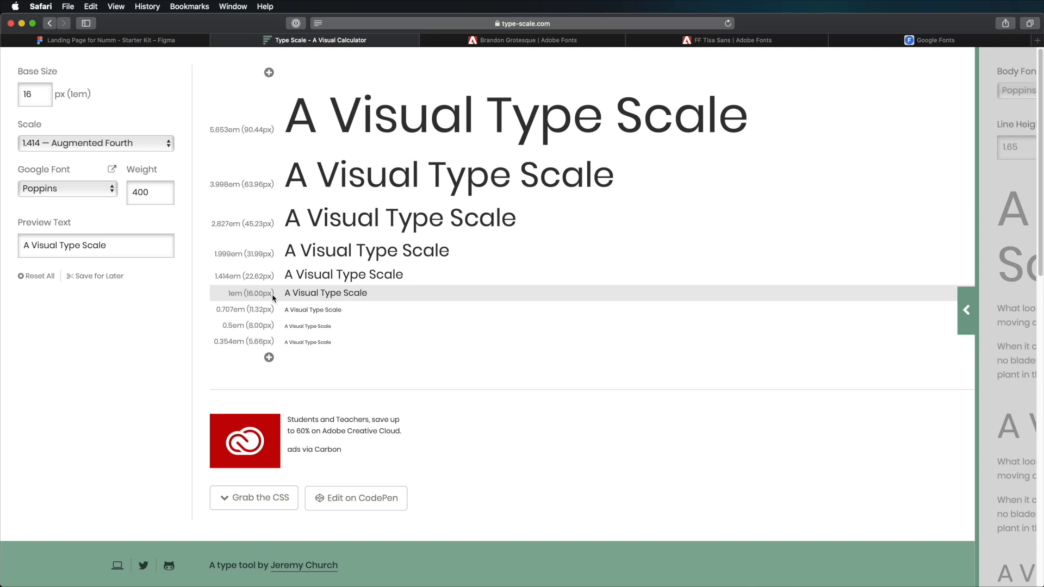
- Switch to the Figma file and launch the Font Scale plugin by searching for "font"
key("ctrl+shift+Tab")
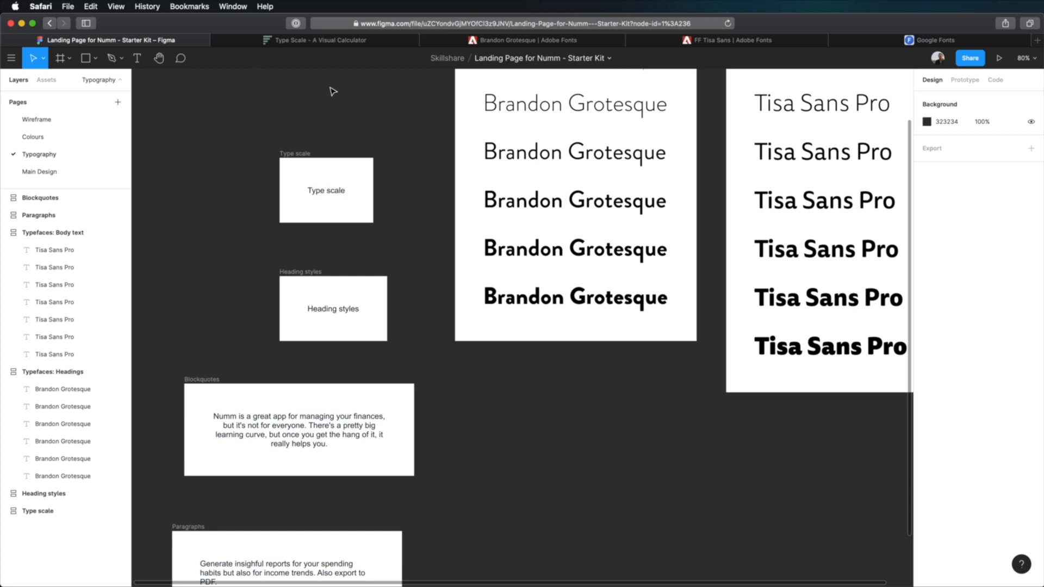
left_click(11, 57)
type("font")
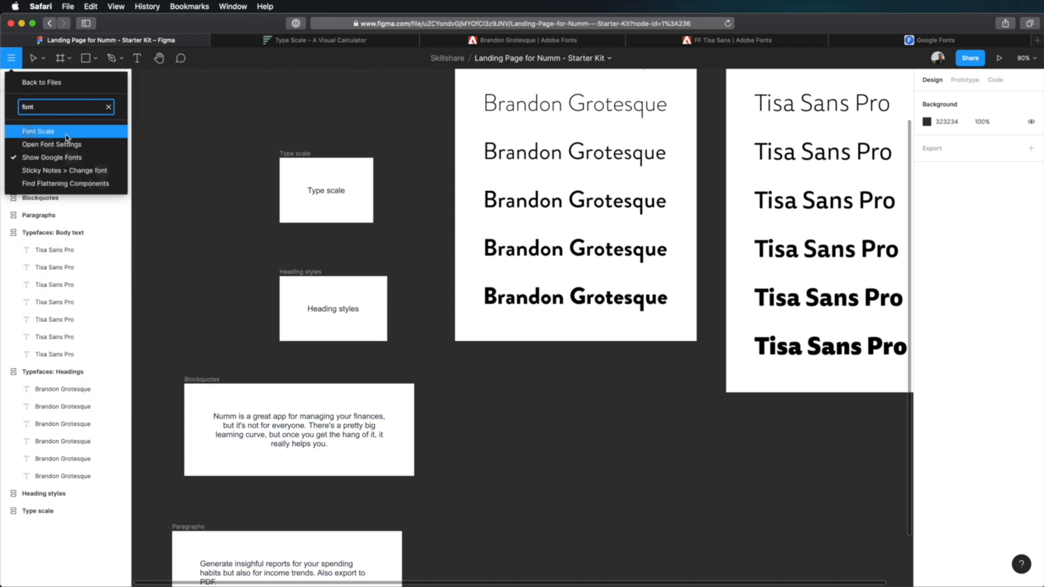
left_click(109, 107)
mouse_move(78, 233)
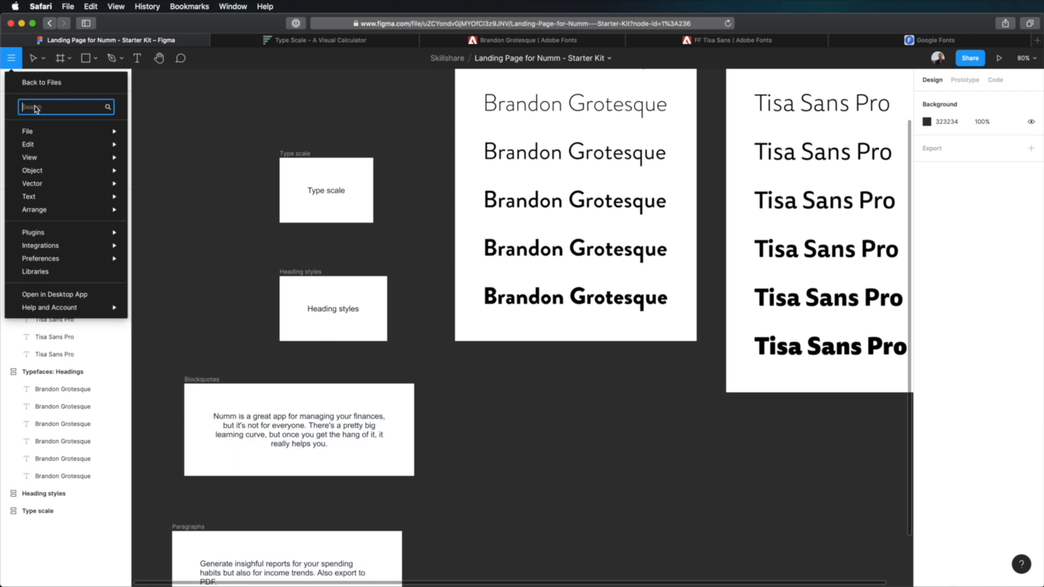
type("font")
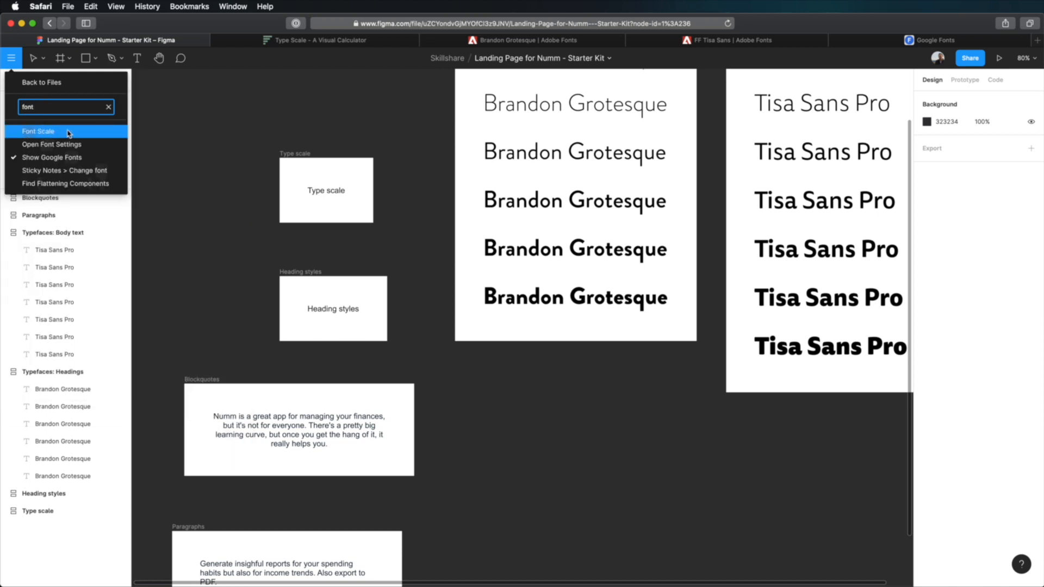
left_click(69, 132)
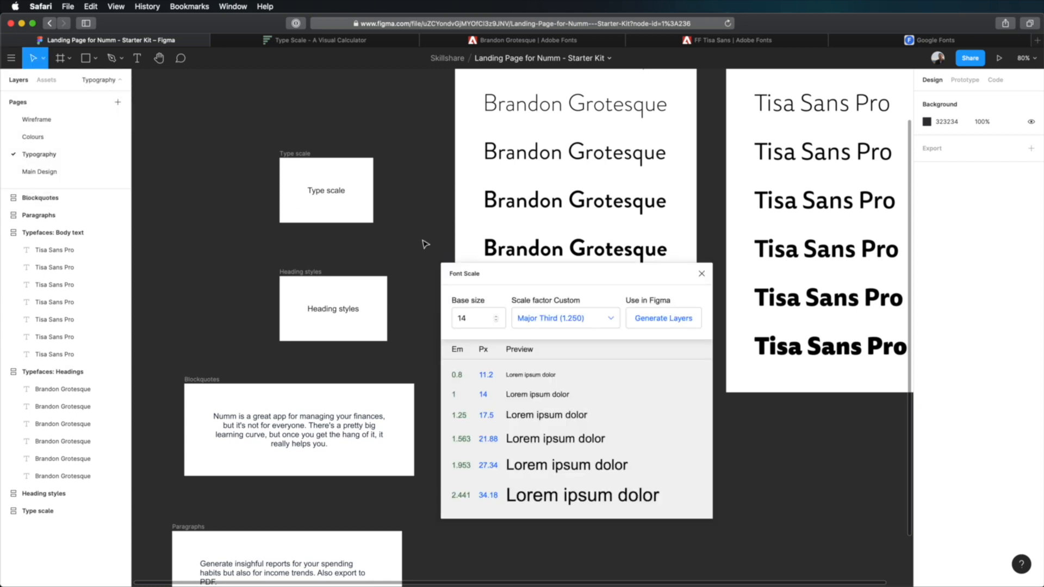
- Generate type scale text layers with a base size of 18 and the Major Third (1.250) scale factor
left_click(338, 219)
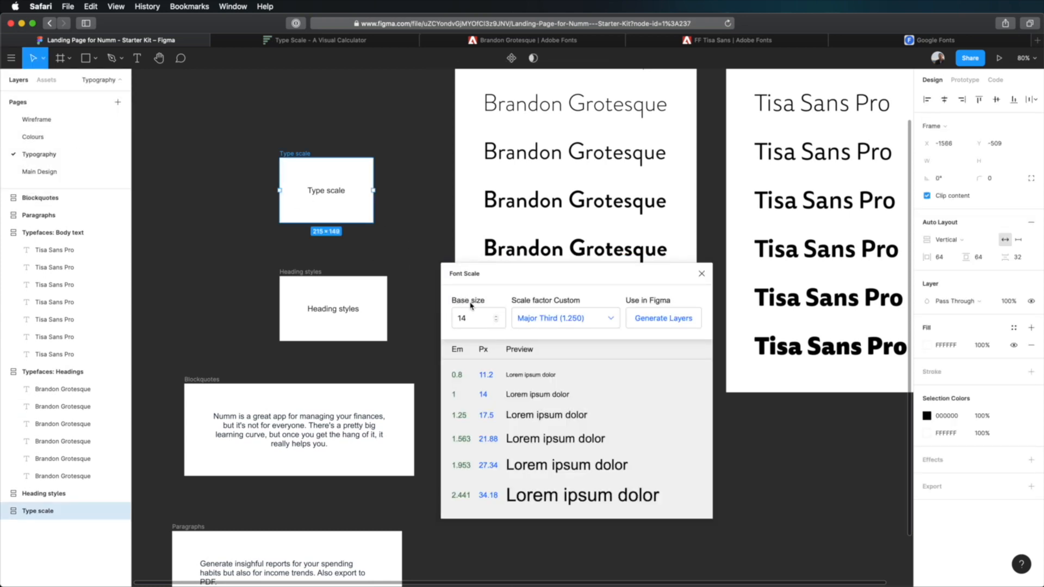
left_click(496, 316)
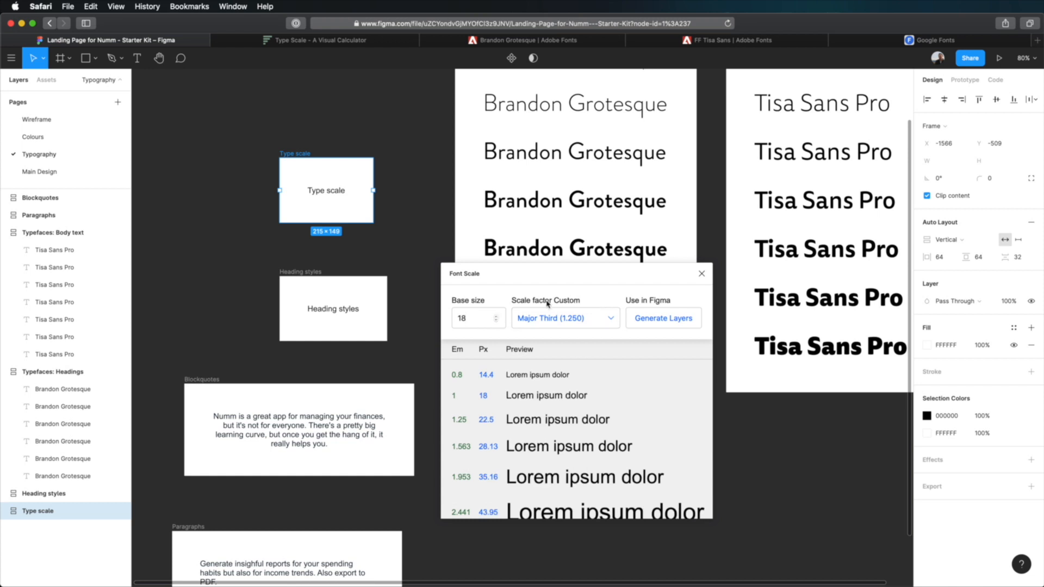
scroll(576, 335, "down", 1)
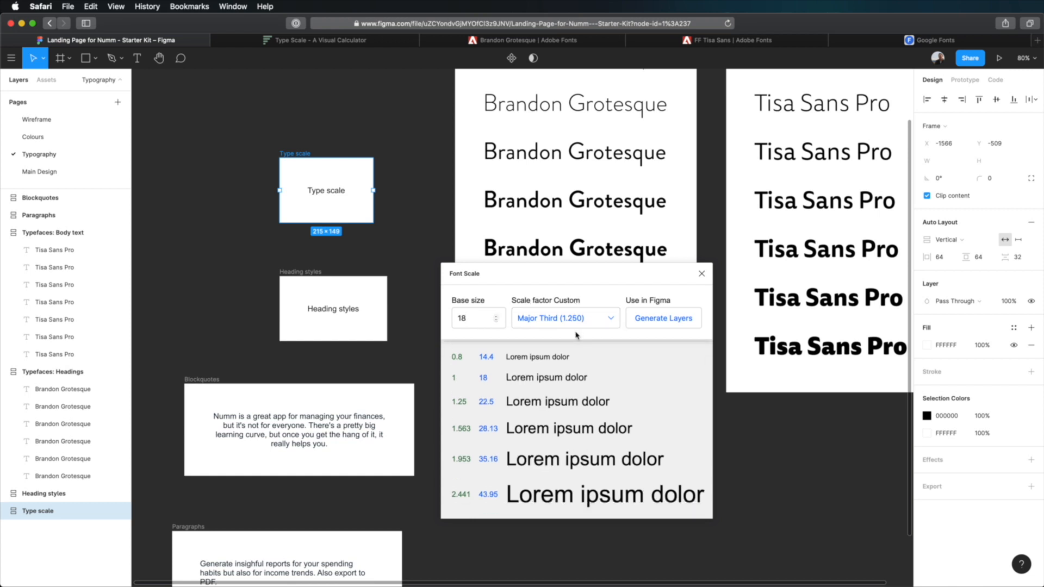
scroll(576, 335, "up", 1)
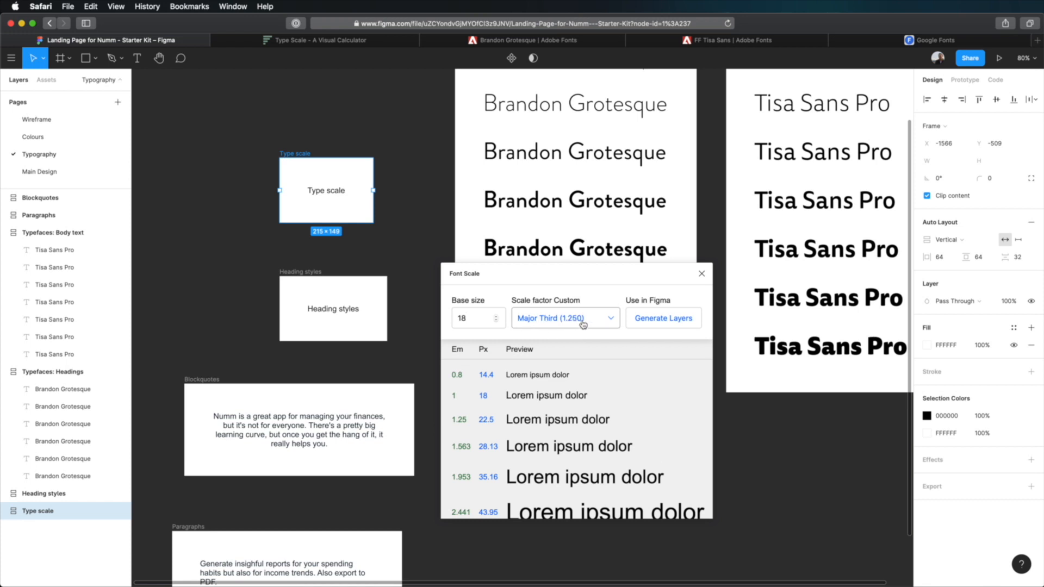
left_click(640, 321)
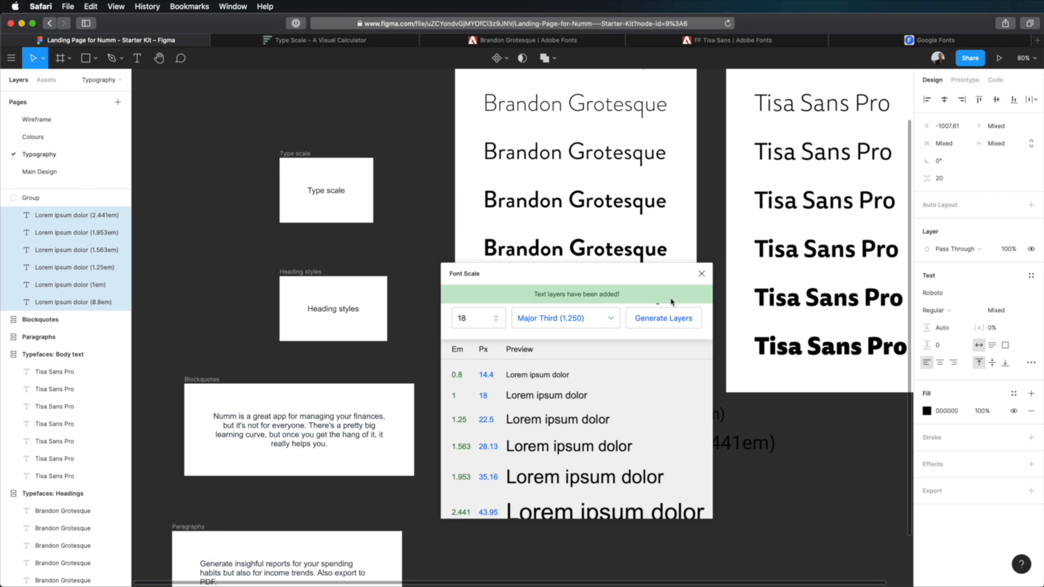
- Close the plugin, place the generated text layers in the Type scale frame instead of its placeholder, and reposition the frame
left_click(701, 273)
left_click_drag(589, 390, 314, 182)
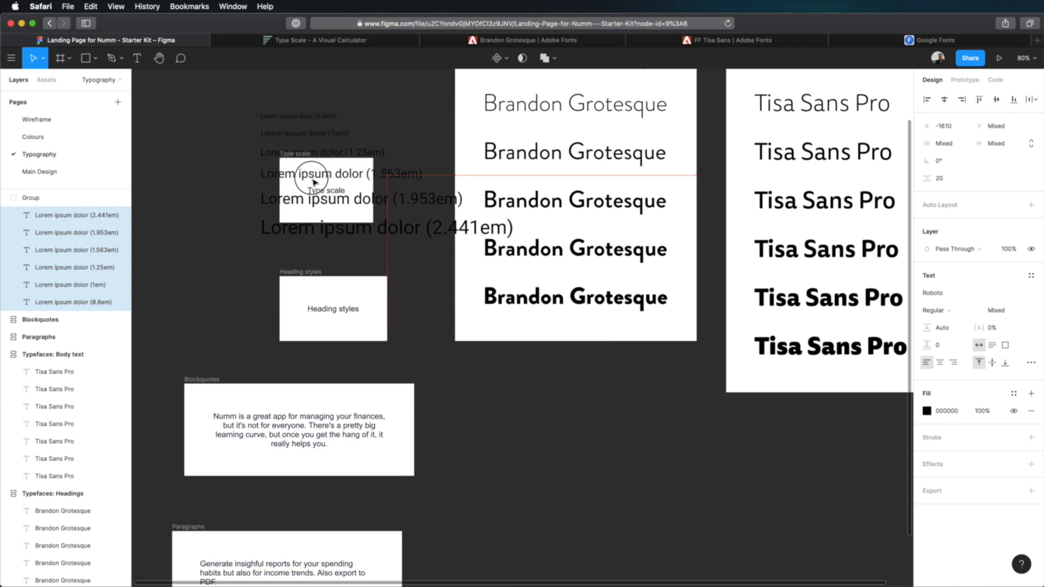
key("super+v")
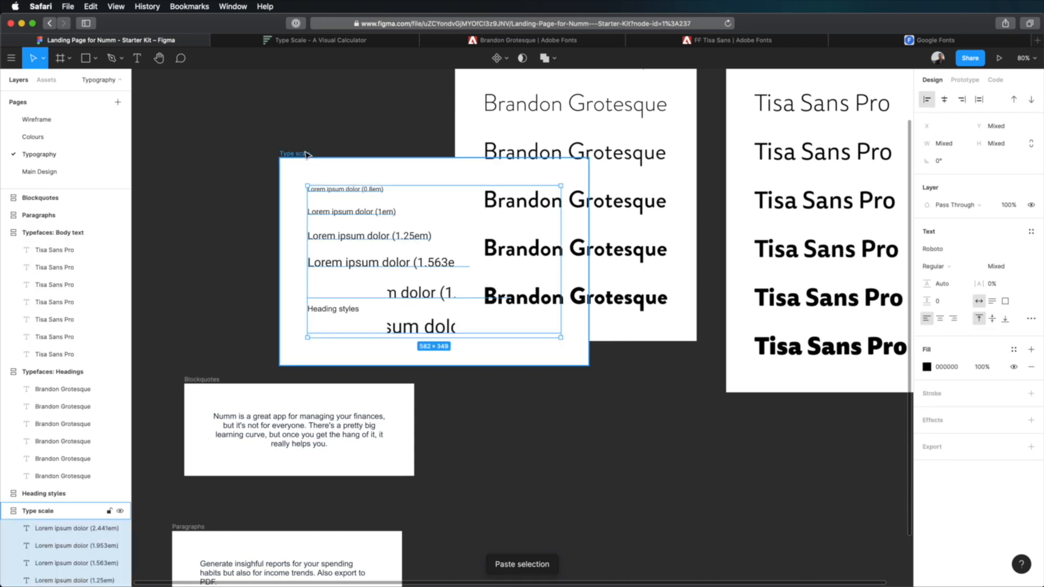
left_click_drag(294, 153, 184, 79)
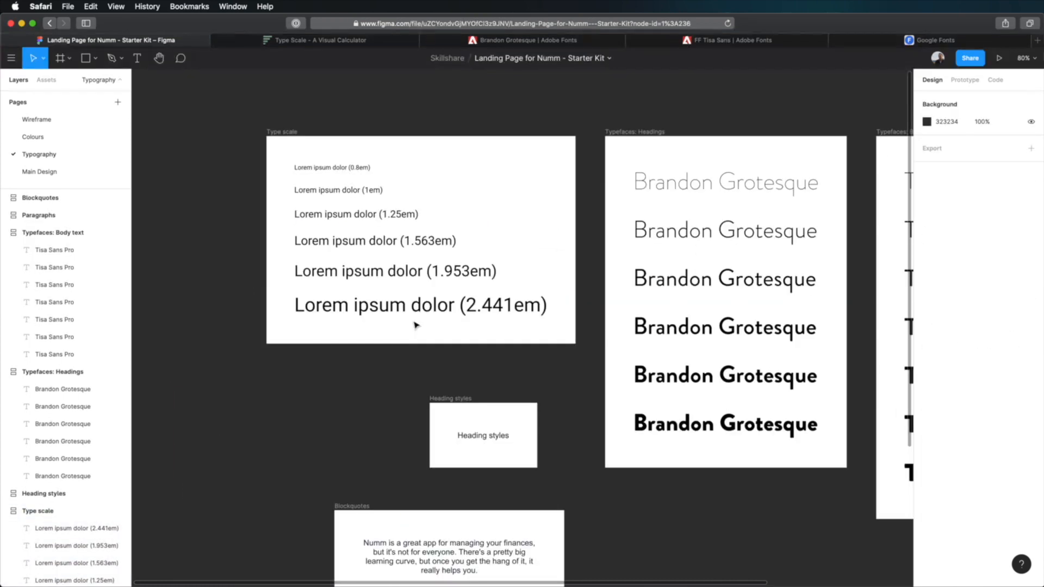
- Examine the font size of each text layer in the Type scale frame, from 2.441em to 0.8em and back
left_click(417, 309)
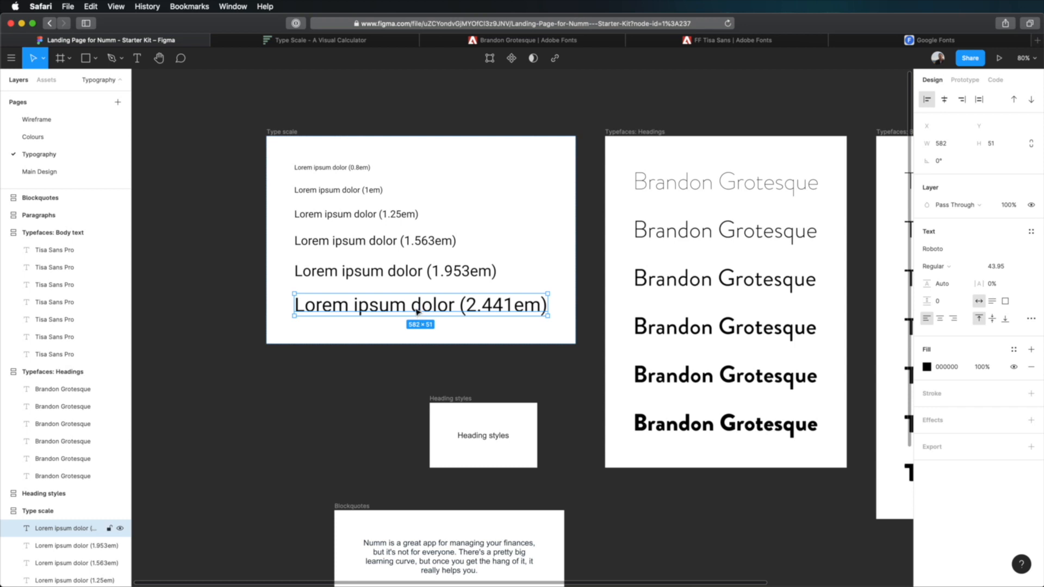
left_click(404, 277)
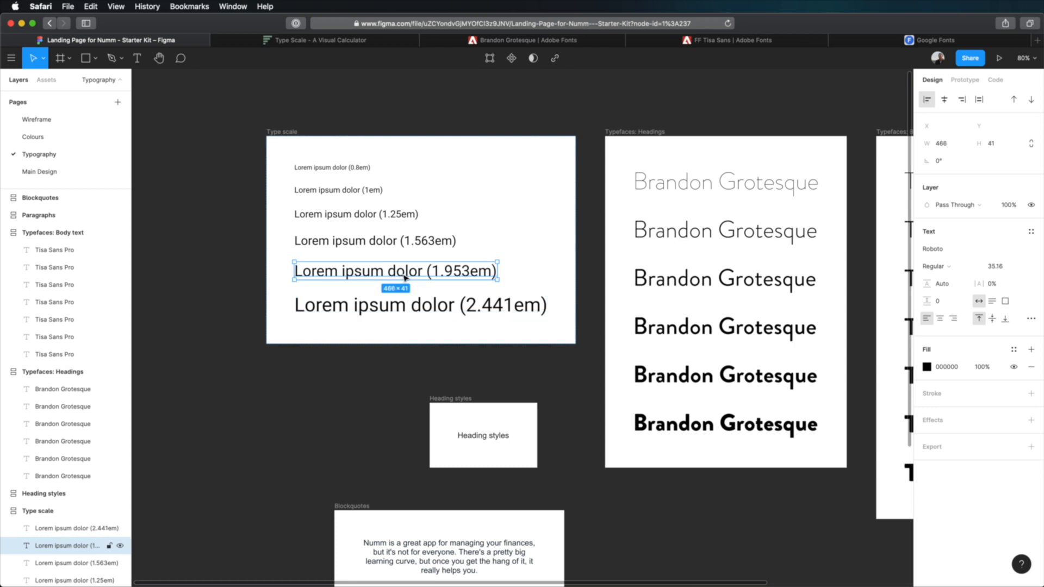
left_click(419, 241)
left_click(388, 218)
left_click(361, 191)
left_click(360, 168)
left_click(365, 191)
left_click(374, 217)
left_click(377, 240)
left_click(382, 271)
left_click(387, 301)
left_click(384, 88)
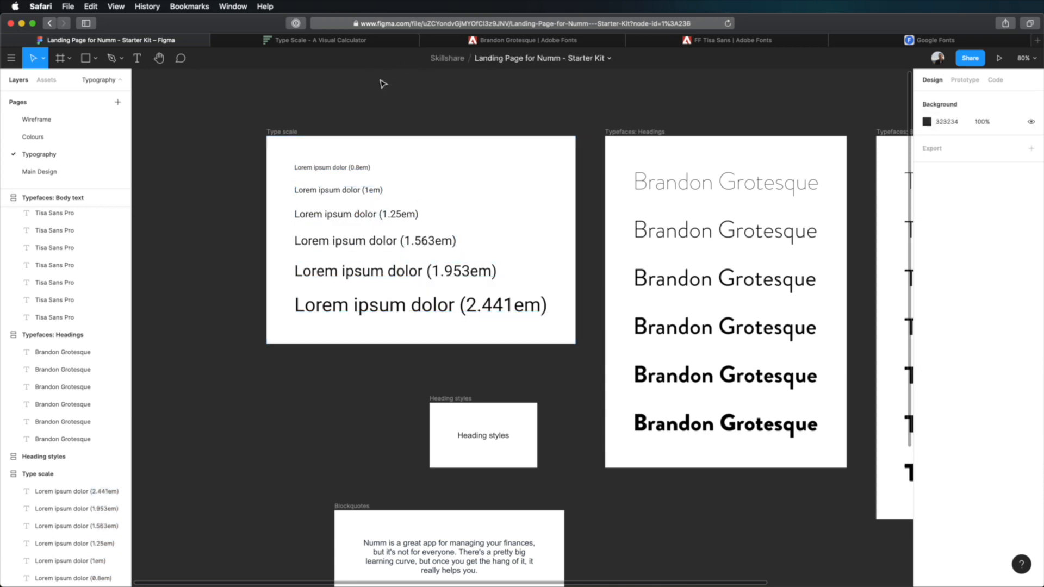
- In the Type Scale calculator, set the base size to 18 px and the scale to 1.250 — Major Third
left_click(353, 42)
left_click(45, 100)
key("BackSpace")
type("8")
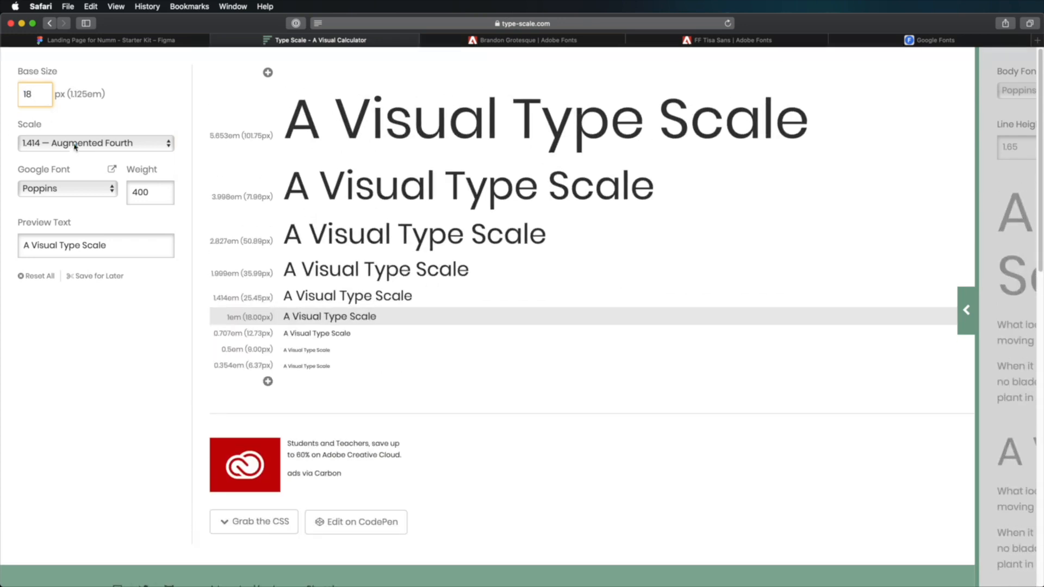
left_click(74, 143)
left_click(76, 126)
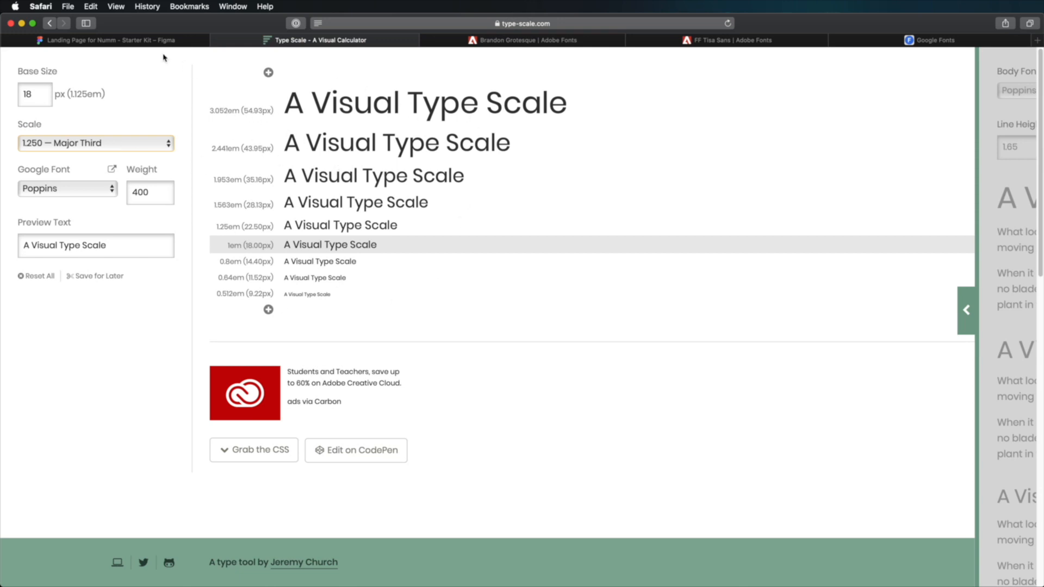
- Return to Figma and check the font size of the 2.441em text layer against the calculator
left_click(152, 42)
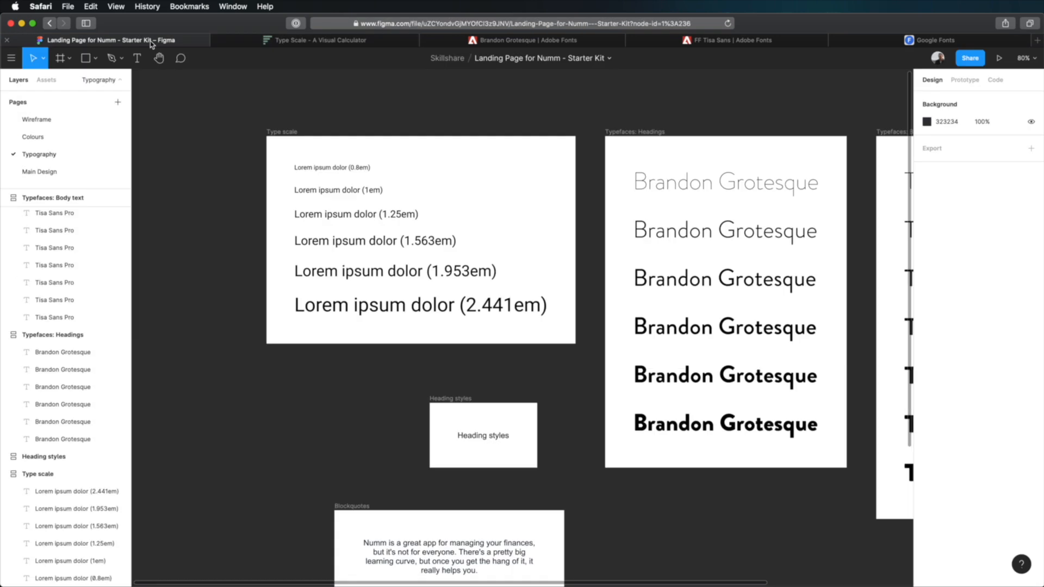
left_click(523, 305)
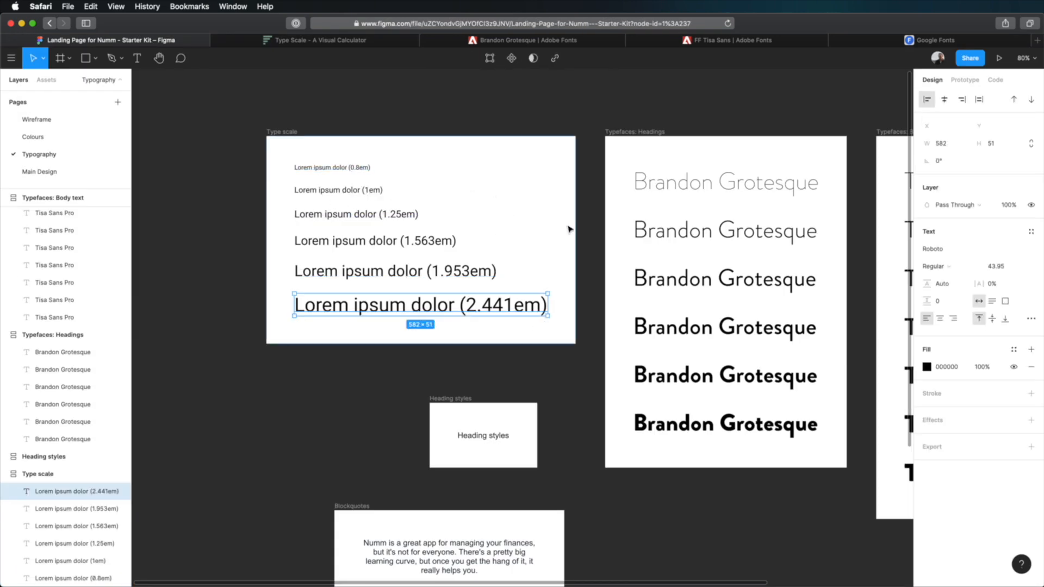
left_click(552, 202)
- Change the font of all six text layers in the Type scale frame to Brandon Grotesque
scroll(543, 197, "right", 3)
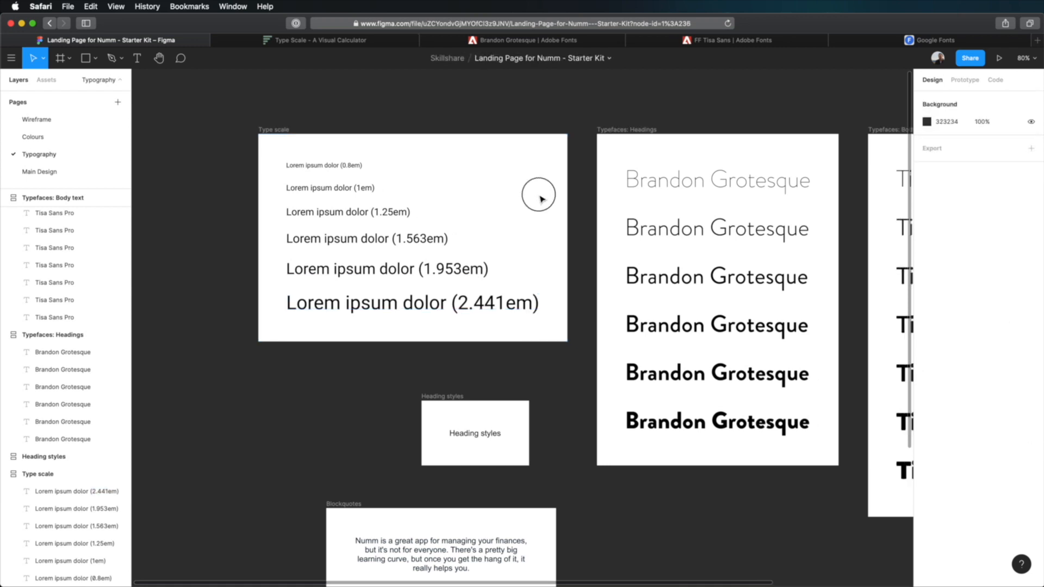
left_click_drag(414, 164, 256, 354)
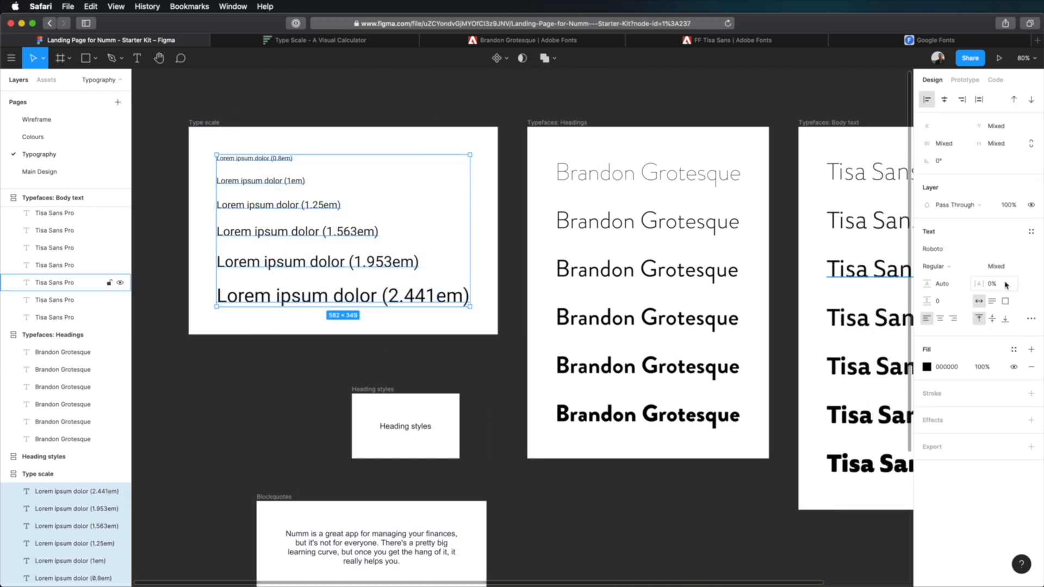
left_click(943, 251)
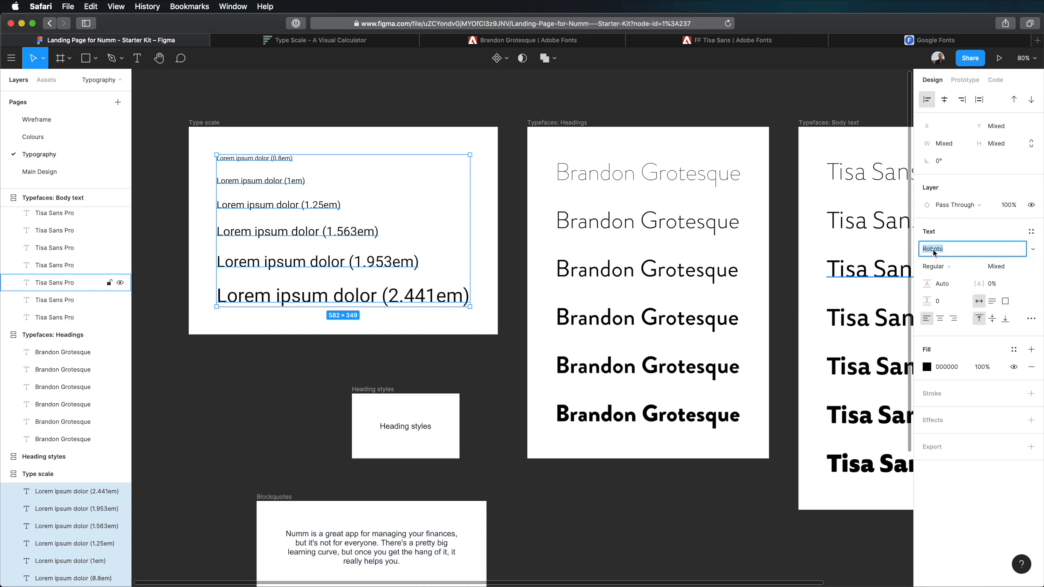
type("Bran")
key("Return")
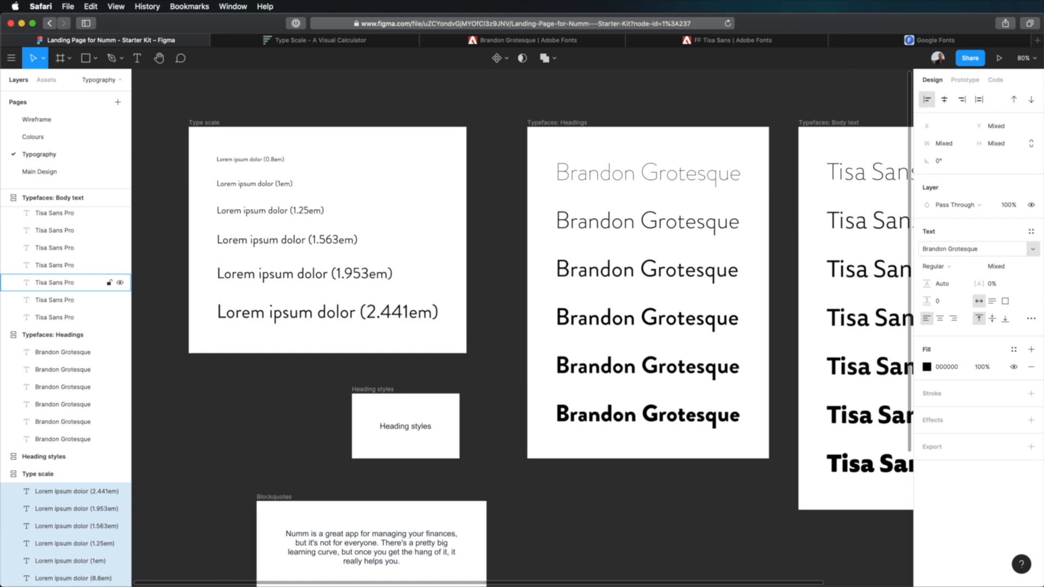
left_click(478, 234)
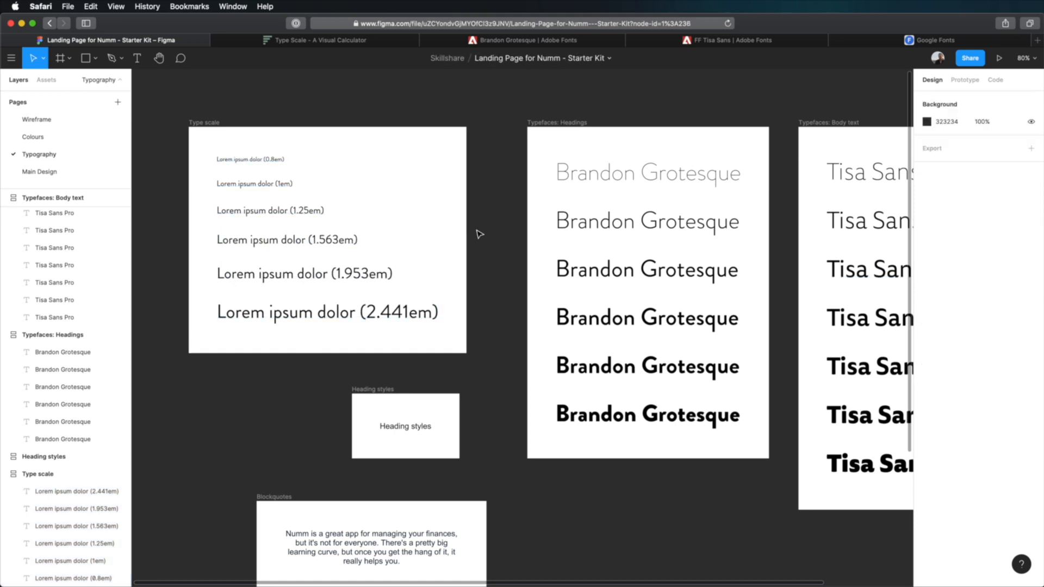
- Duplicate the 2.441em text layer within the Type scale frame
left_click(439, 304)
key("super+d")
scroll(464, 258, "down", 2)
scroll(465, 259, "right", 2)
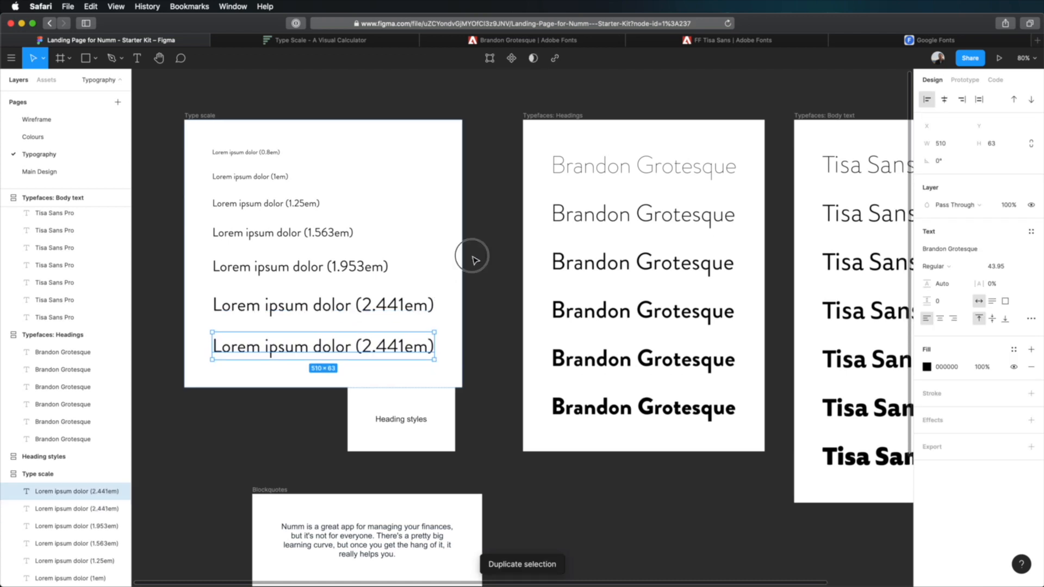
- Copy the top em value from the calculator, relabel the duplicate "Lorem ipsum dolor (3.052em)" and set its font size to 55
left_click(354, 44)
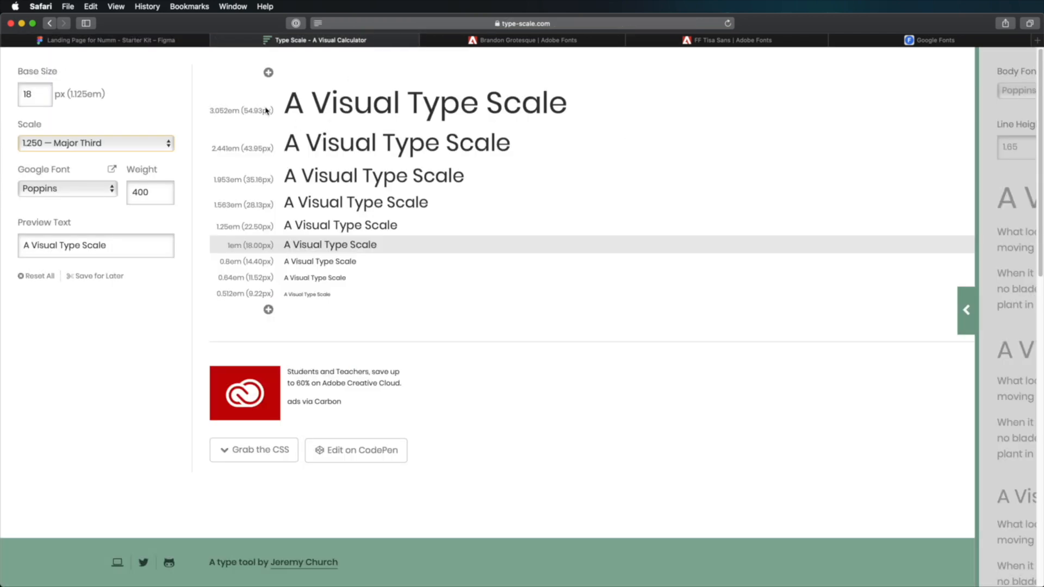
left_click_drag(211, 112, 240, 111)
key("super+c")
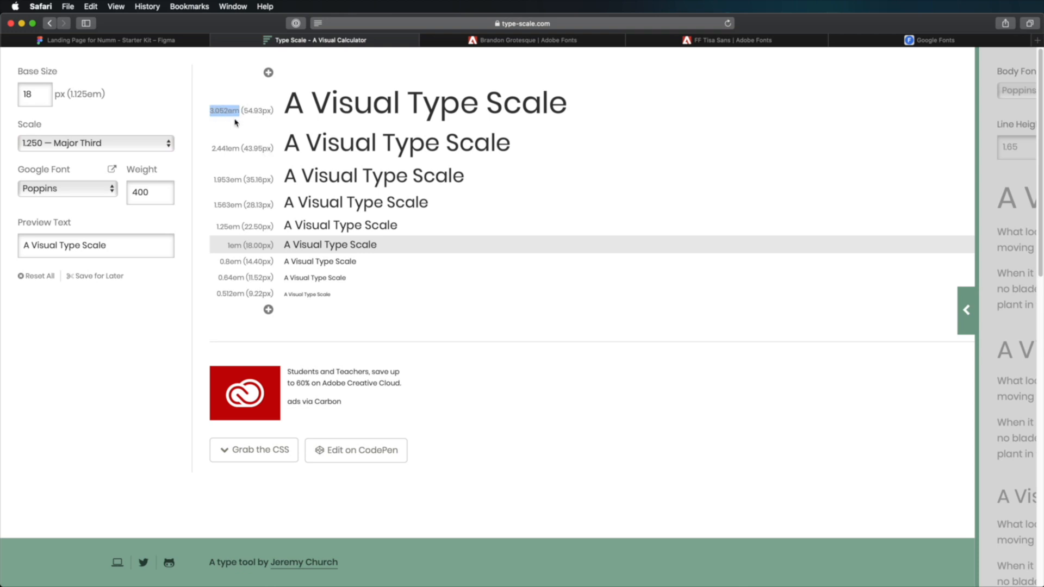
left_click(130, 41)
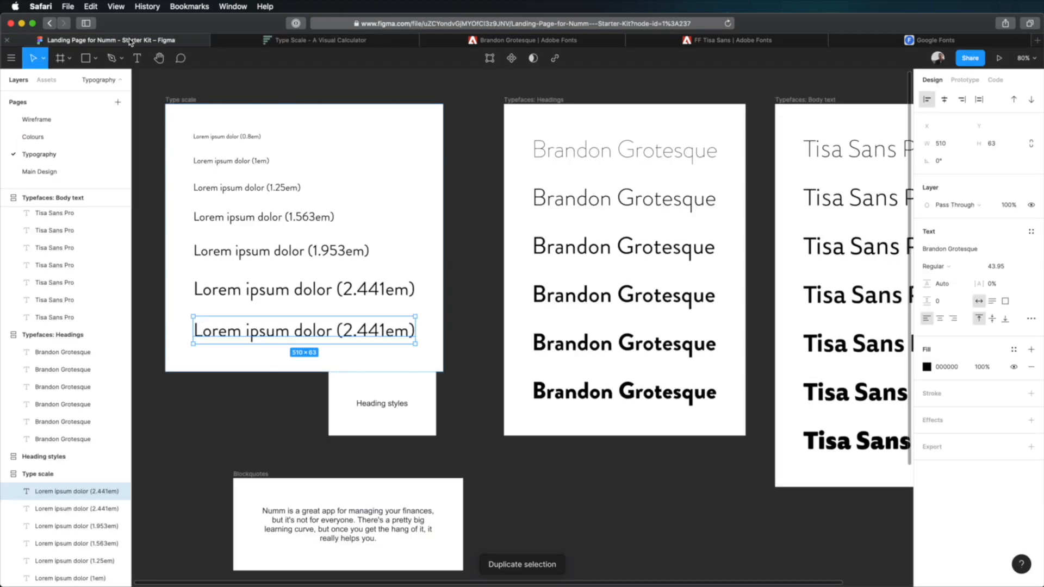
double_click(365, 334)
key("alt+Left")
key("alt+shift+Right")
key("super+v")
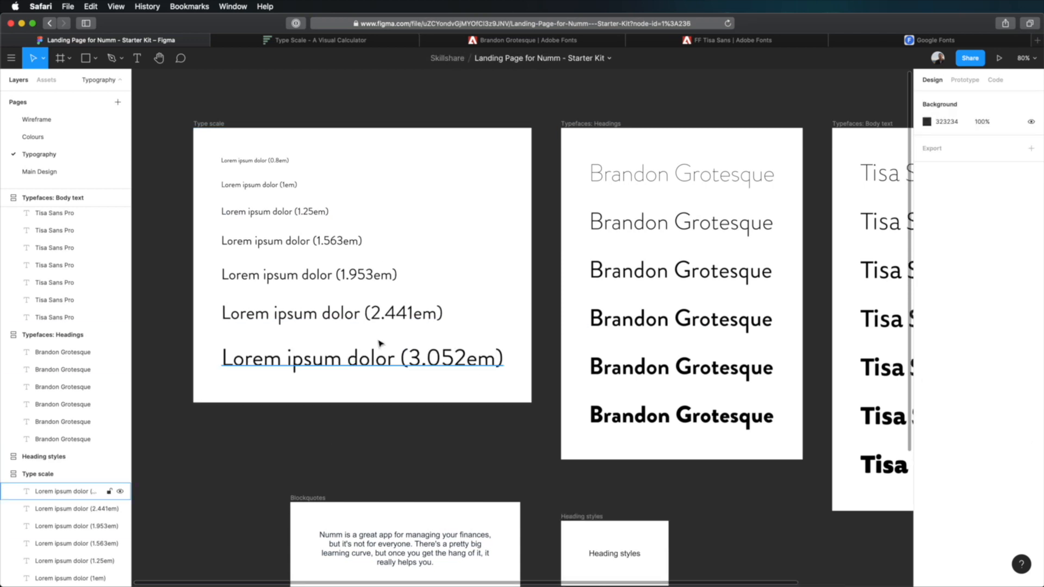
- Set the font size of the 2.441em text layer in the Type scale frame to 44
left_click(380, 343)
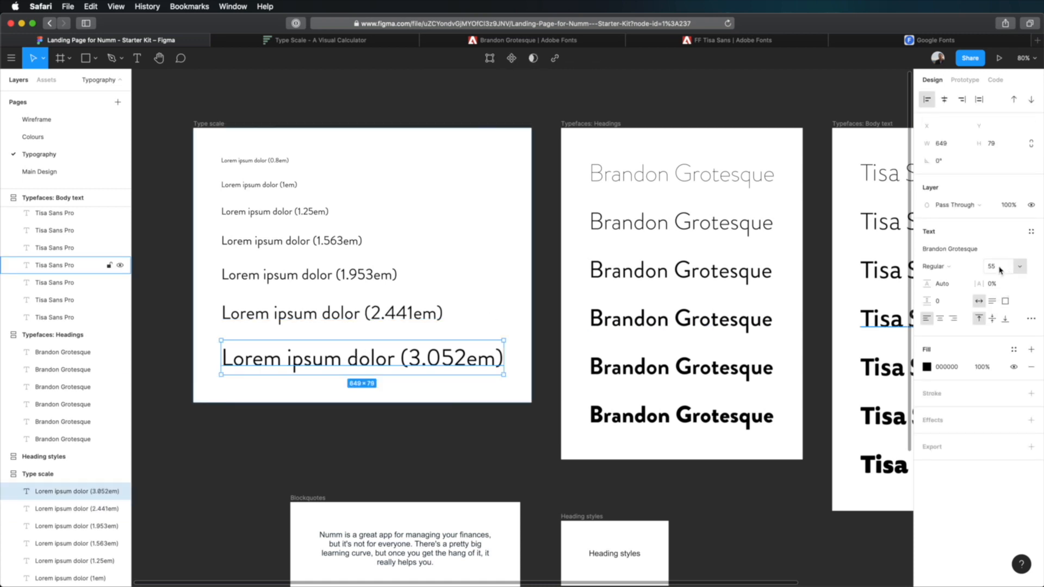
key("Tab")
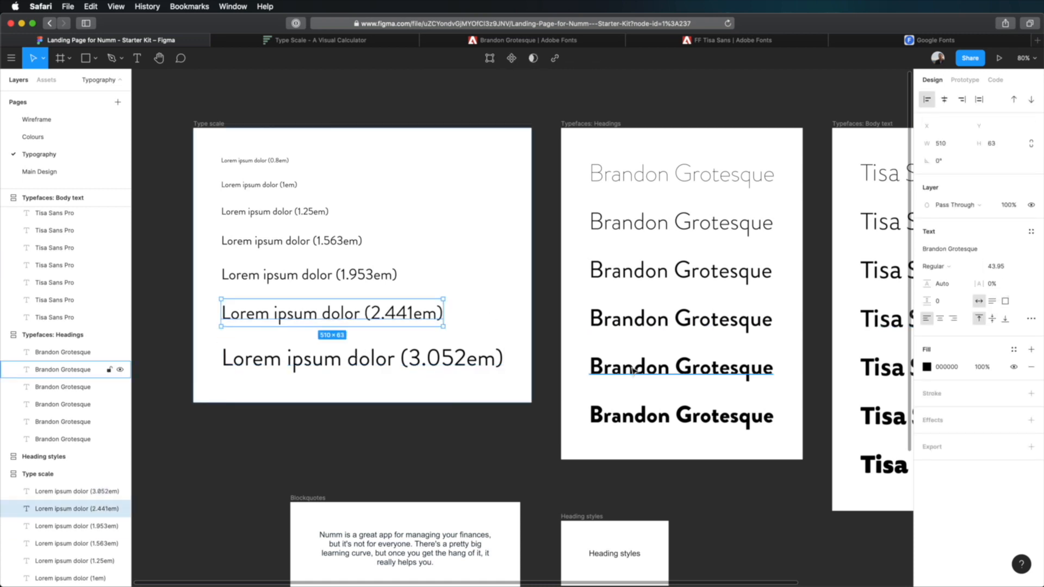
left_click(1000, 265)
type("44")
key("Tab")
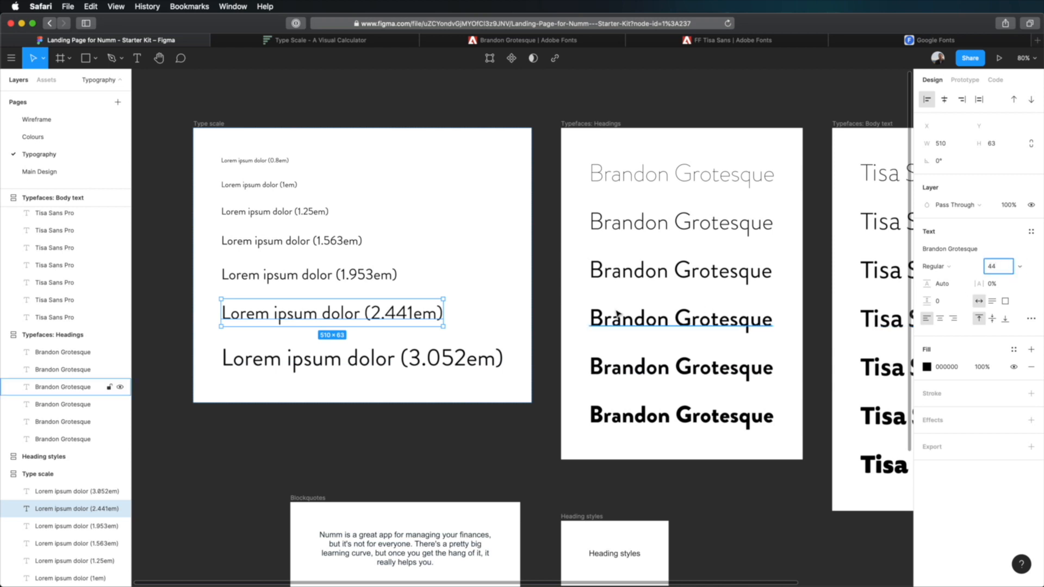
- Round the 1.953em text layer's font size to a whole number and set the 1.563em layer's font size to 28
key("Escape")
key("Tab")
left_click(1000, 266)
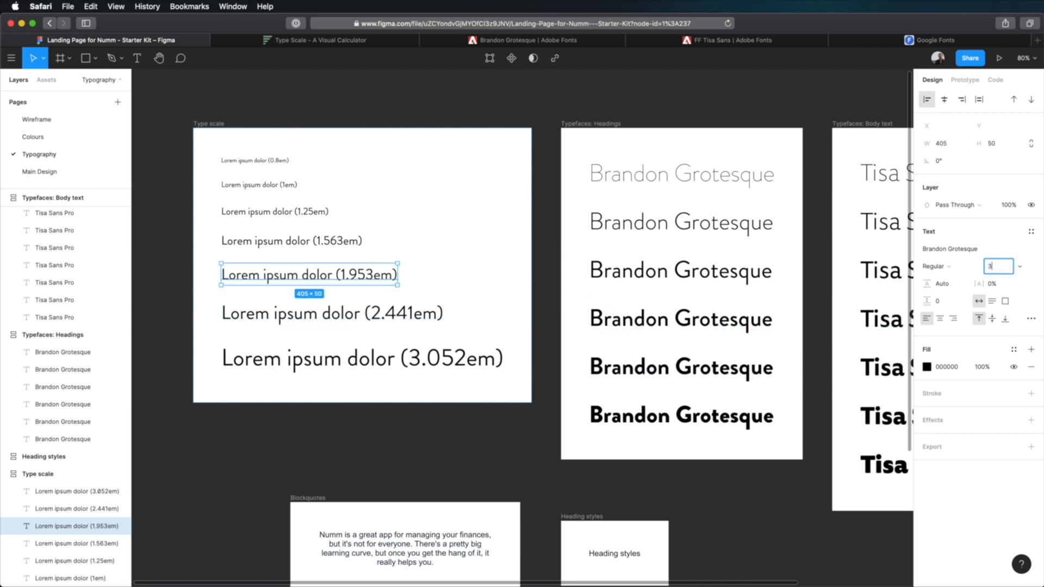
key("Tab")
key("Escape")
key("Tab")
left_click(1004, 274)
type("28")
- Round the font size of the 1.25em text layer in the Type scale frame to a whole number
left_click(324, 209)
left_click(995, 267)
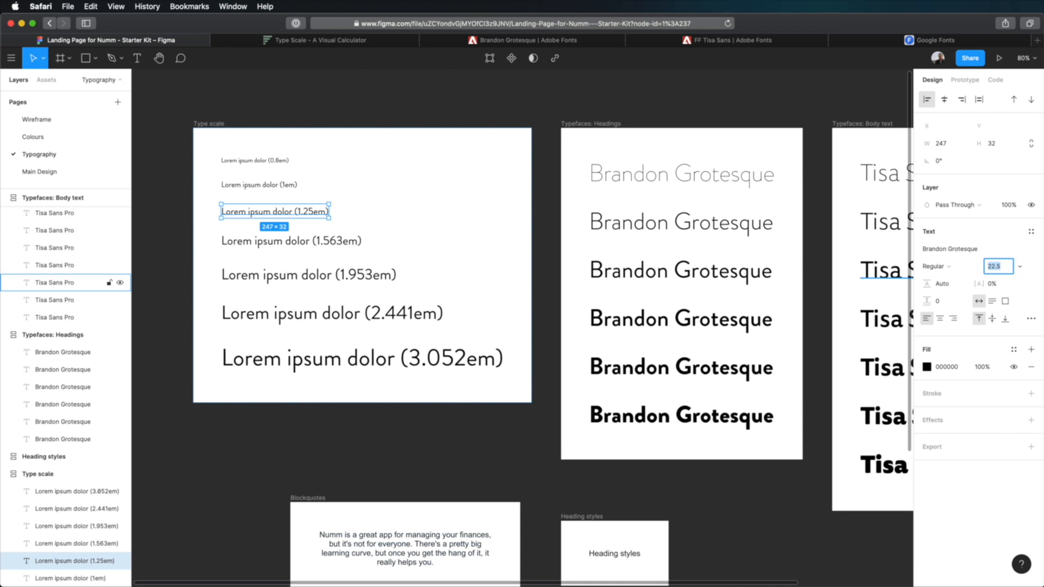
type("23")
key("Return")
key("Tab")
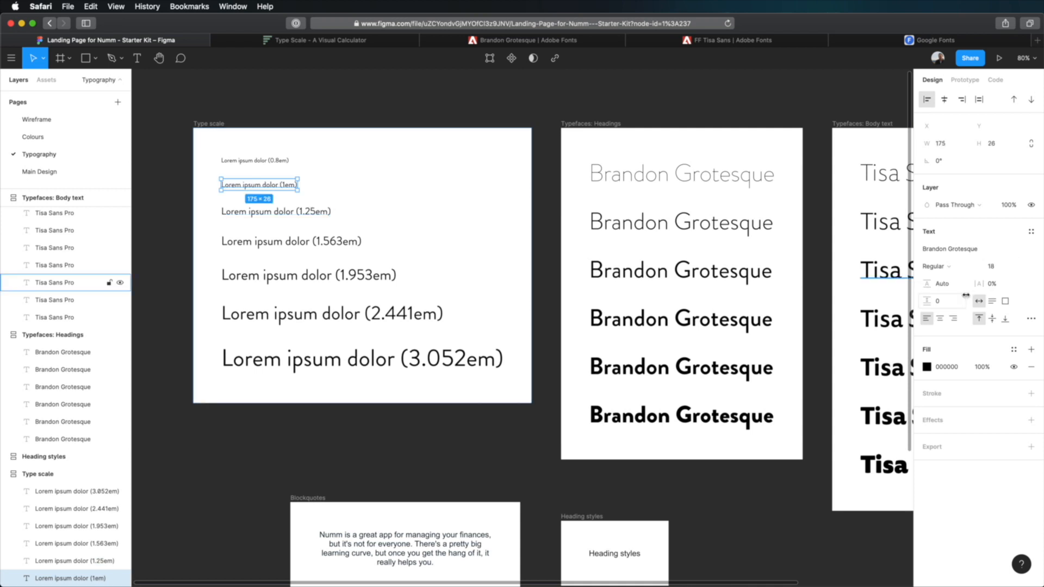
- Set the font size of the 0.8em text layer in the Type scale frame to 14
left_click(275, 159)
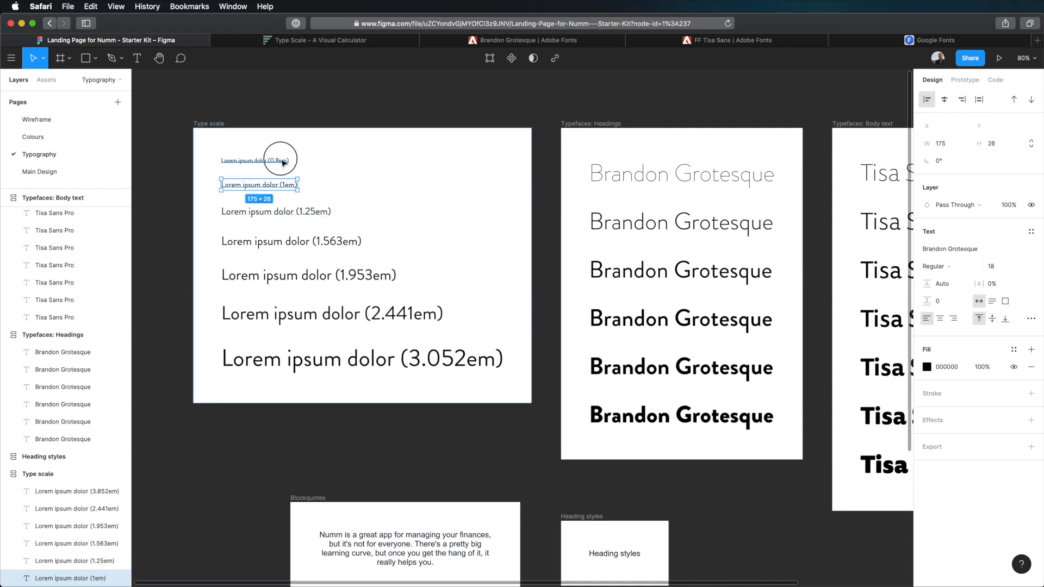
left_click(998, 267)
type("14")
key("Tab")
left_click(596, 79)
- Change the text in the Heading styles frame to "Heading 1" and duplicate it five times in a column
scroll(596, 79, "down", 2)
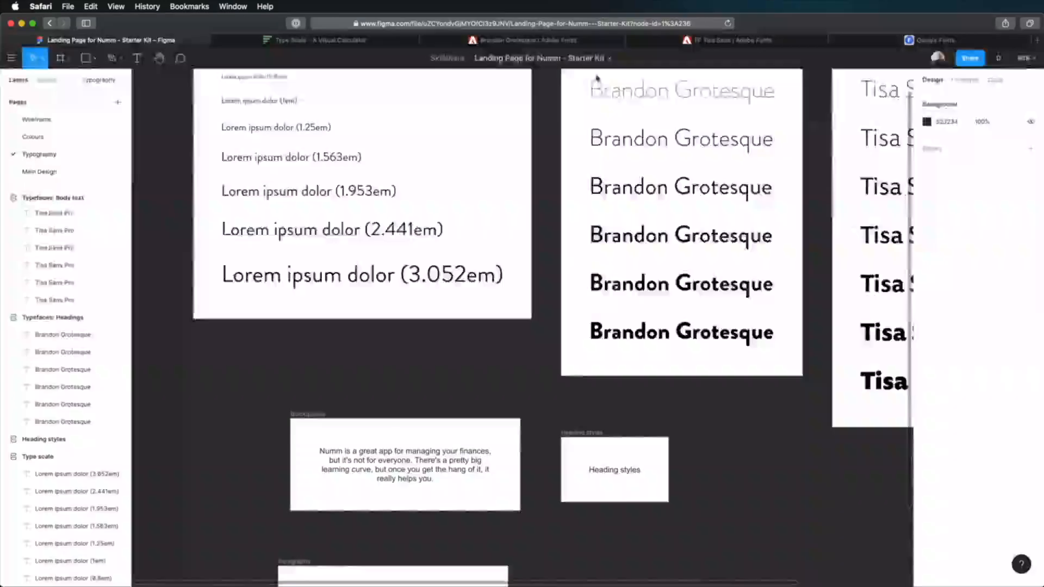
scroll(304, 178, "up", 1)
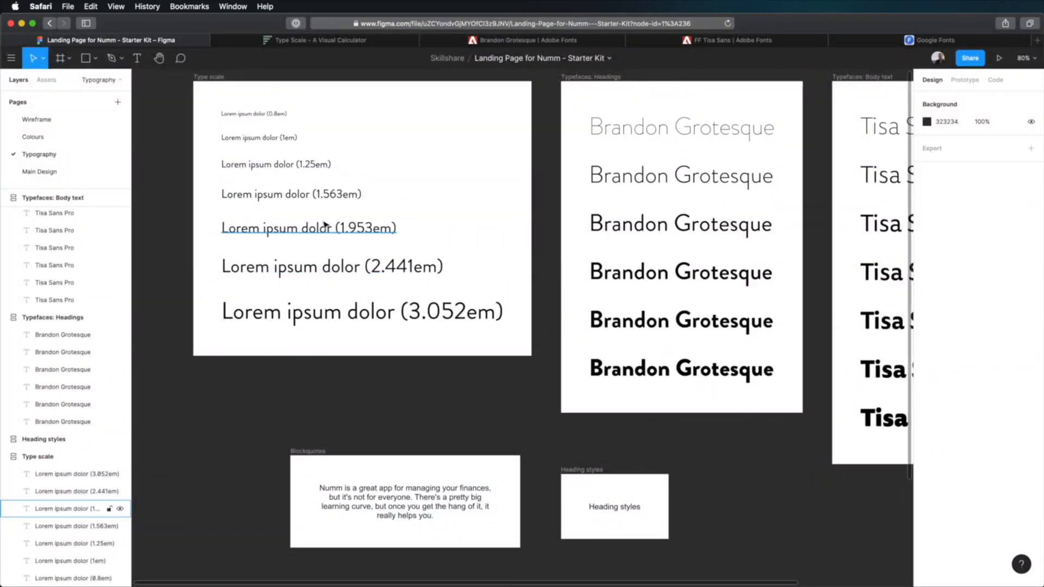
scroll(394, 222, "down", 3)
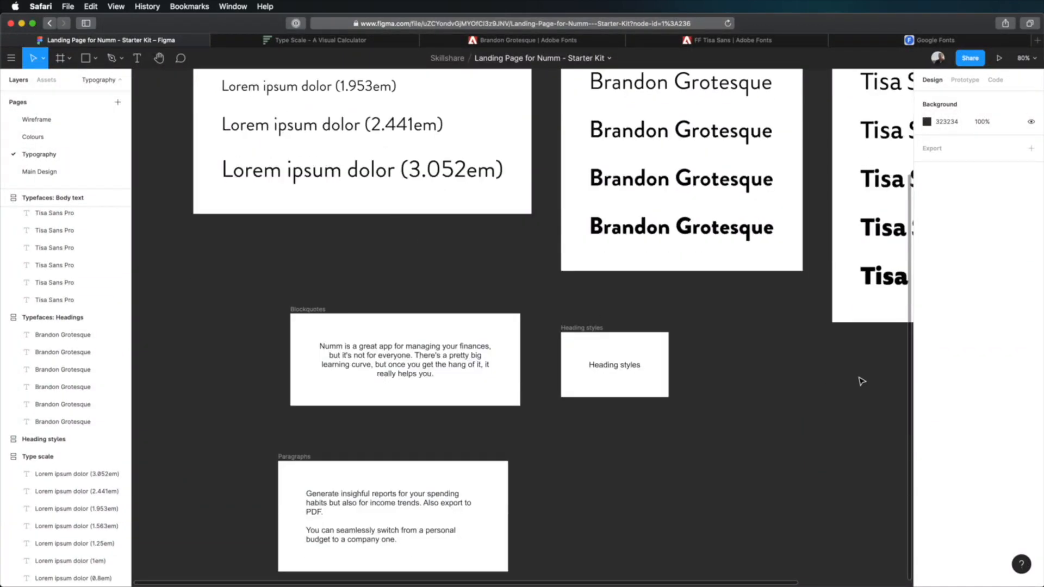
double_click(625, 368)
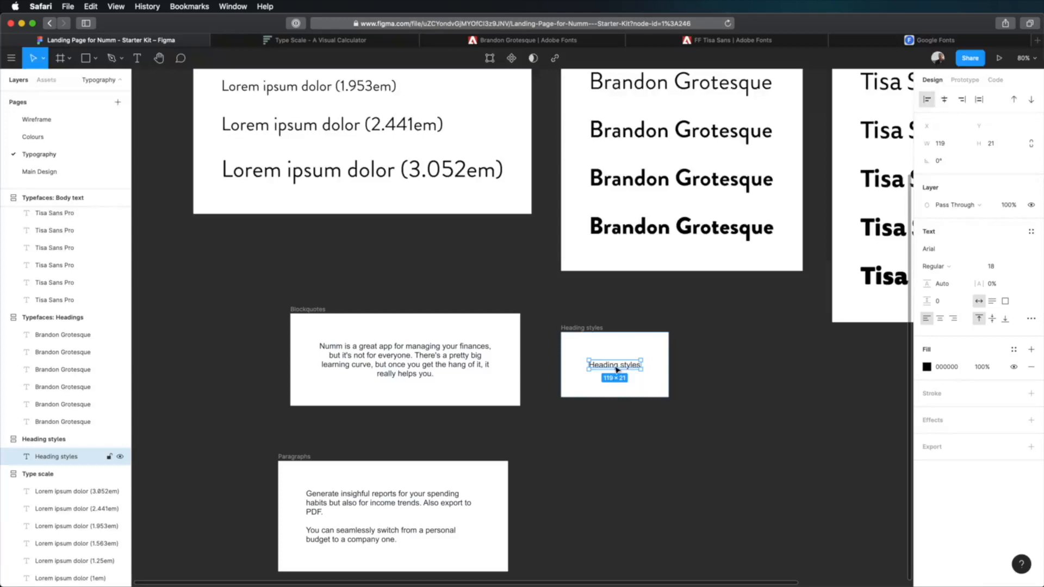
type("Heading 1")
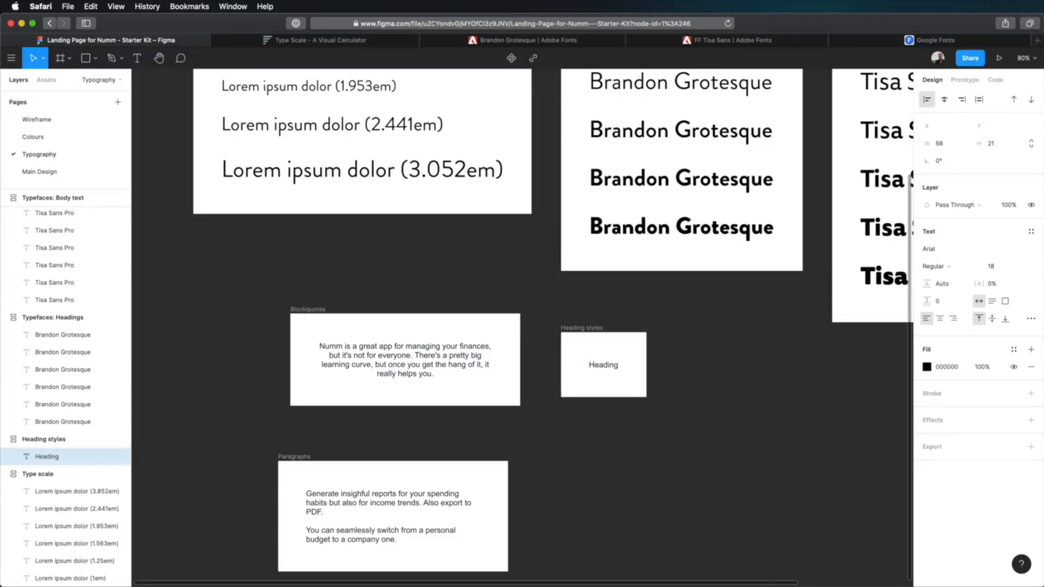
key("ctrl+d")
key("ctrl+d")
key("ctrl+d")
key("ctrl+d")
key("ctrl+d")
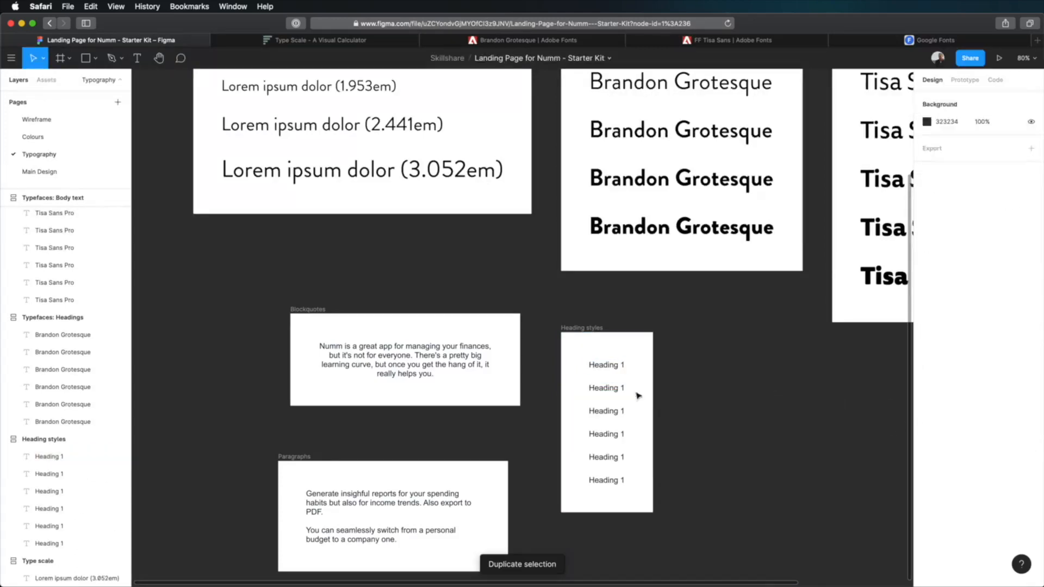
- Relabel the five copies below Heading 1 in order as "Heading 2" through "Heading 6"
double_click(606, 387)
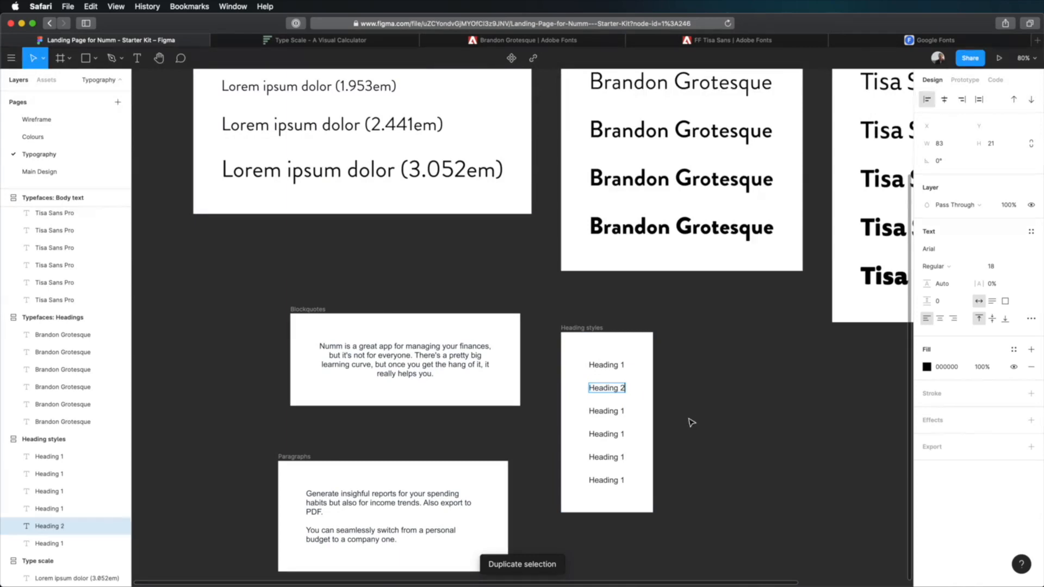
key("Escape")
key("Tab")
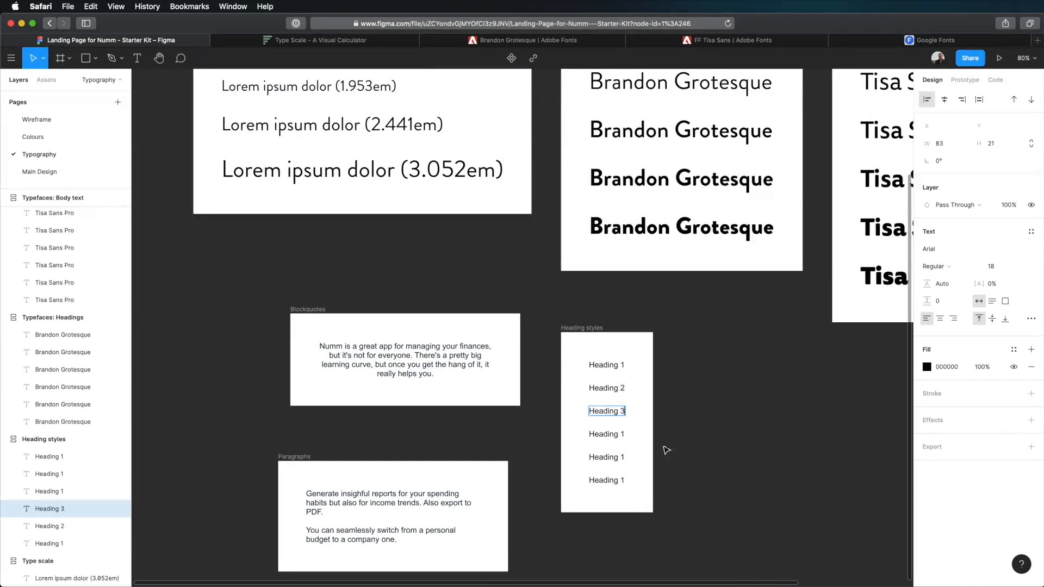
key("Escape")
key("Tab")
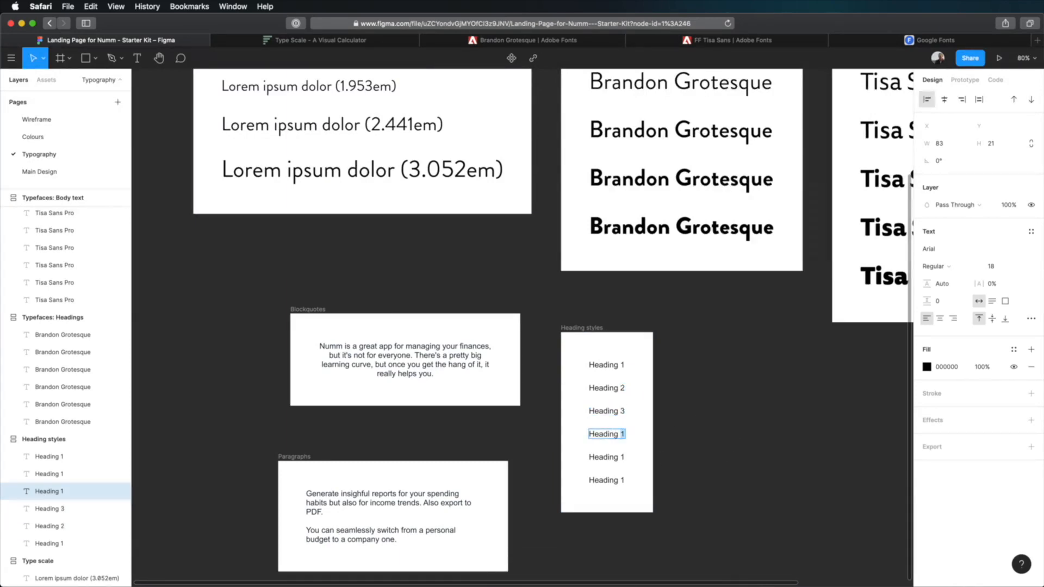
- Duplicate the Heading 6 text once more and relabel the copy "Small"
key("ctrl+d")
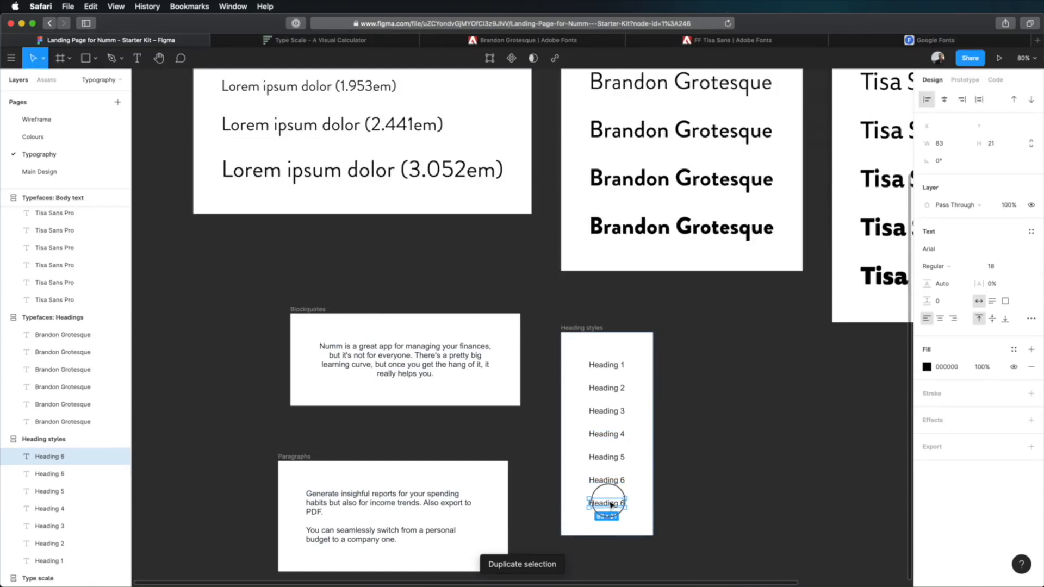
double_click(606, 503)
type("Small")
left_click(741, 457)
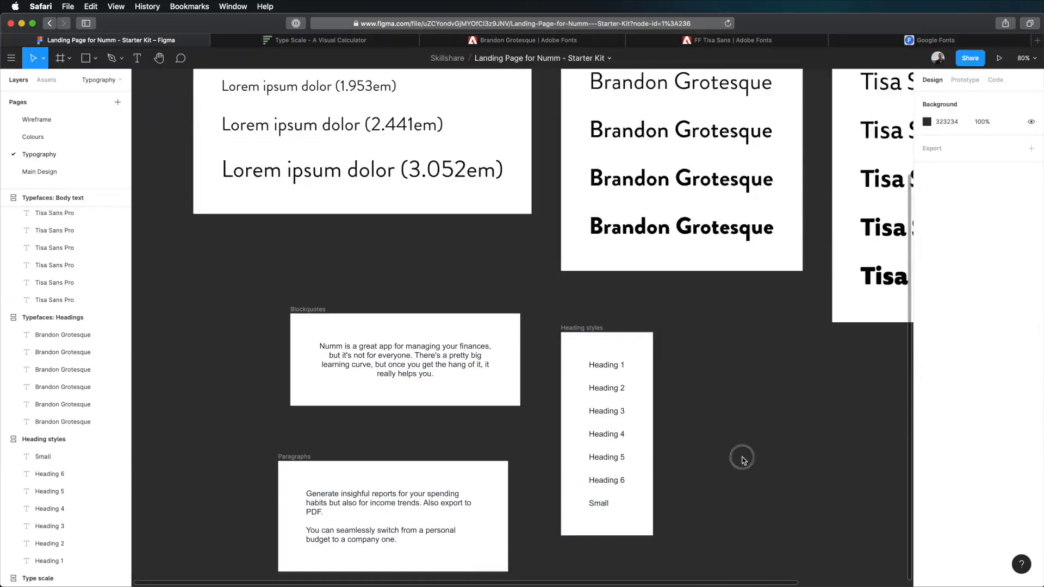
- Change the font of all seven text layers in the Heading styles frame to Brandon Grotesque
scroll(691, 460, "right", 5)
left_click_drag(473, 371, 492, 503)
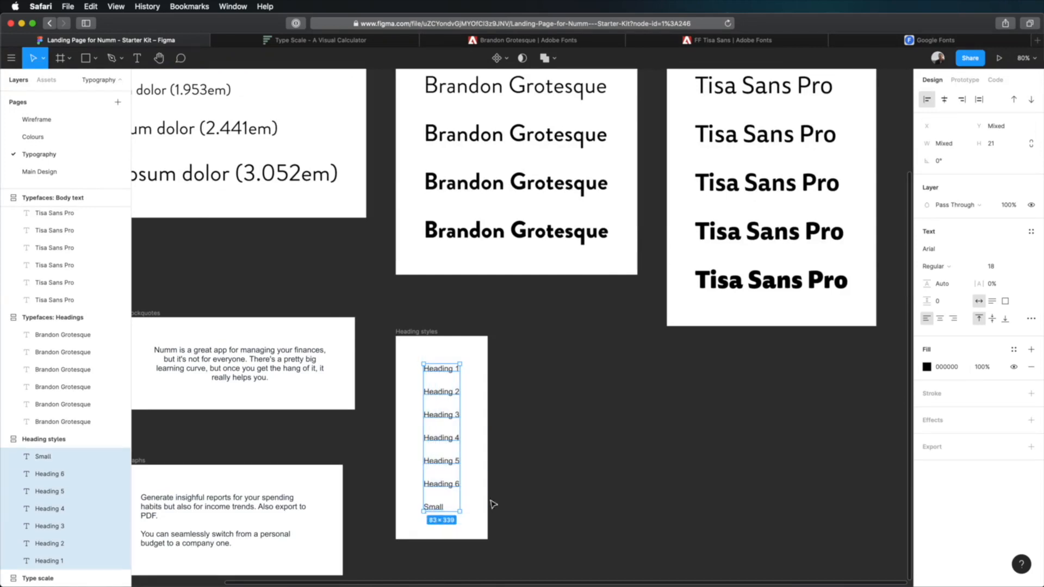
left_click(943, 249)
type("Brandon Grotesque")
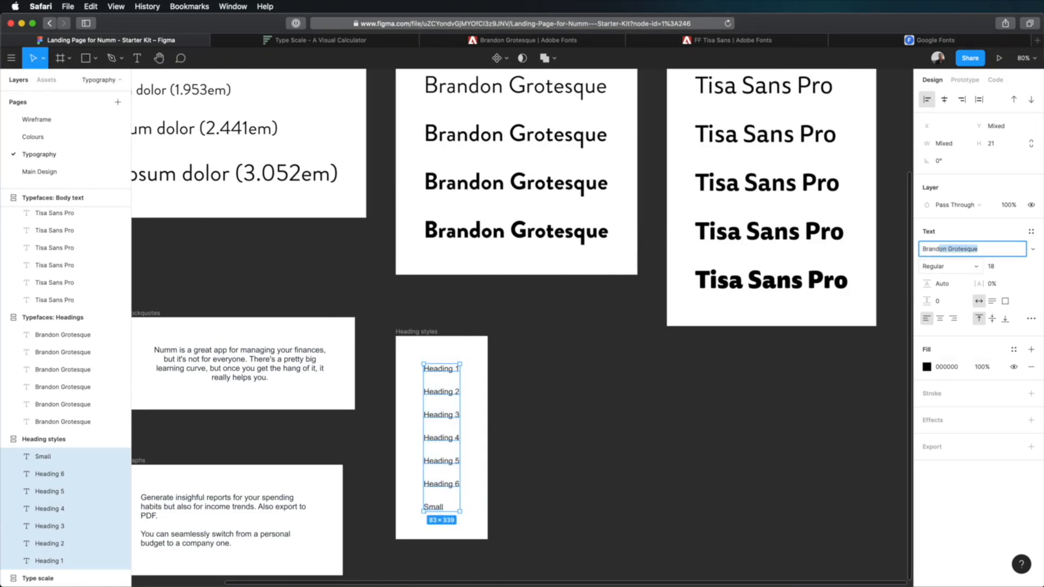
key("Return")
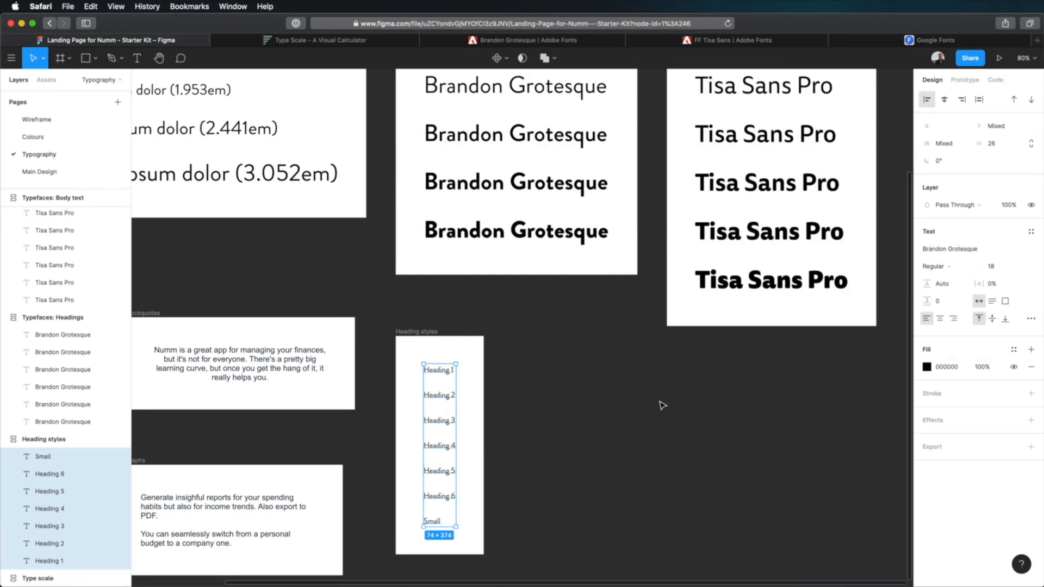
left_click(644, 388)
- Set the font weight of Heading 1, Heading 2 and Heading 3 to Bold
scroll(640, 385, "left", 2)
left_click(486, 376)
left_click(487, 402, "shift")
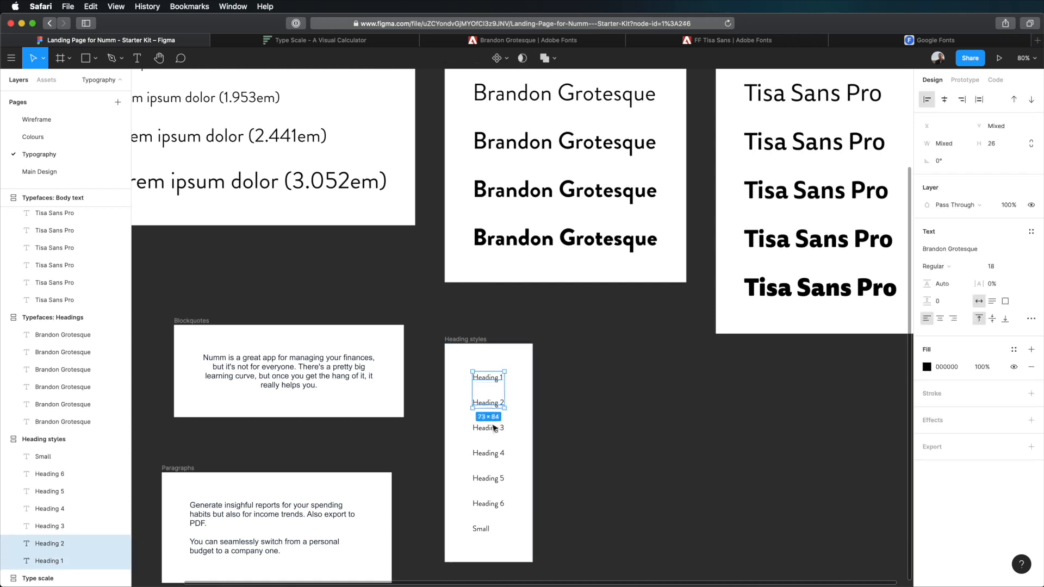
left_click(487, 427, "shift")
left_click(974, 269)
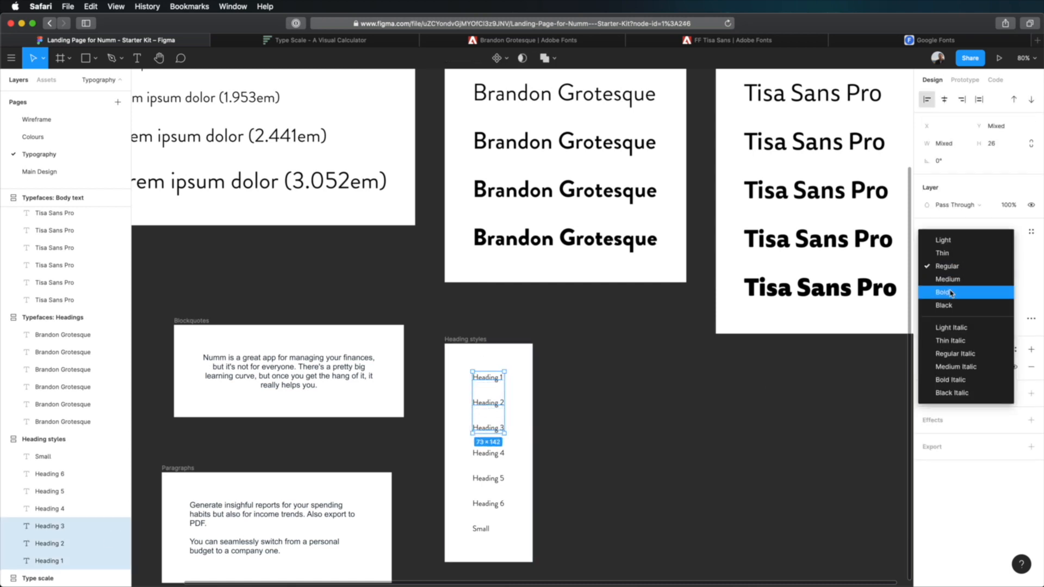
left_click(956, 293)
left_click(625, 439)
- Set the font weight of Heading 5 in the Heading styles frame to Medium
left_click(486, 478)
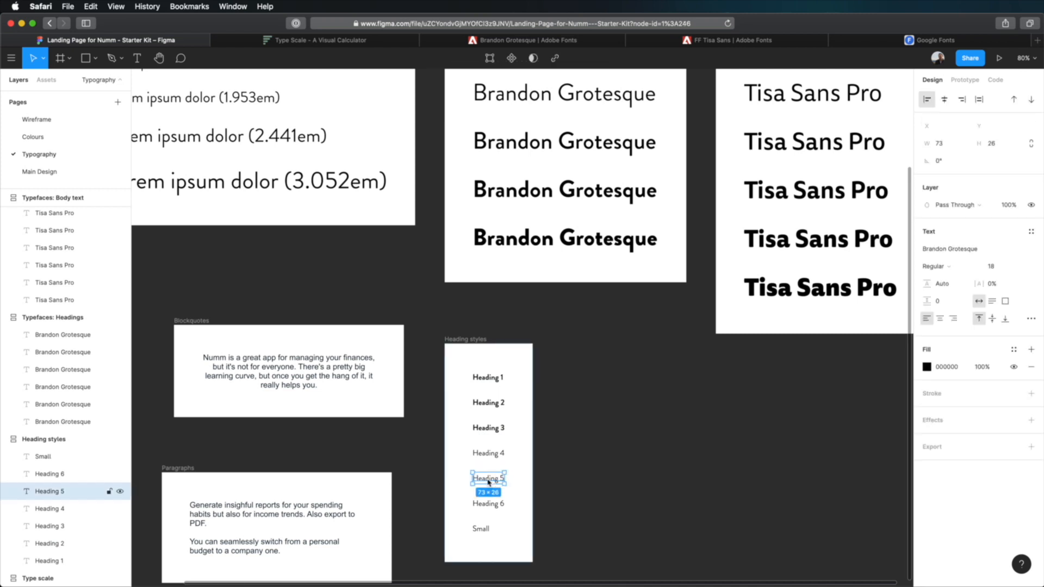
left_click(939, 270)
left_click(946, 278)
left_click(489, 504)
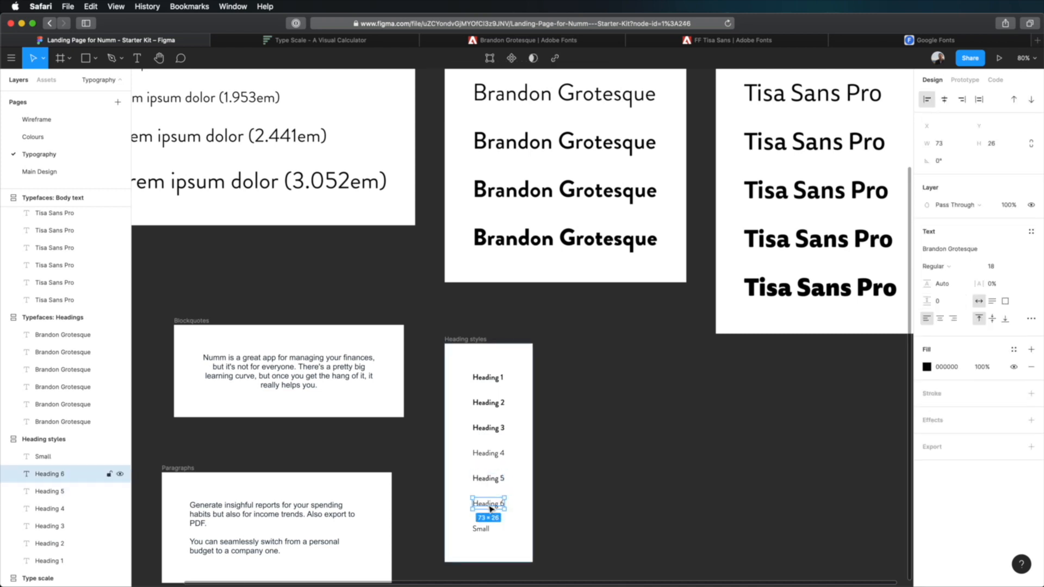
- Set the letter case of the Small text in the Heading styles frame to Uppercase through its type details
left_click(483, 529)
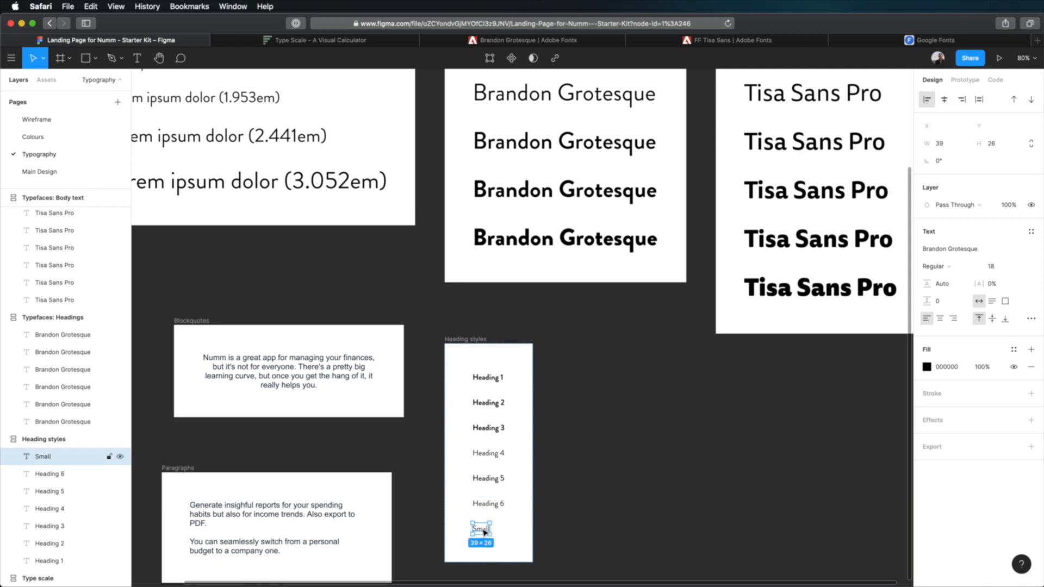
left_click(1031, 318)
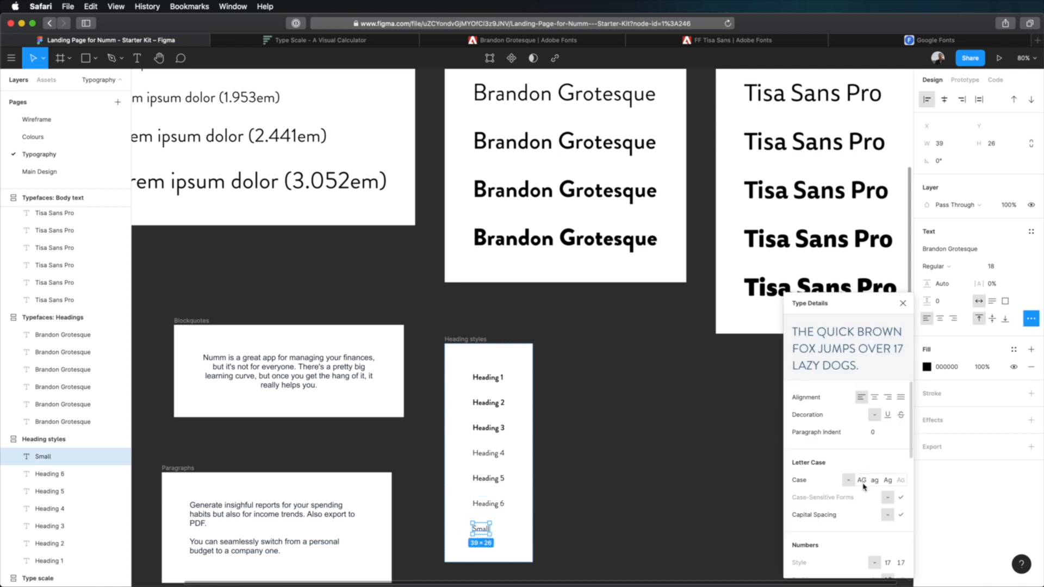
left_click(862, 480)
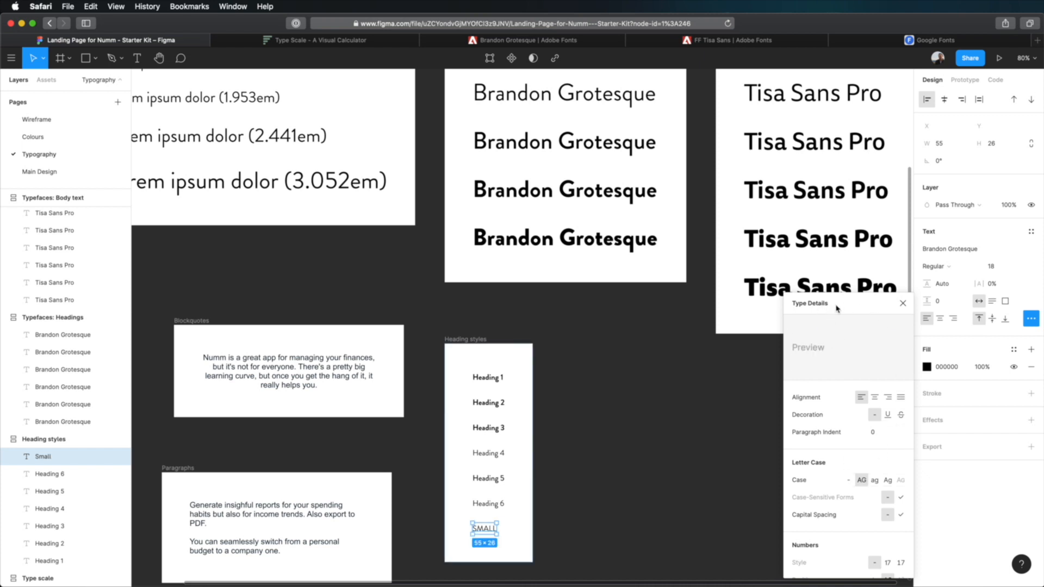
left_click(1033, 320)
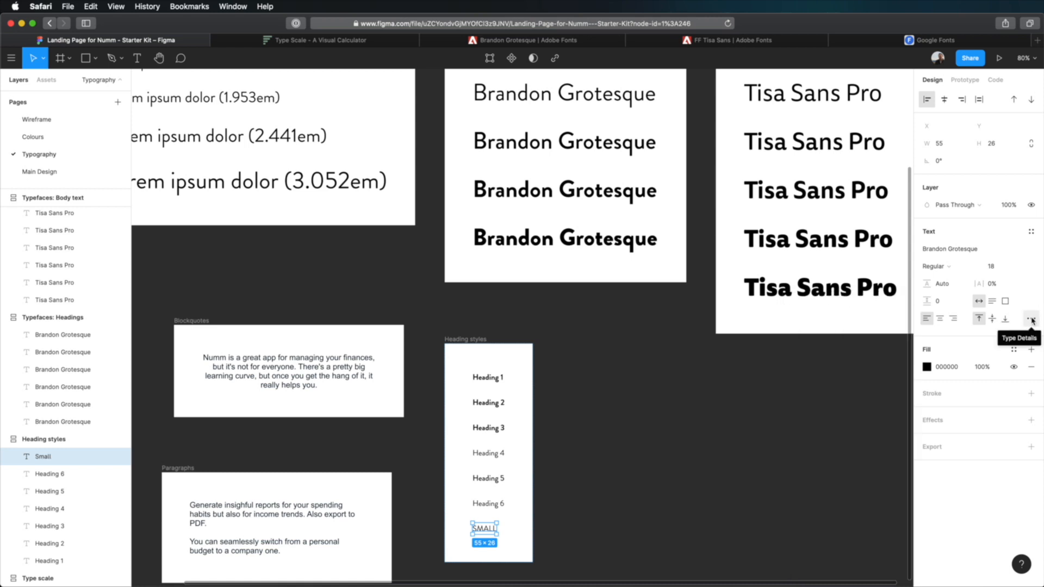
left_click(1032, 320)
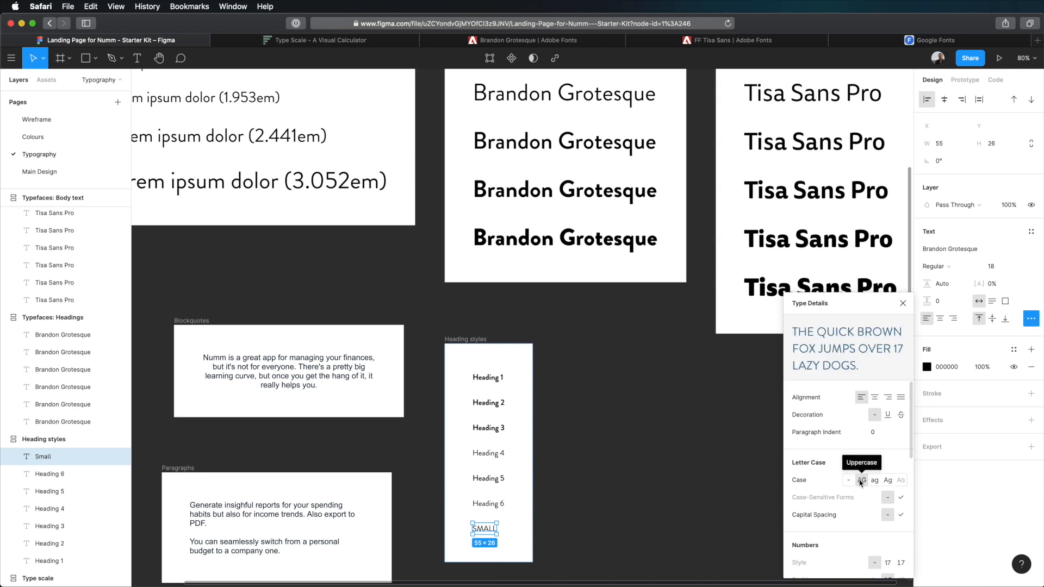
key("Escape")
- Set the Small text's font size to 14 and its letter spacing to 5%
left_click(999, 267)
key("Tab")
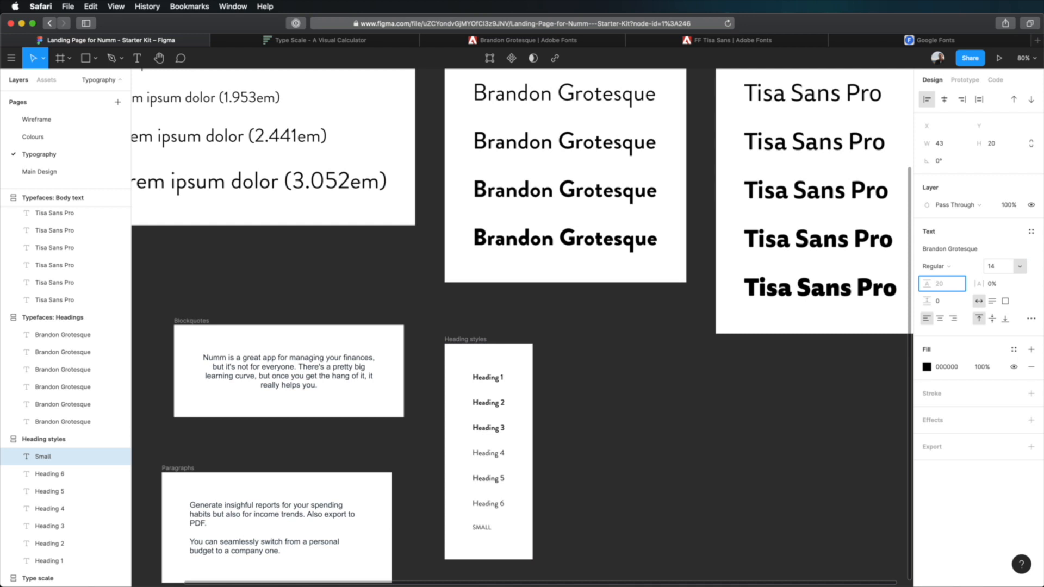
left_click(1002, 284)
type("5")
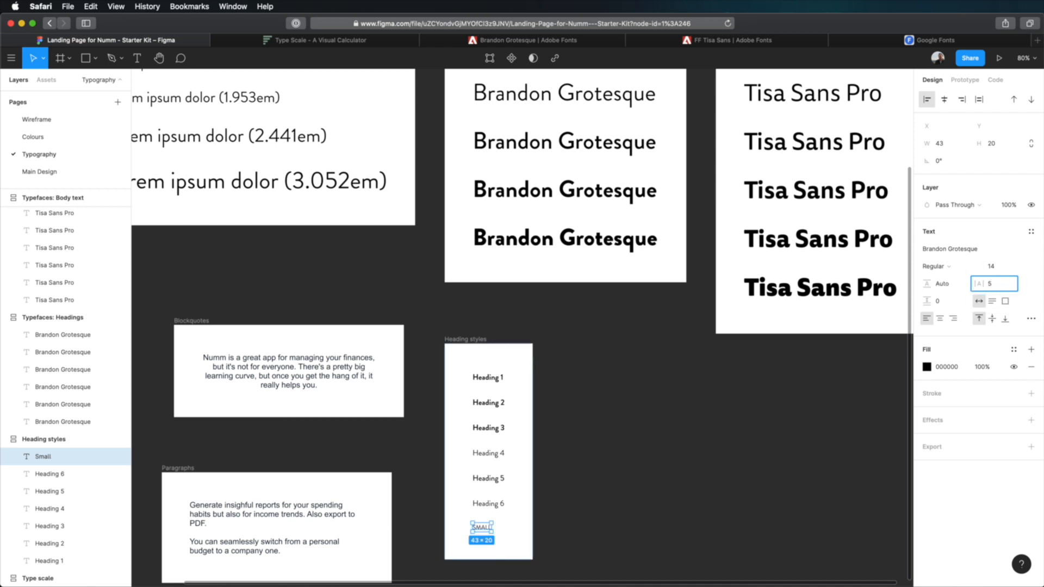
key("Return")
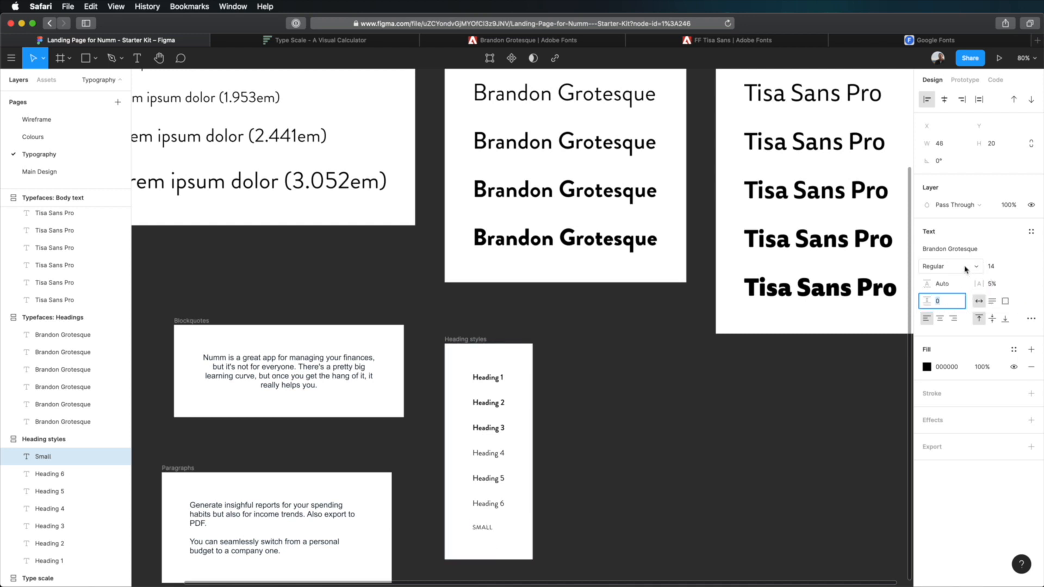
- Set the font weight of the Small text to Bold and deselect it
left_click(937, 266)
left_click(953, 293)
left_click(651, 461)
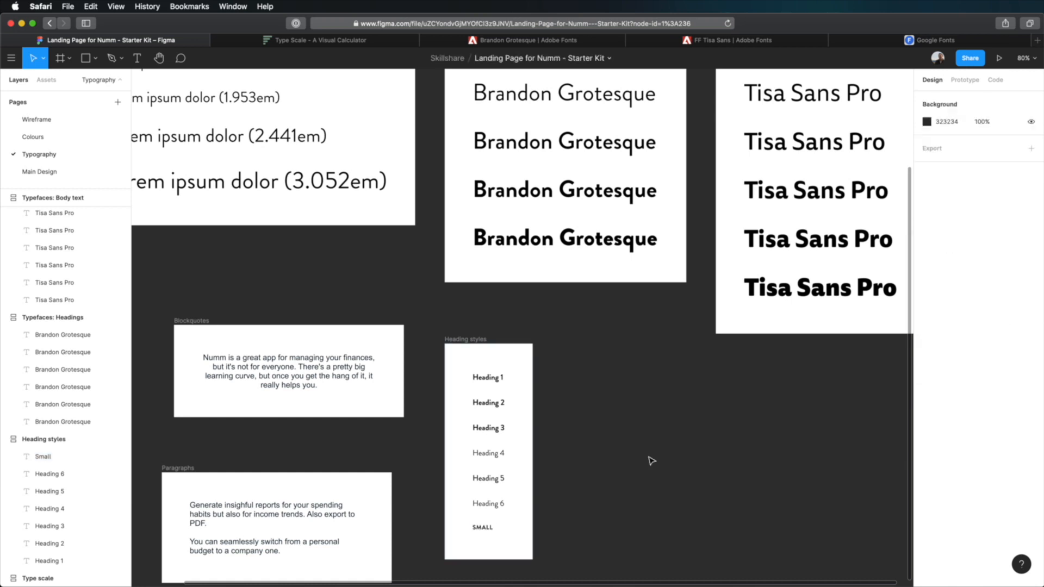
left_click(453, 351)
key("shift+2")
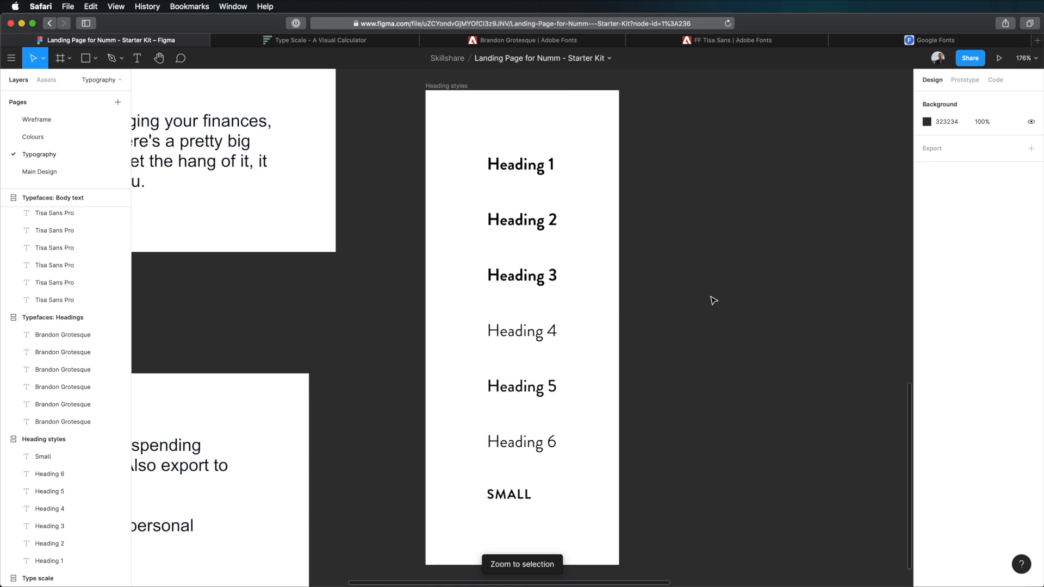
scroll(715, 295, "down", 10)
scroll(715, 296, "up", 5)
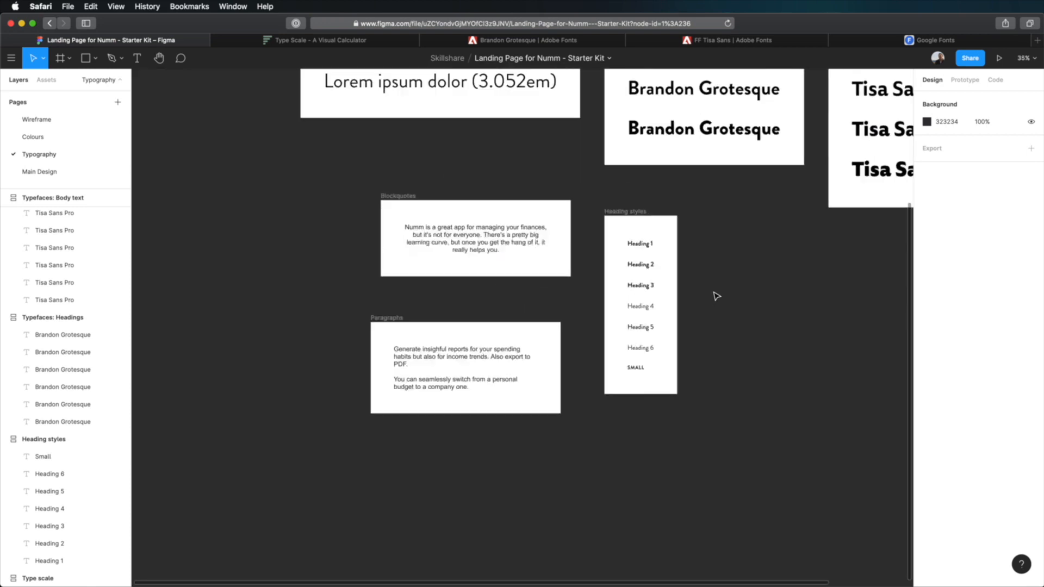
- Set Heading 1's font size to 55 in the Heading styles frame and compare it with the 3.052em sample
left_click_drag(724, 248, 649, 430)
left_click_drag(661, 385, 655, 359)
left_click(558, 398)
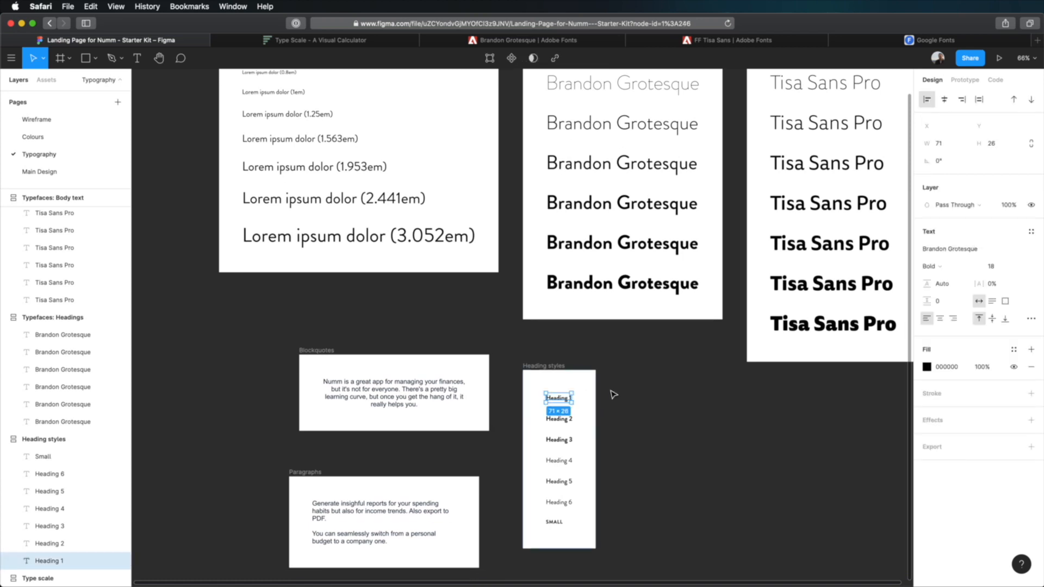
left_click(993, 266)
type("55")
key("Tab")
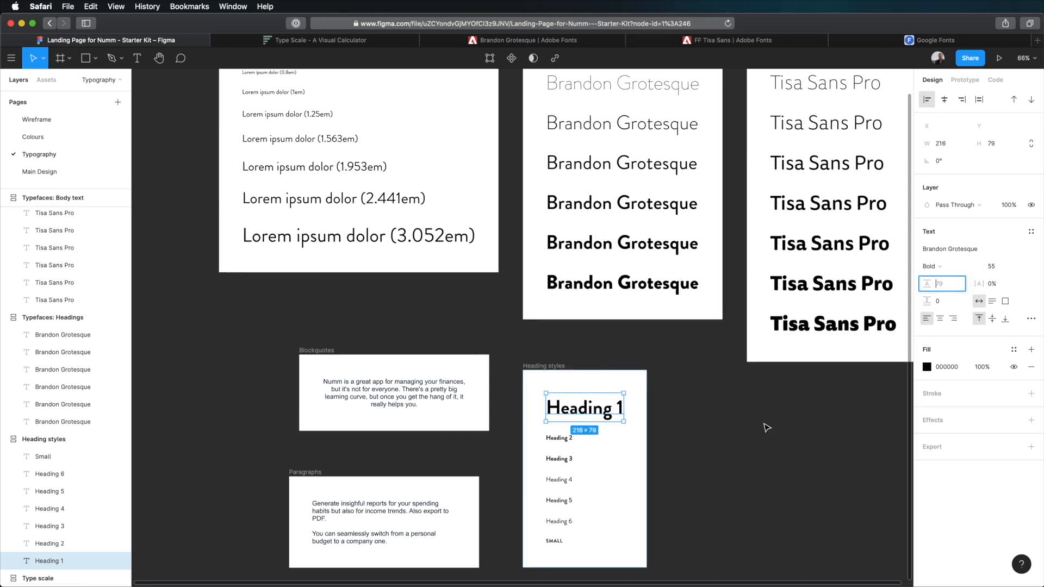
left_click(426, 243)
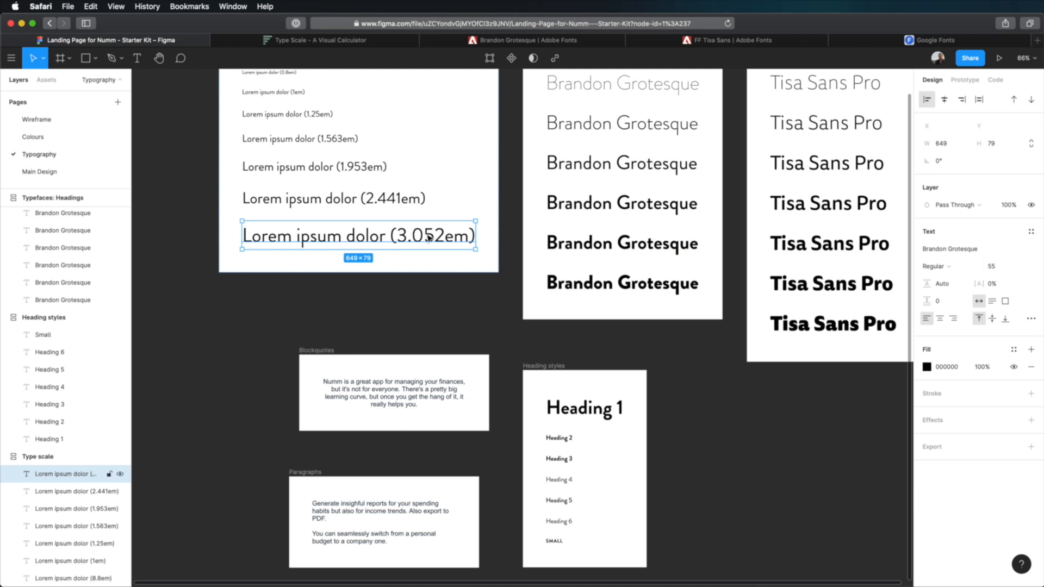
- Set Heading 2 to the font size of the 2.441em sample and Heading 3 to 35, the size of the 1.953em sample
scroll(381, 239, "up", 1)
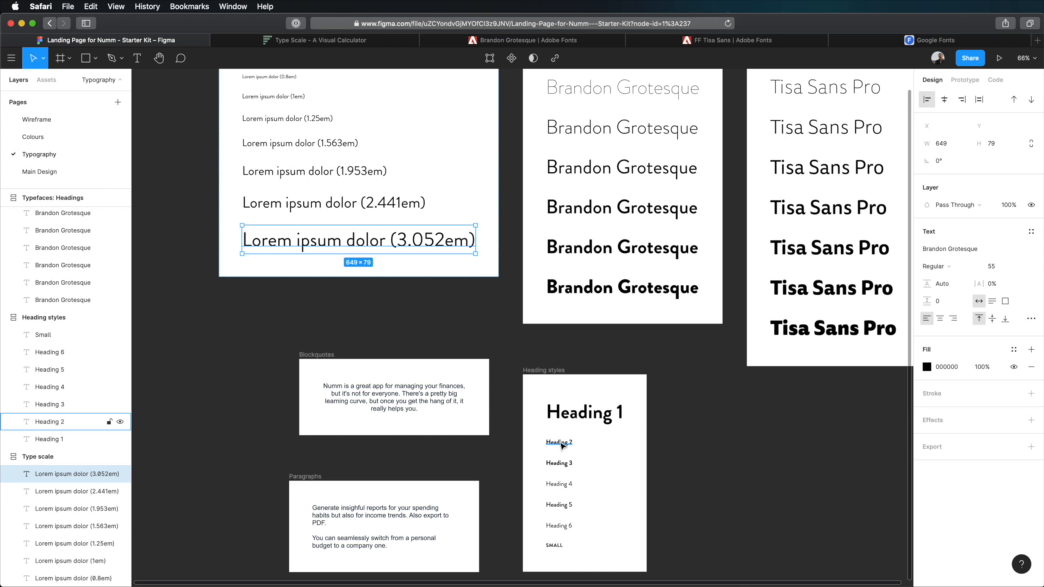
left_click(387, 203)
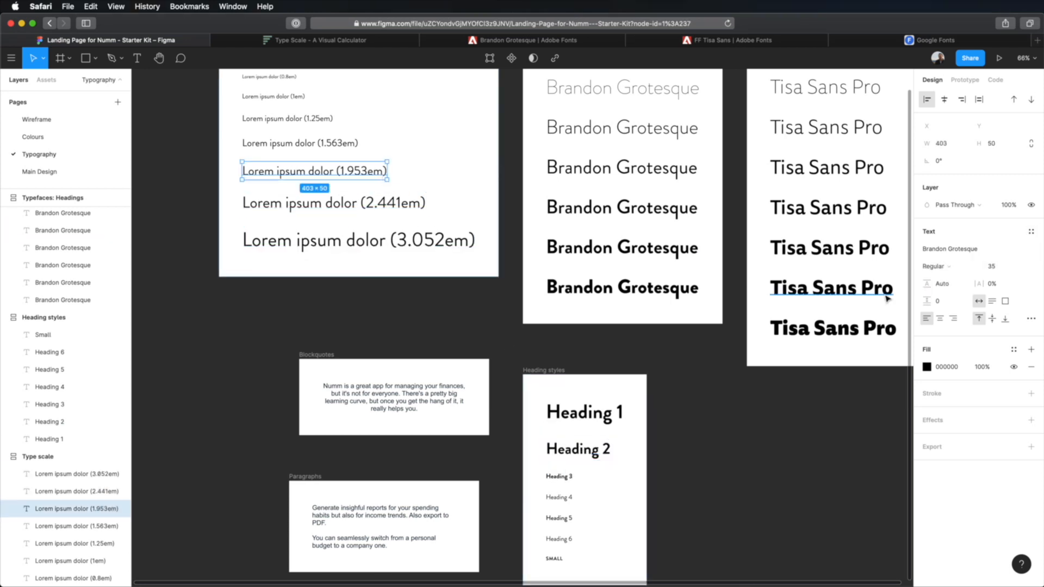
left_click(555, 476)
left_click(992, 267)
- Check the 1.563em sample's font size and set Heading 4 to 28
left_click(332, 144)
scroll(625, 477, "down", 3)
left_click(570, 412)
left_click(995, 267)
type("28")
key("Tab")
- Check the 1.25em sample in the type scale and set Heading 5's font size to 25
scroll(726, 379, "up", 4)
left_click(294, 164)
scroll(685, 414, "down", 5)
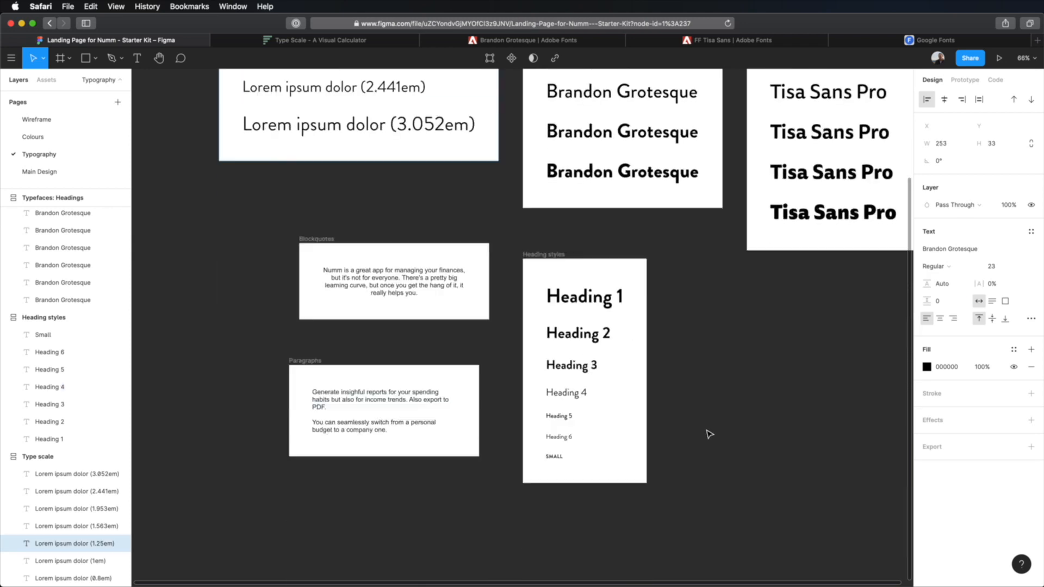
left_click(560, 416)
left_click(1006, 269)
type("25")
key("Tab")
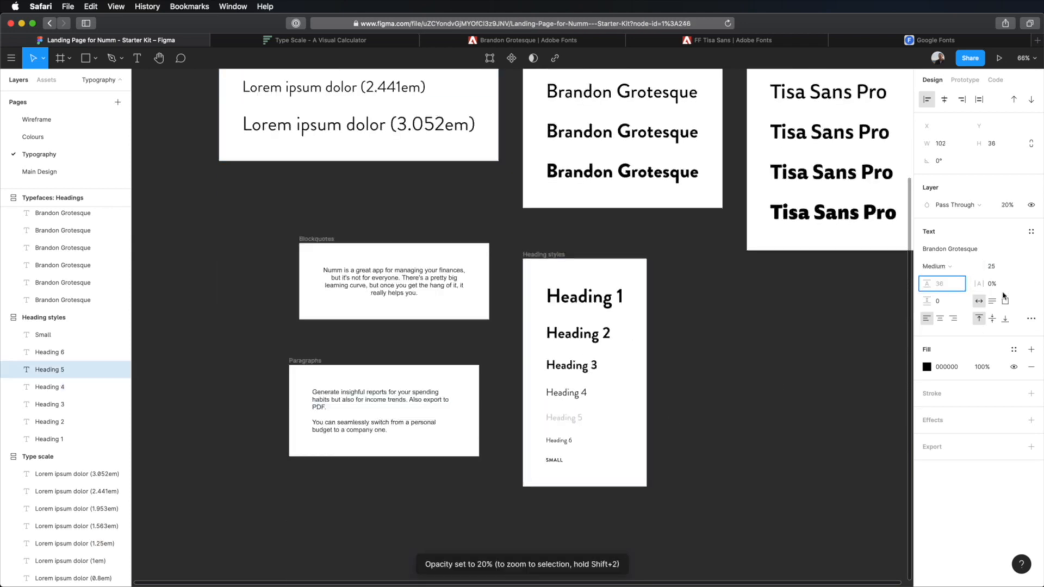
- Restore the opacity of Heading 5 to 100%
left_click(1008, 205)
type("100")
key("Return")
- Compare Heading 6 with the 1em sample in the type scale and review the sizes of all heading styles
scroll(701, 391, "up", 5)
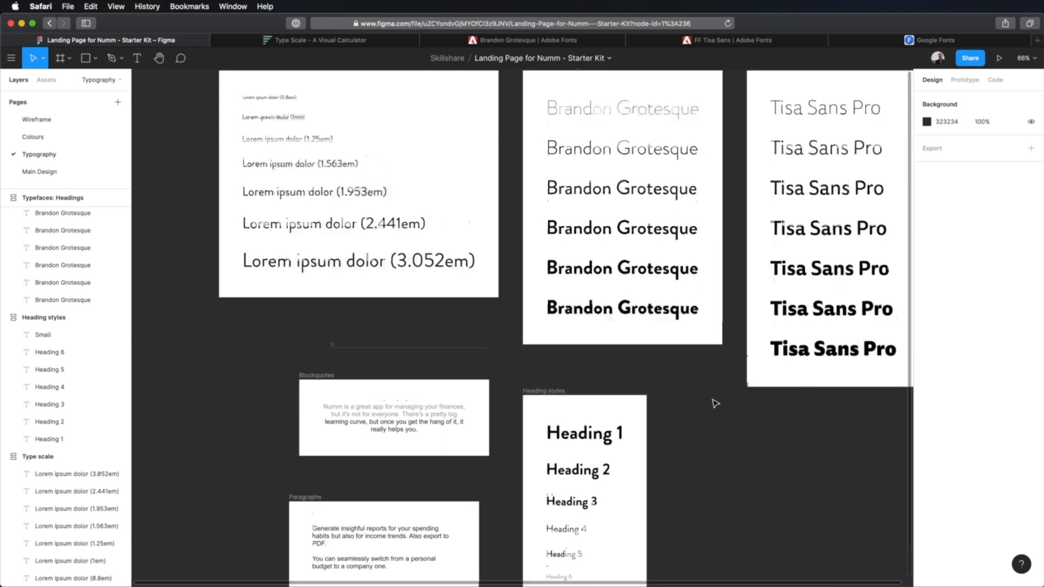
left_click(281, 117)
scroll(634, 420, "down", 5)
left_click(557, 411)
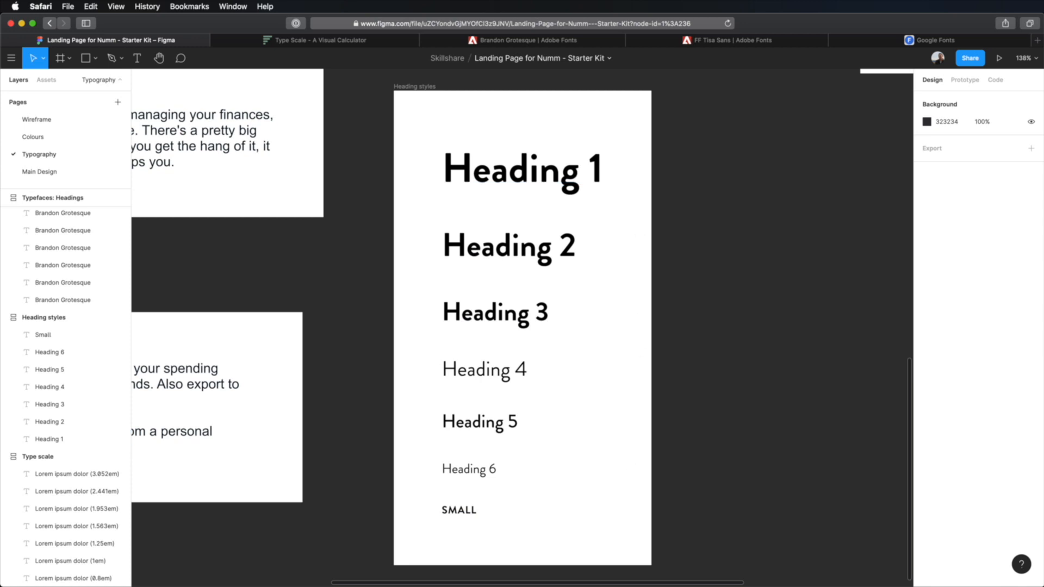
scroll(748, 287, "down", 10)
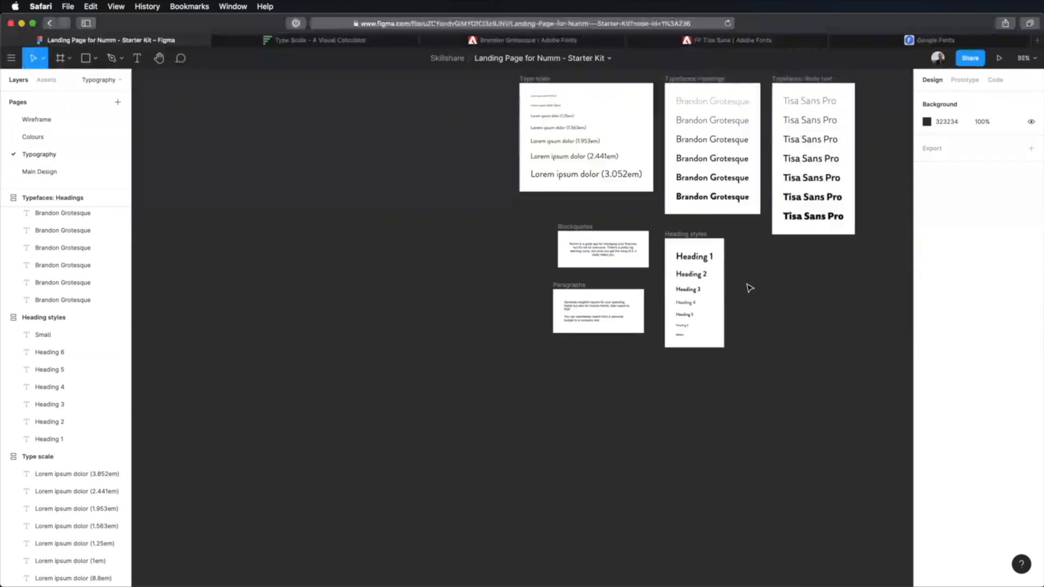
- Move the Heading styles frame beside the Typefaces: Body text frame, aligned with the top edges of the row
scroll(694, 223, "up", 3)
left_click_drag(465, 135, 630, 281)
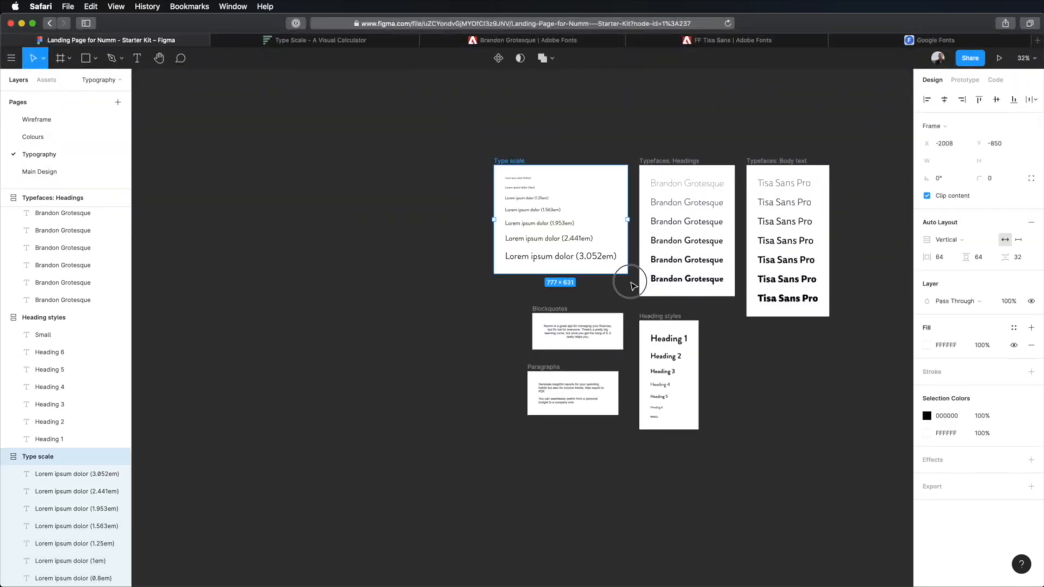
left_click(626, 289)
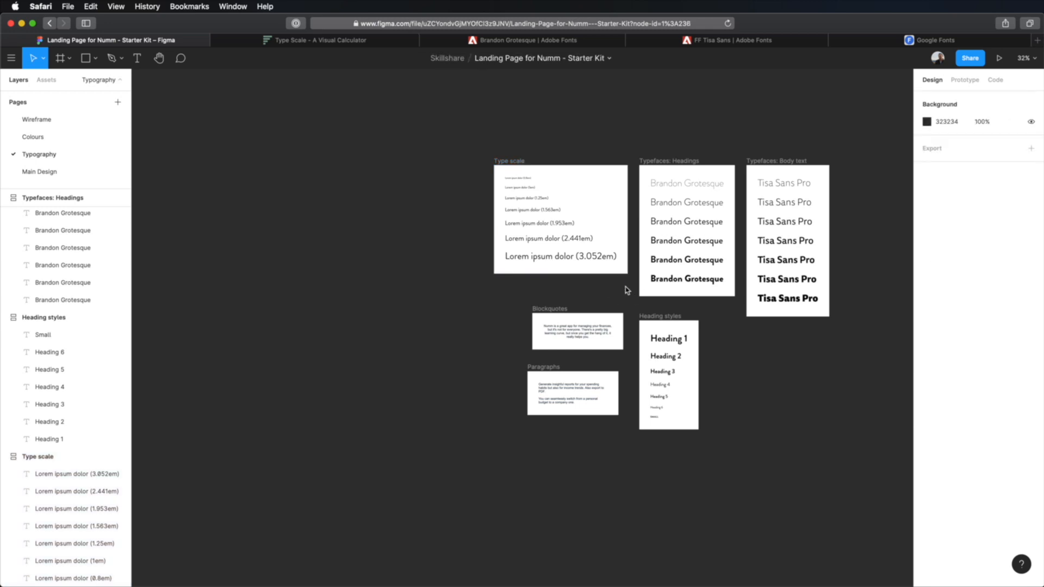
left_click_drag(646, 318, 847, 163)
left_click(839, 141)
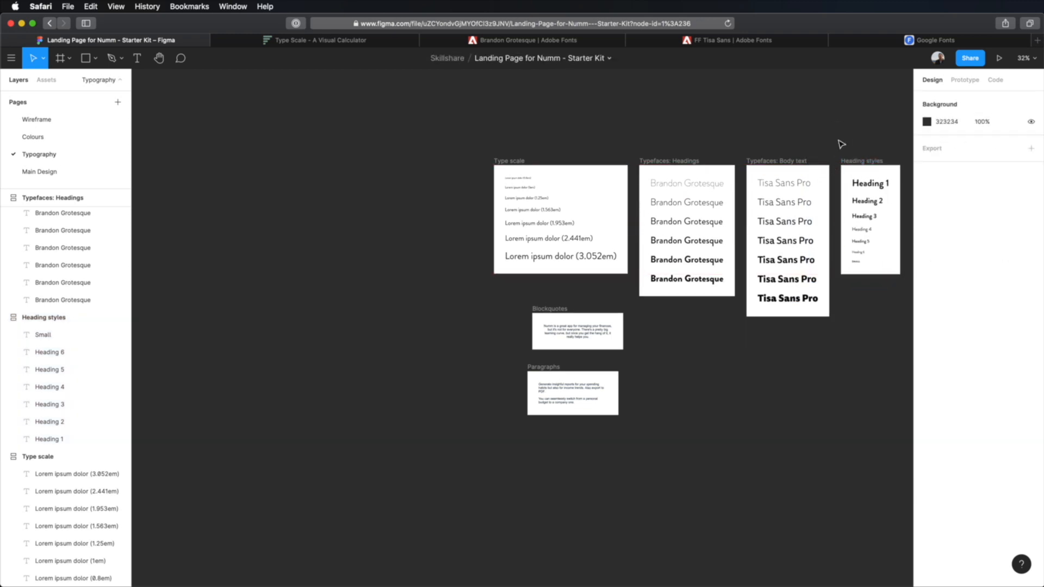
- Set the text in the Blockquotes frame to Brandon Grotesque with a font size of 35
left_click_drag(579, 350, 376, 365)
scroll(422, 373, "up", 5)
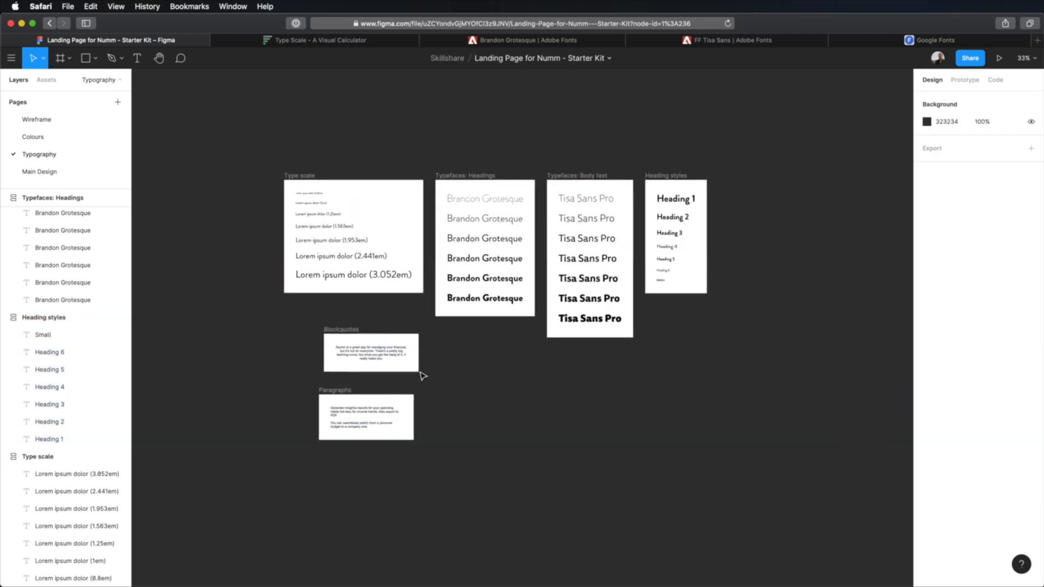
scroll(422, 374, "up", 3)
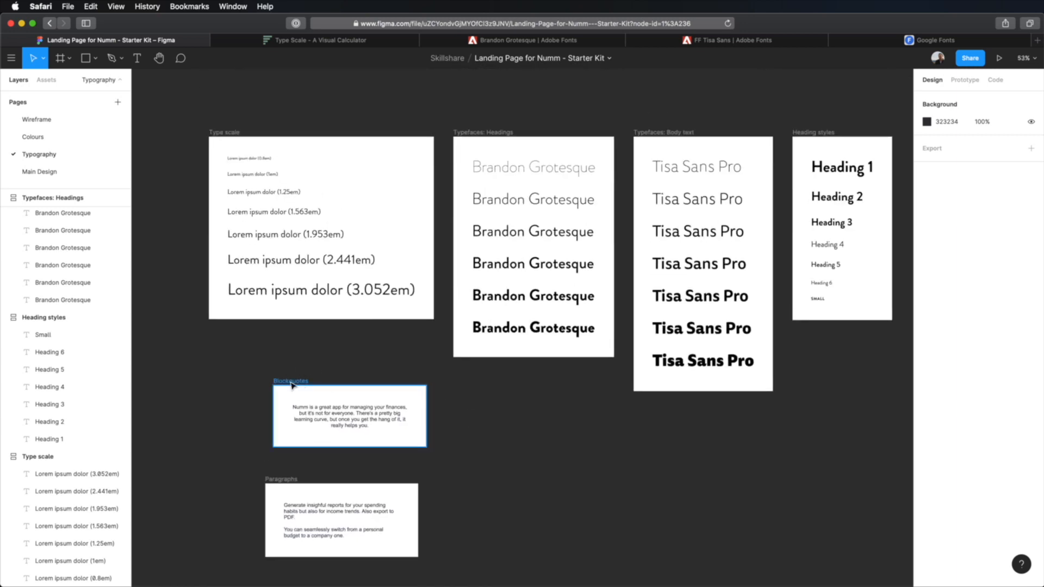
left_click(292, 383)
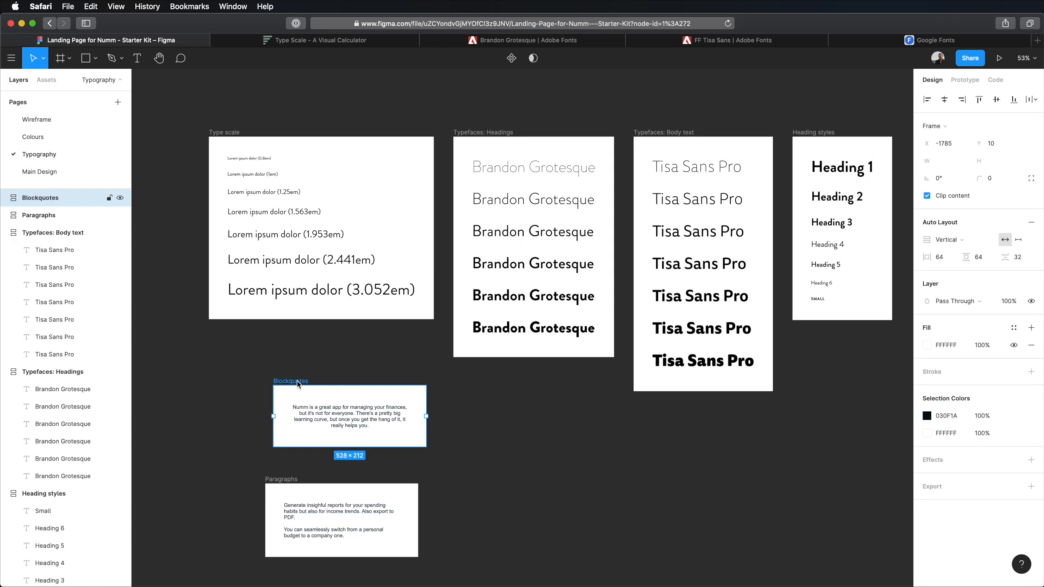
key("shift+2")
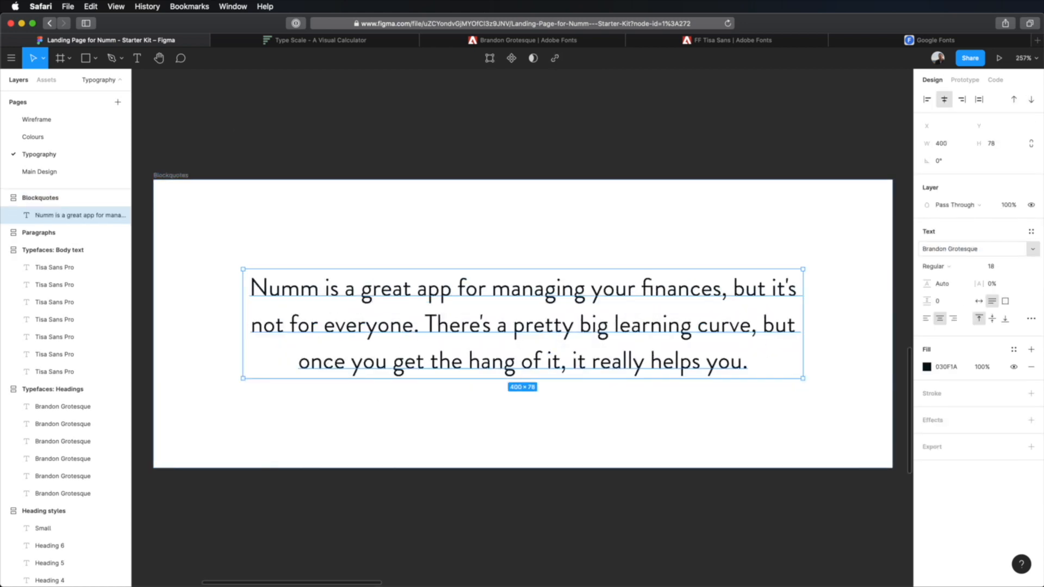
left_click(1003, 272)
type("35")
key("Tab")
scroll(801, 281, "down", 5)
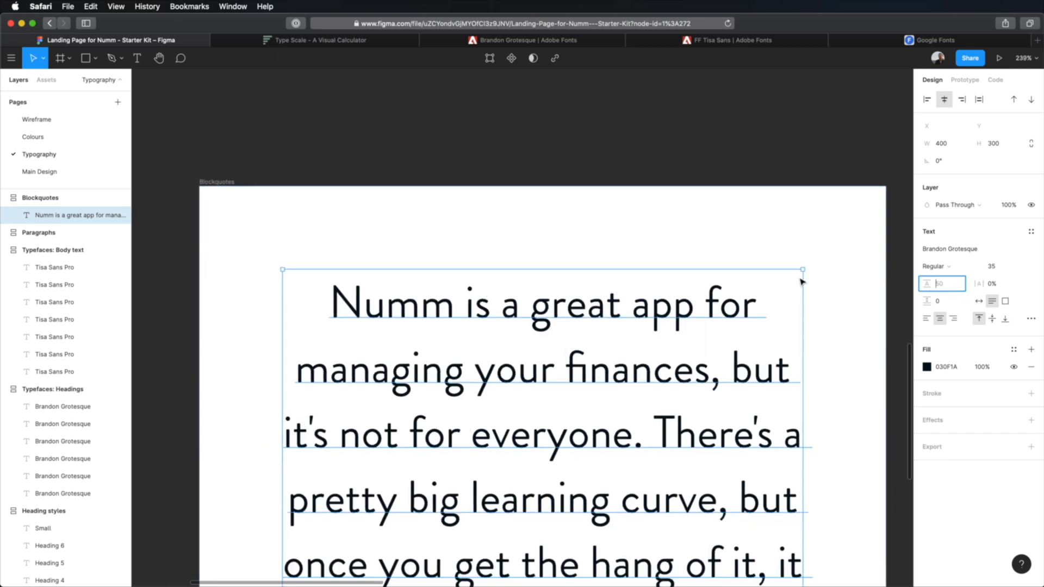
- Move the Blockquotes and Paragraphs frames into the row after the Heading styles frame
left_click_drag(451, 342, 556, 303)
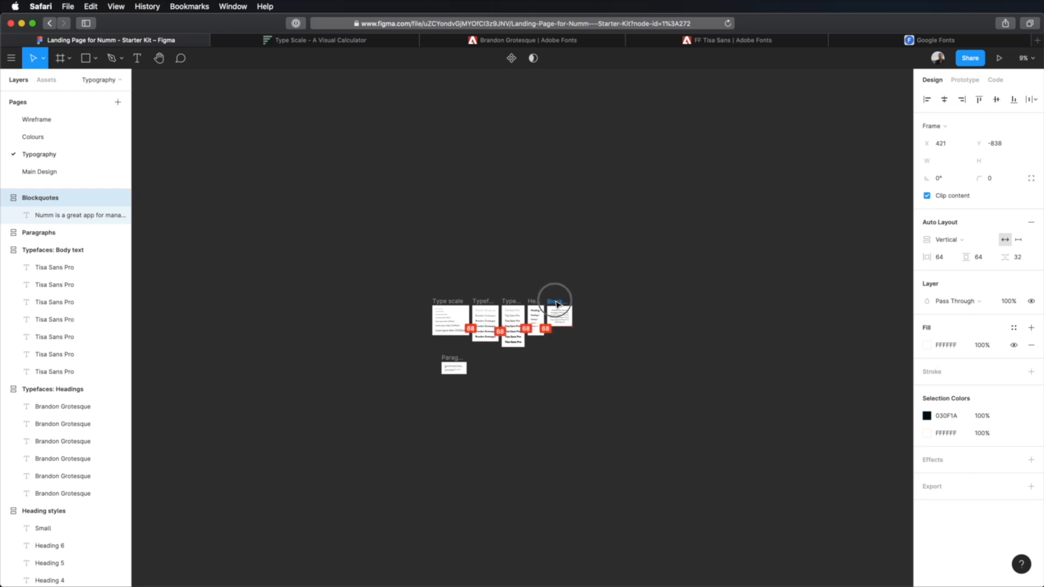
left_click_drag(451, 359, 586, 304)
- Change the font of the text in the Paragraphs frame to Tisa Sans Pro and deselect it
key("shift+2")
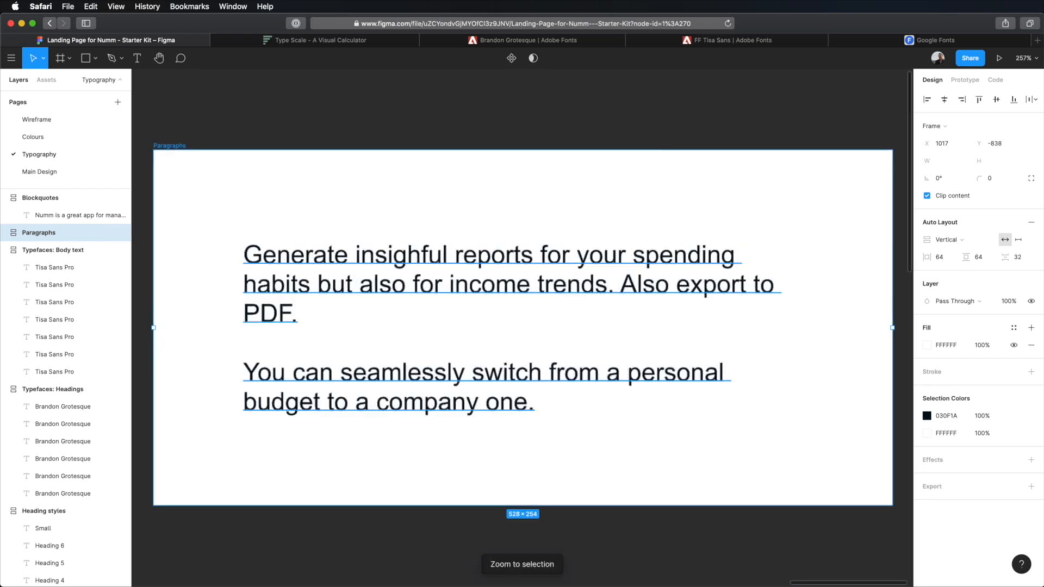
left_click(443, 261)
left_click(943, 251)
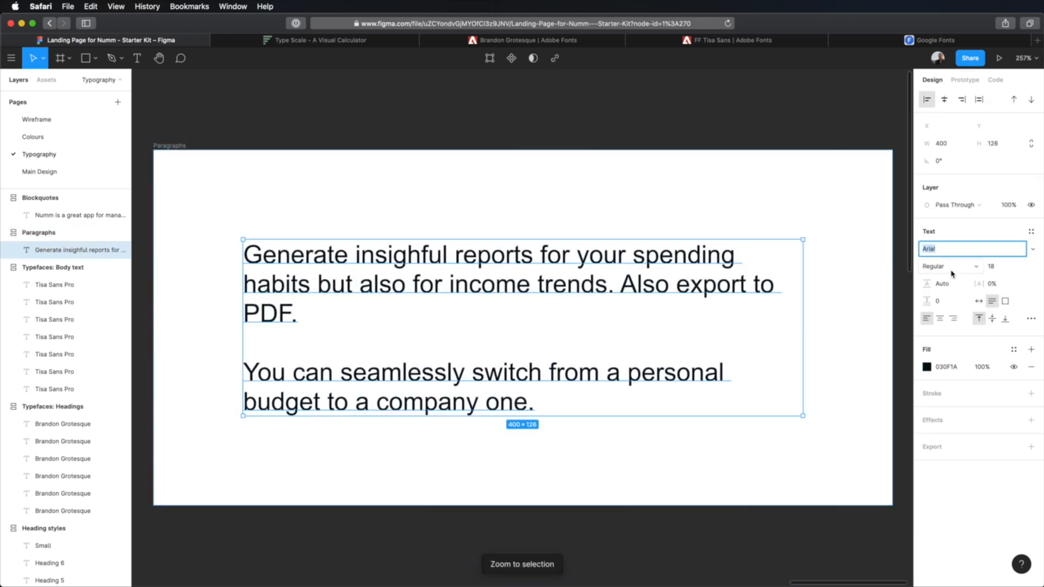
type("Tisa Sans Pro")
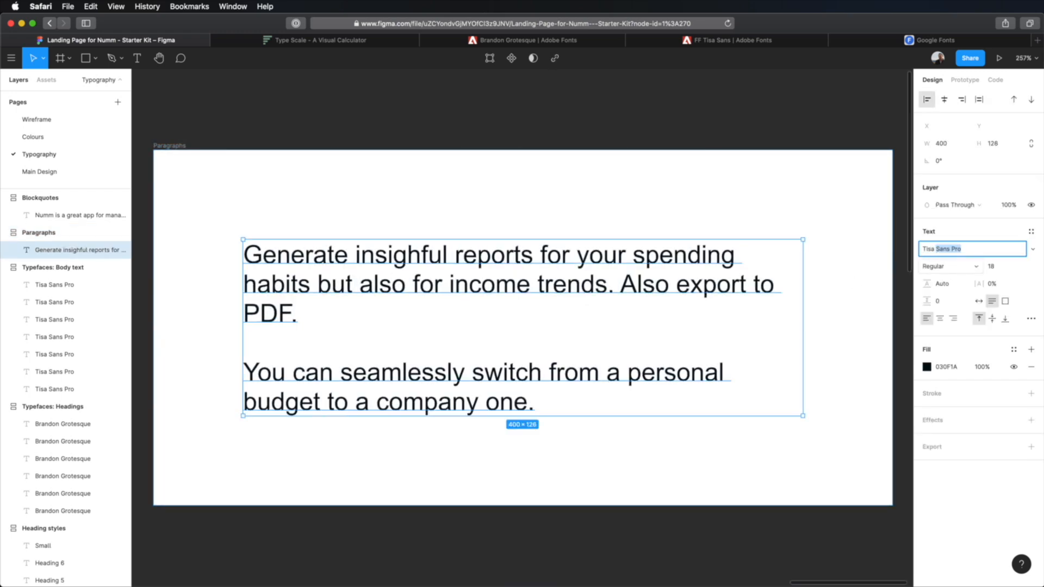
key("Return")
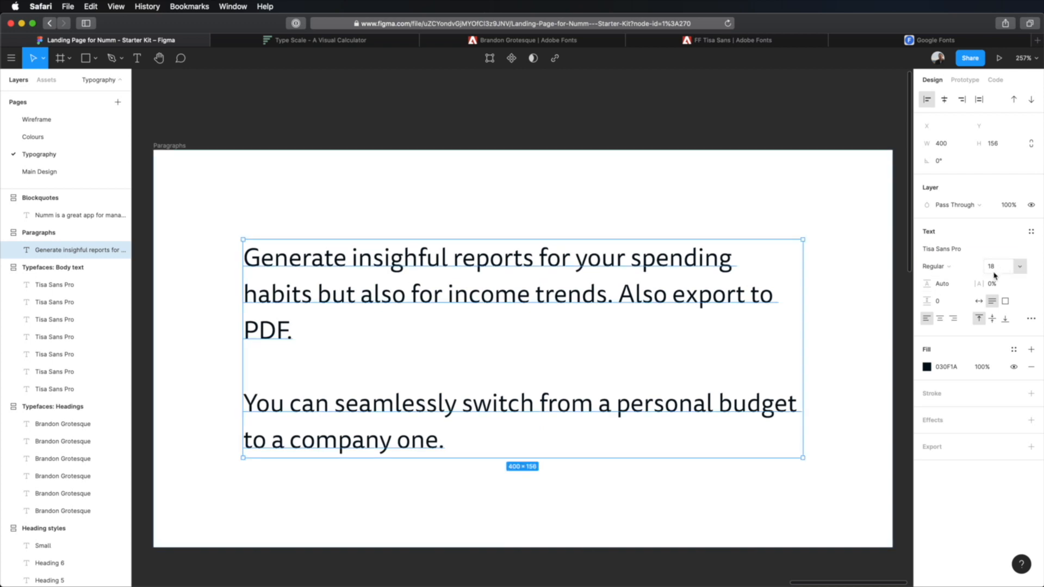
left_click(708, 131)
- Review the whole row of typography frames and examine the Heading styles frame up close
key("shift+1")
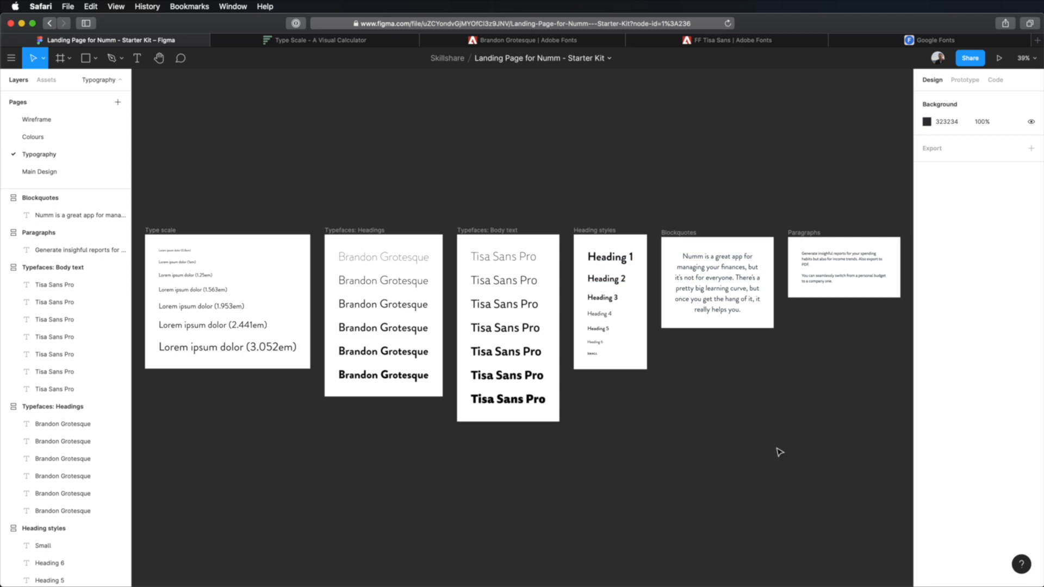
left_click(594, 229)
key("shift+2")
left_click(669, 289)
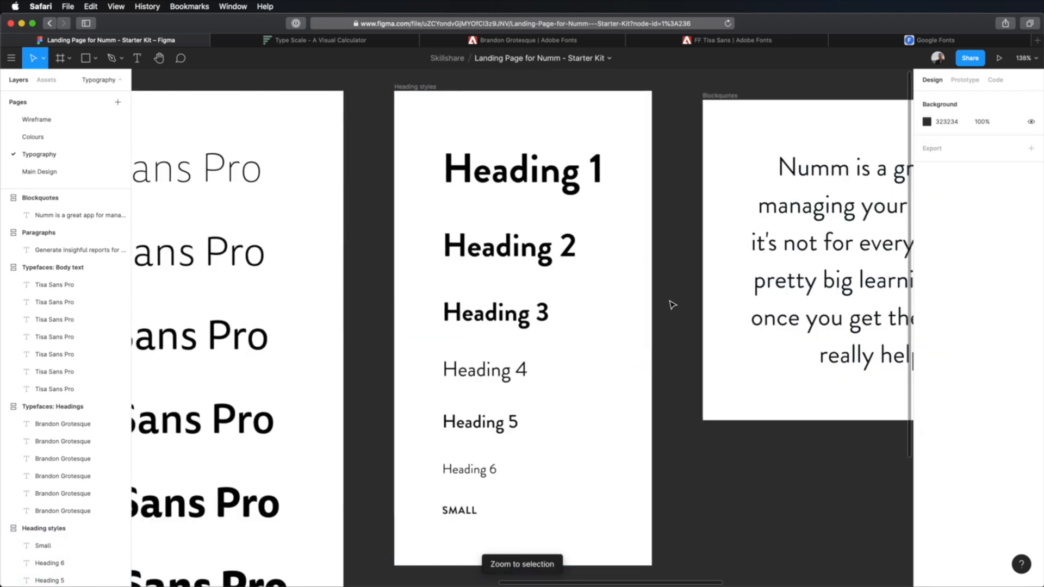